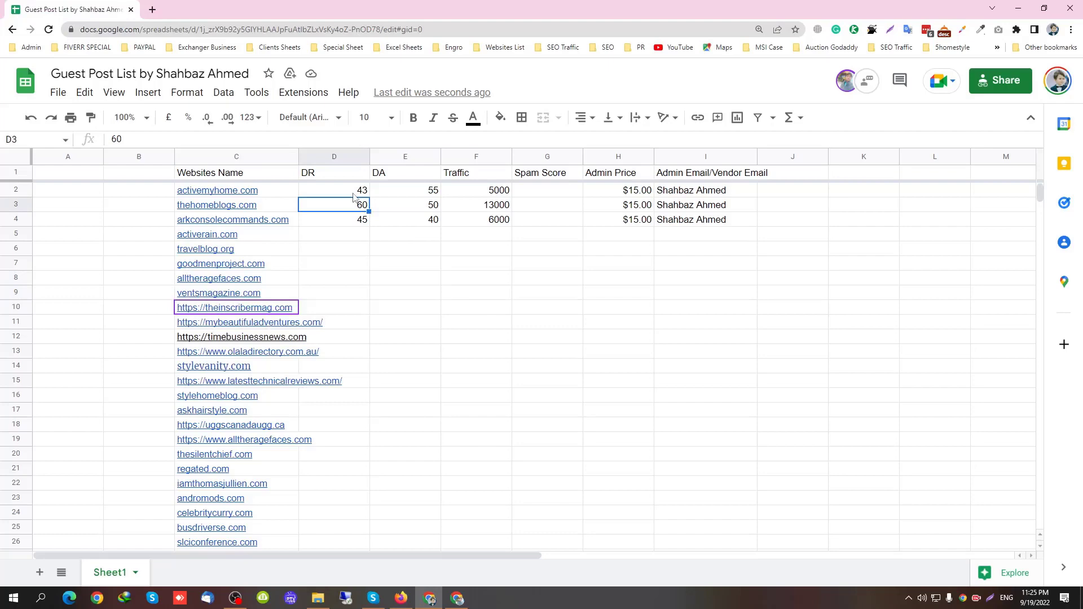
Delete the Spam Score and DA columns from the guest post sheet
{"action": "left_click", "coordinate": [236, 597]}
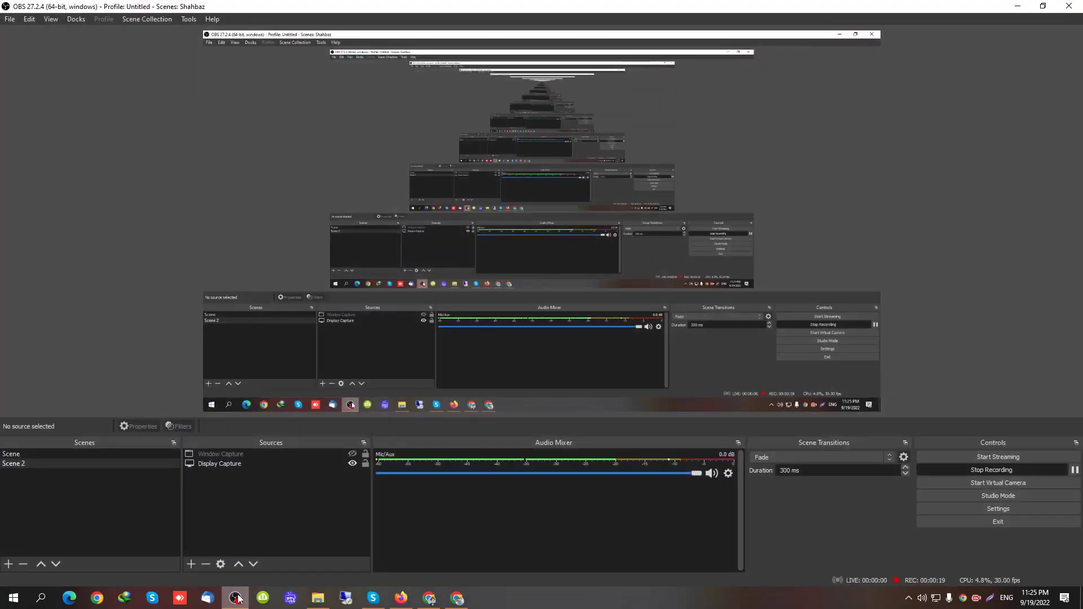
{"action": "left_click", "coordinate": [237, 598]}
{"action": "left_click", "coordinate": [451, 296]}
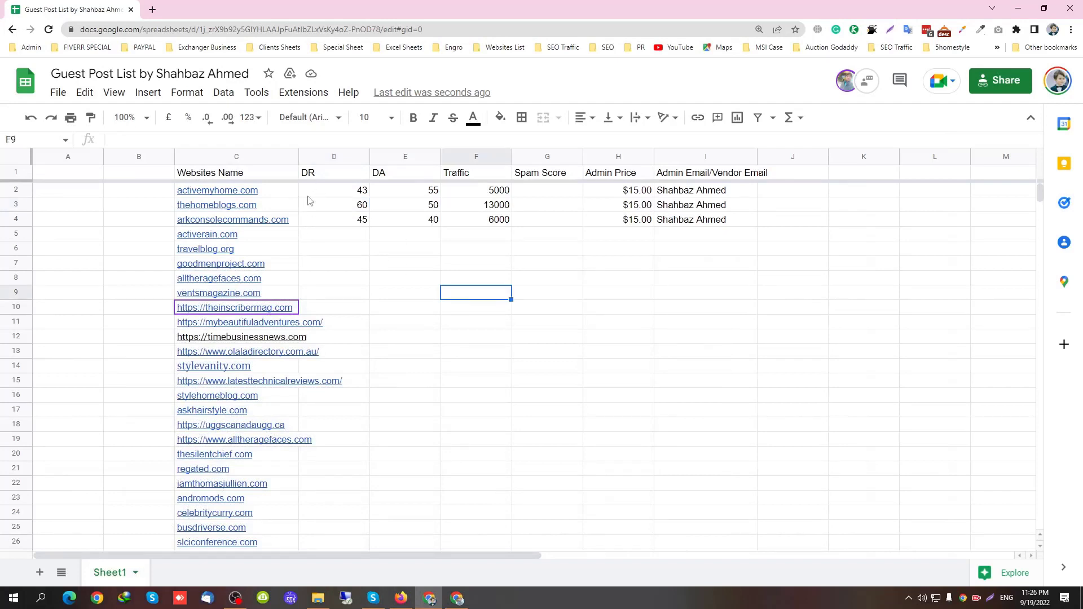
{"action": "left_click_drag", "start_coordinate": [308, 197], "coordinate": [575, 248]}
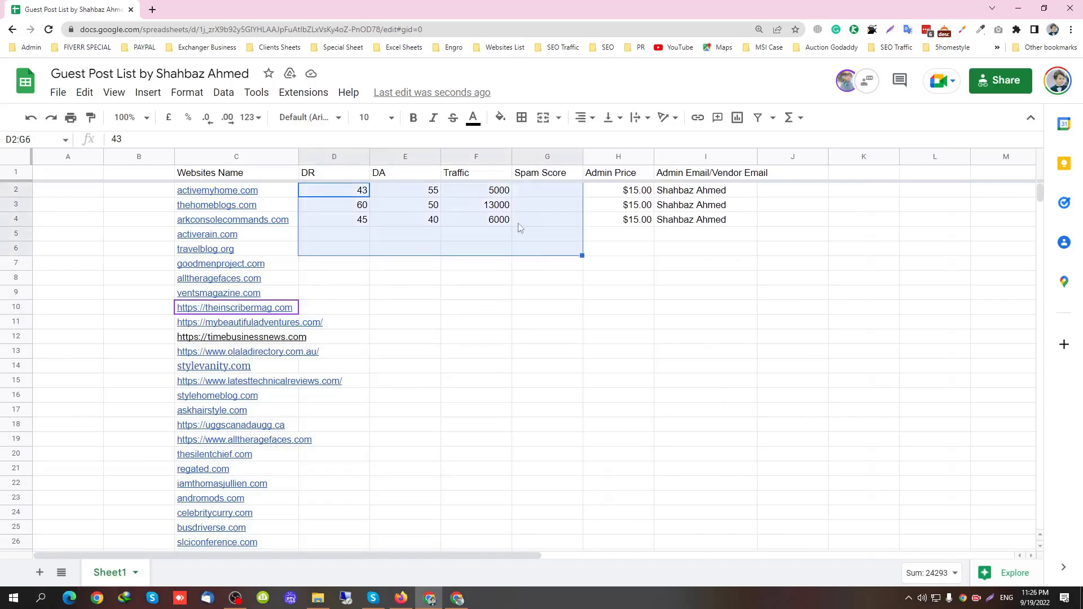
{"action": "left_click", "coordinate": [547, 175]}
{"action": "right_click", "coordinate": [550, 156]}
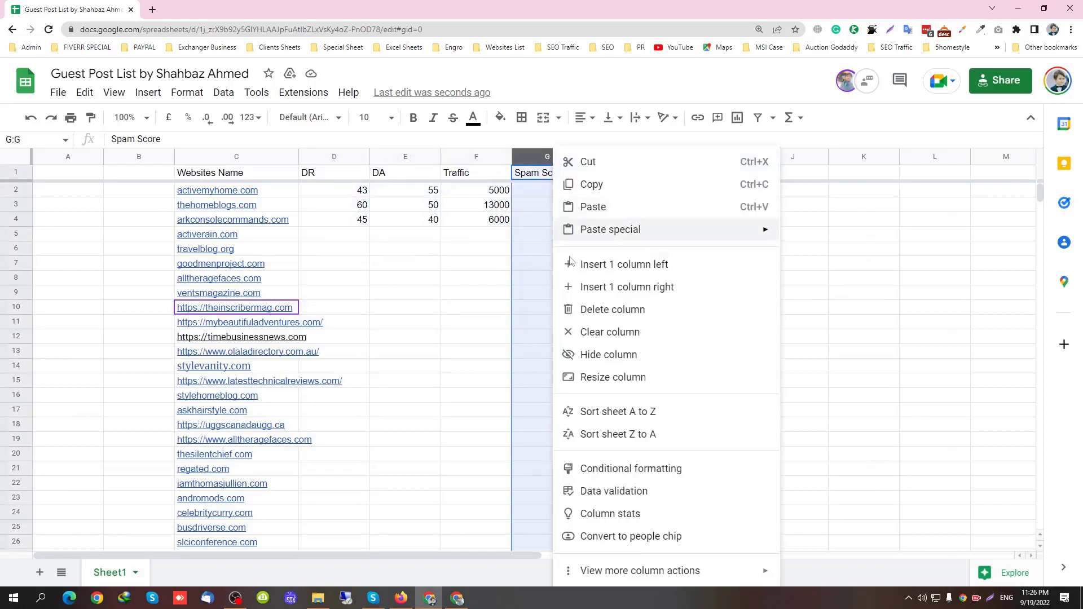
{"action": "left_click", "coordinate": [585, 309]}
{"action": "left_click", "coordinate": [417, 236]}
{"action": "left_click", "coordinate": [411, 158]}
{"action": "right_click", "coordinate": [412, 157]}
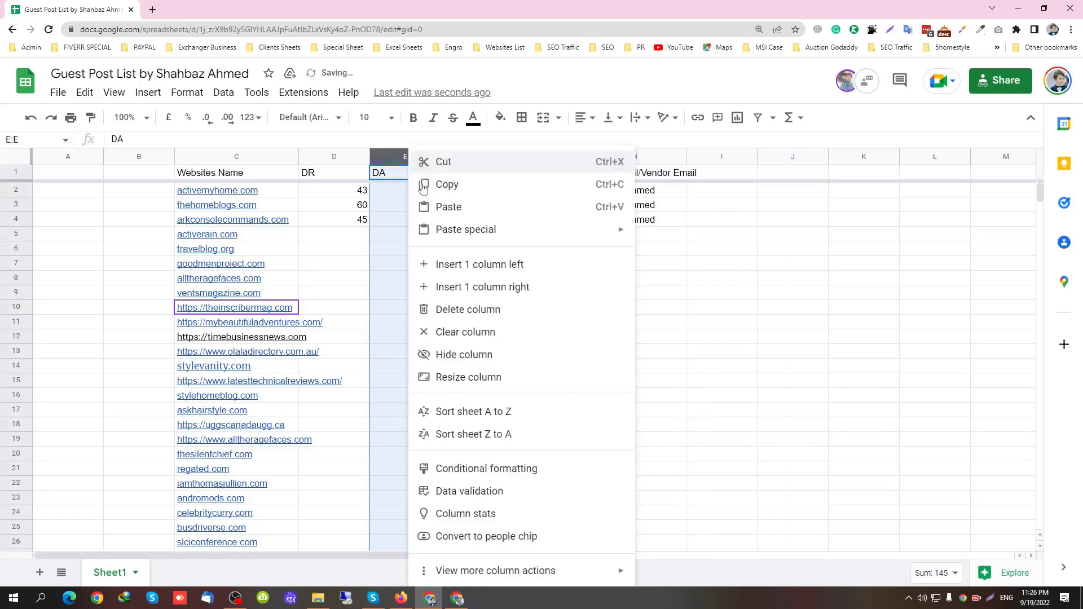
{"action": "left_click", "coordinate": [445, 309]}
{"action": "left_click", "coordinate": [377, 249]}
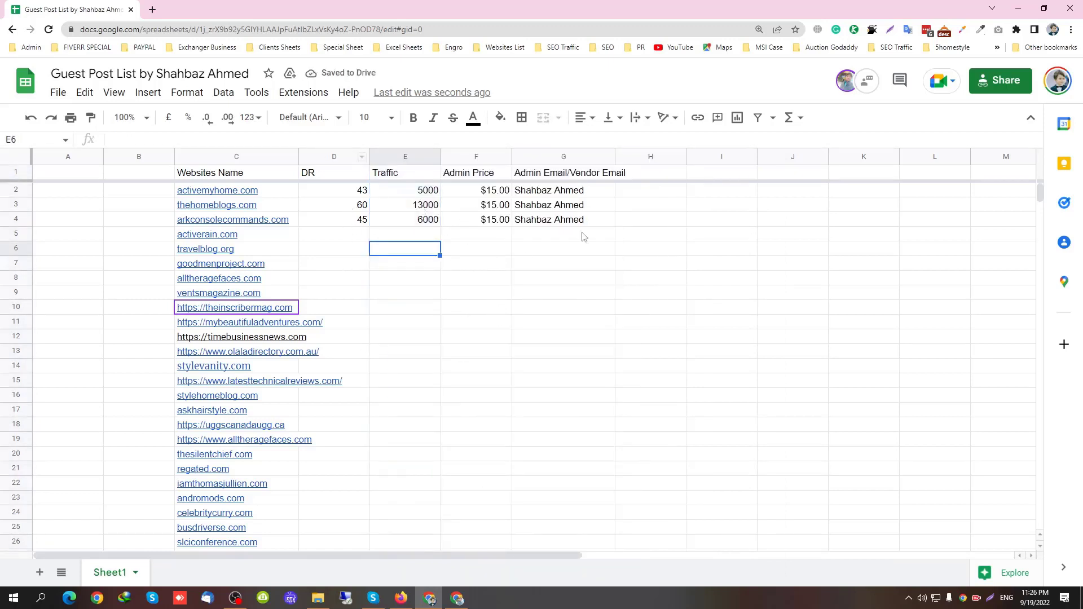
Enter the vendor's e-mail address in G2 and fill it down through G13
{"action": "left_click_drag", "start_coordinate": [572, 205], "coordinate": [581, 396]}
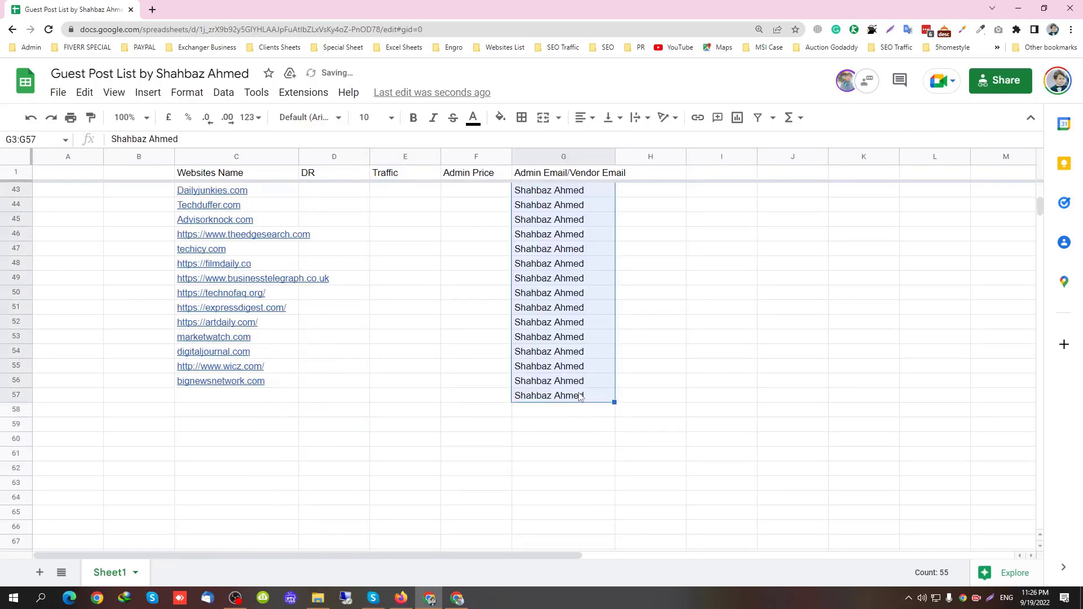
{"action": "key", "text": "Up"}
{"action": "key", "text": "Up"}
{"action": "key", "text": "Down"}
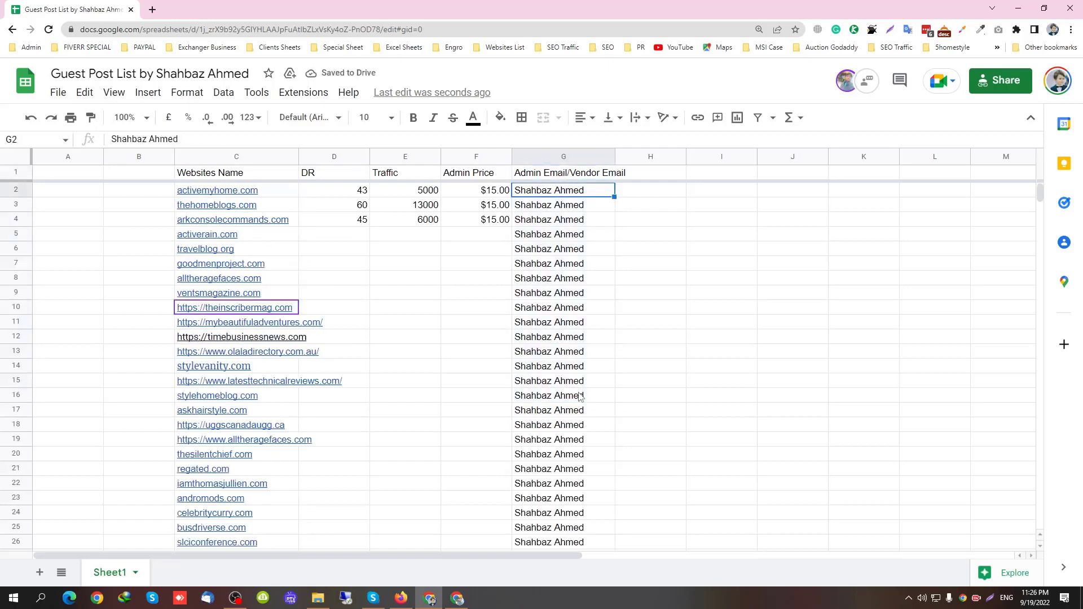
{"action": "type", "text": "a"}
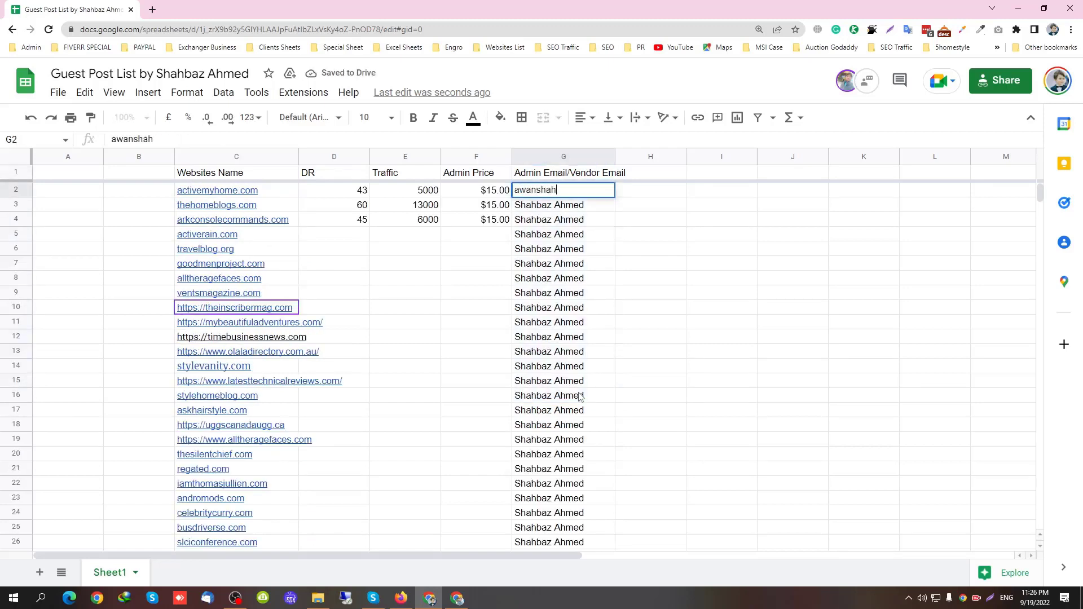
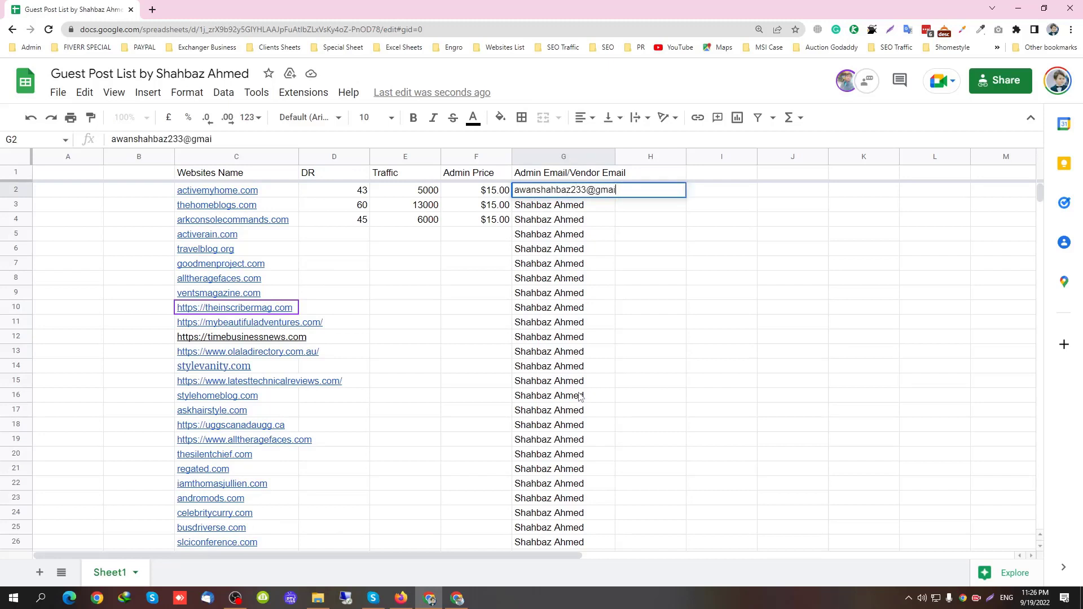
{"action": "key", "text": "Return"}
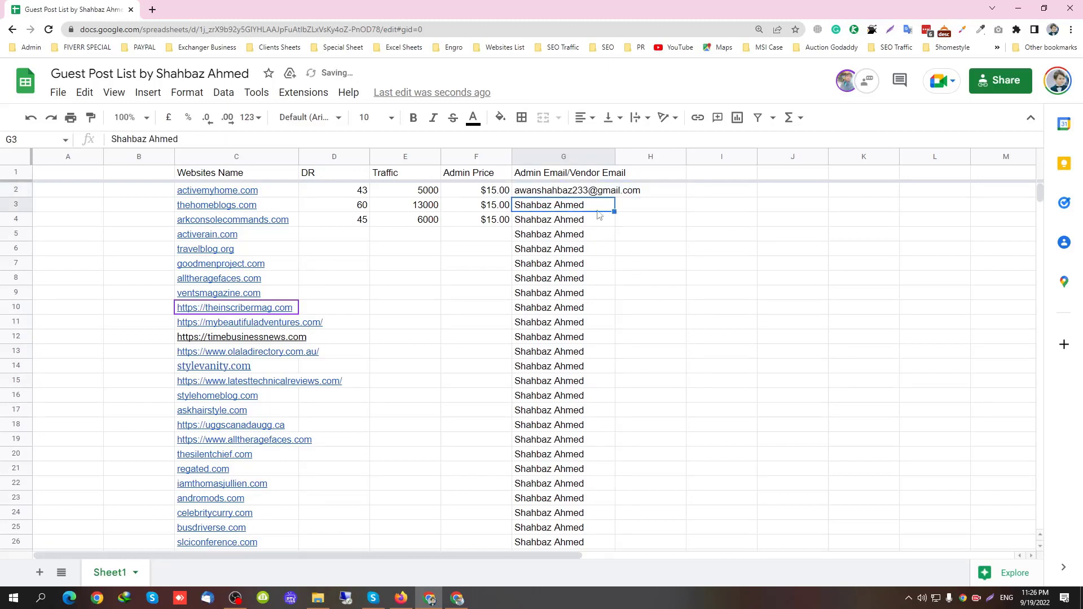
{"action": "left_click", "coordinate": [591, 194]}
{"action": "left_click_drag", "start_coordinate": [615, 197], "coordinate": [614, 350]}
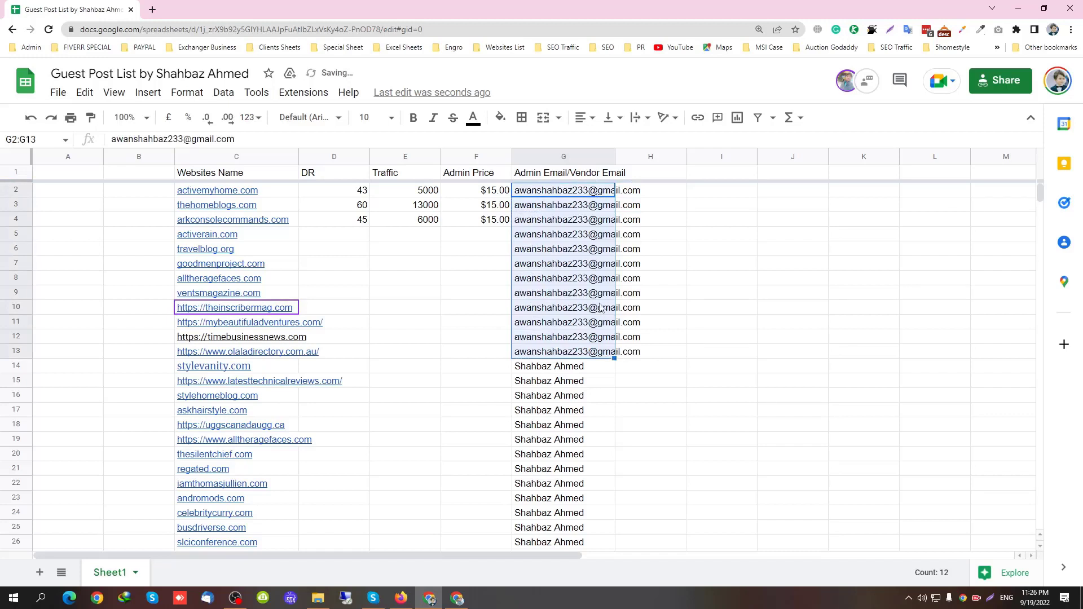
{"action": "left_click", "coordinate": [600, 307]}
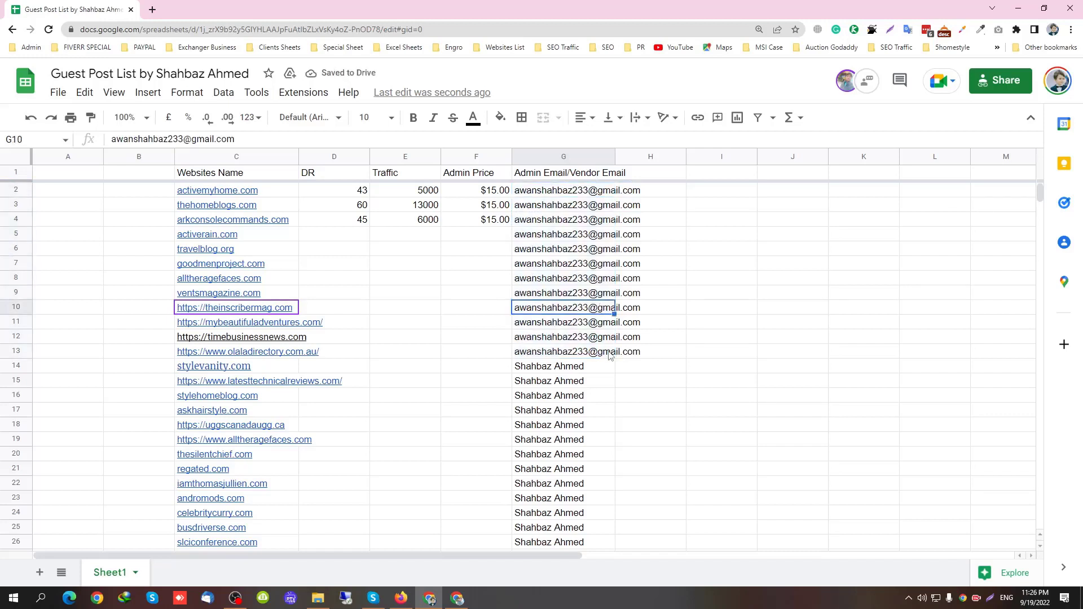
Clear the first three DR and Traffic values in D2:E4
{"action": "left_click", "coordinate": [418, 253]}
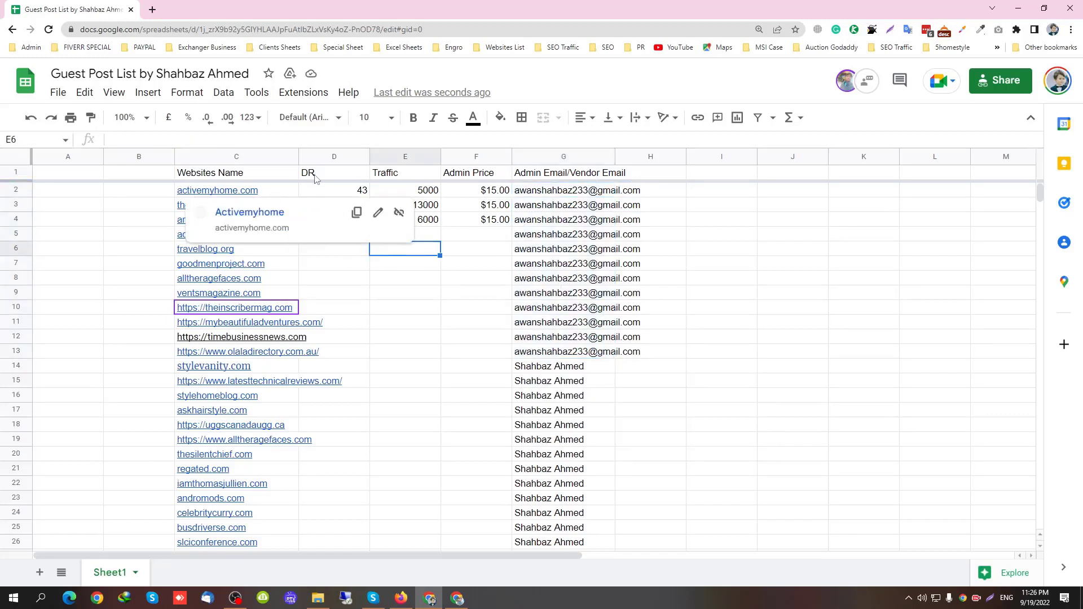
{"action": "left_click_drag", "start_coordinate": [338, 191], "coordinate": [439, 231]}
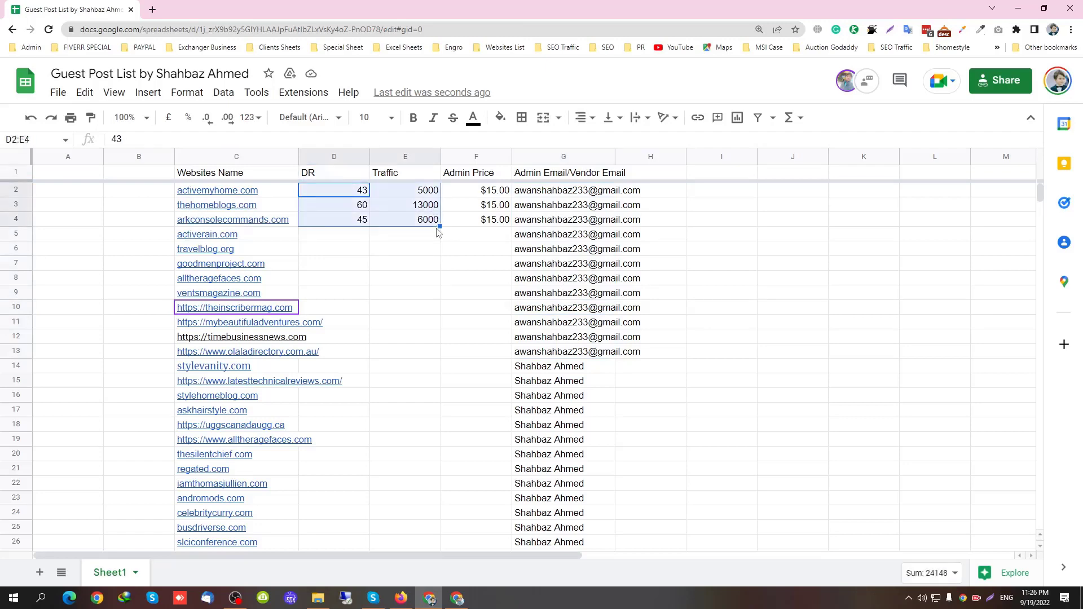
{"action": "key", "text": "Delete"}
{"action": "left_click", "coordinate": [366, 294]}
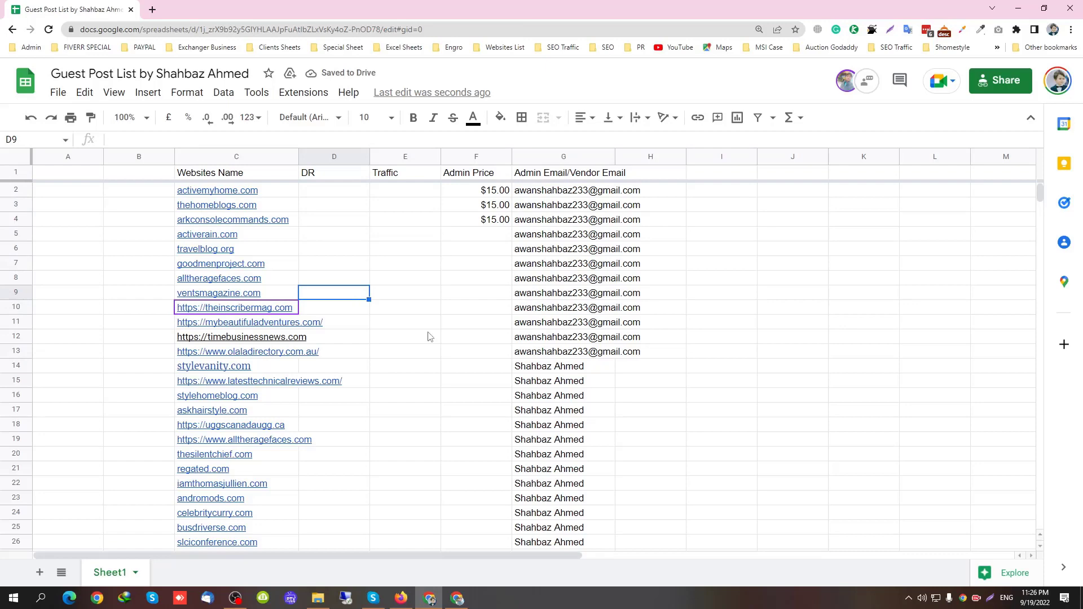
{"action": "left_click", "coordinate": [1053, 29]}
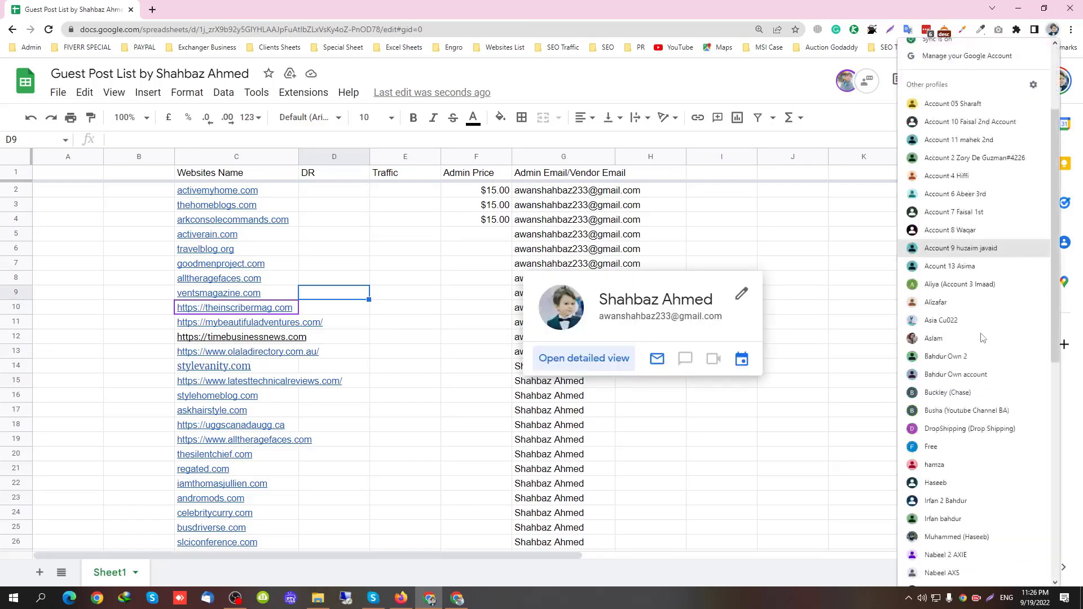
Open ahrefs.com in another Chrome profile and sign in with the saved login
{"action": "scroll", "coordinate": [972, 384], "scroll_direction": "down", "scroll_amount": 10}
{"action": "left_click", "coordinate": [962, 397]}
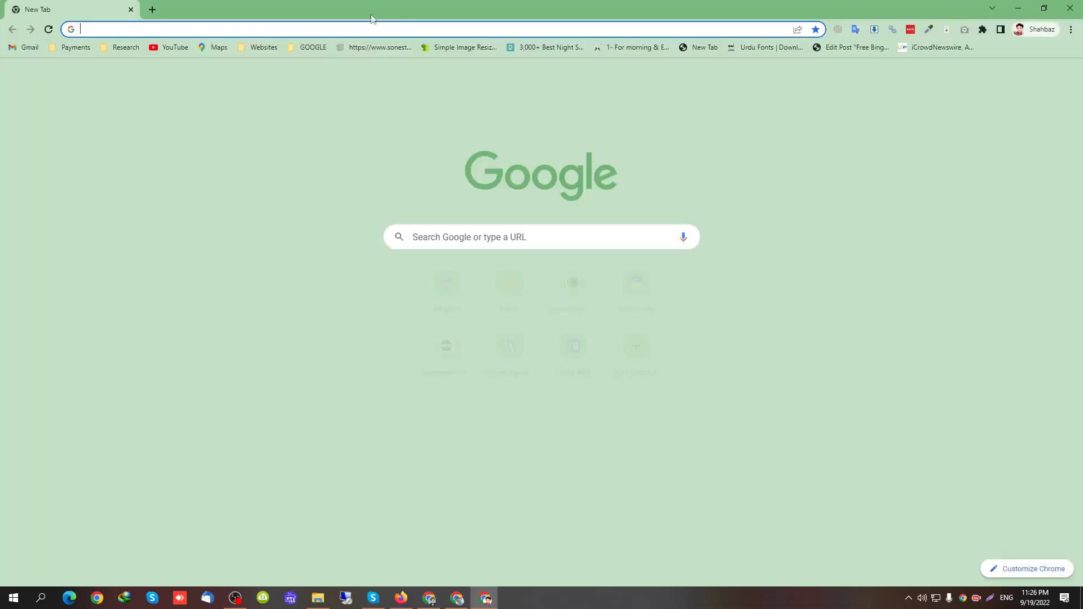
{"action": "type", "text": "ah"}
{"action": "key", "text": "Return"}
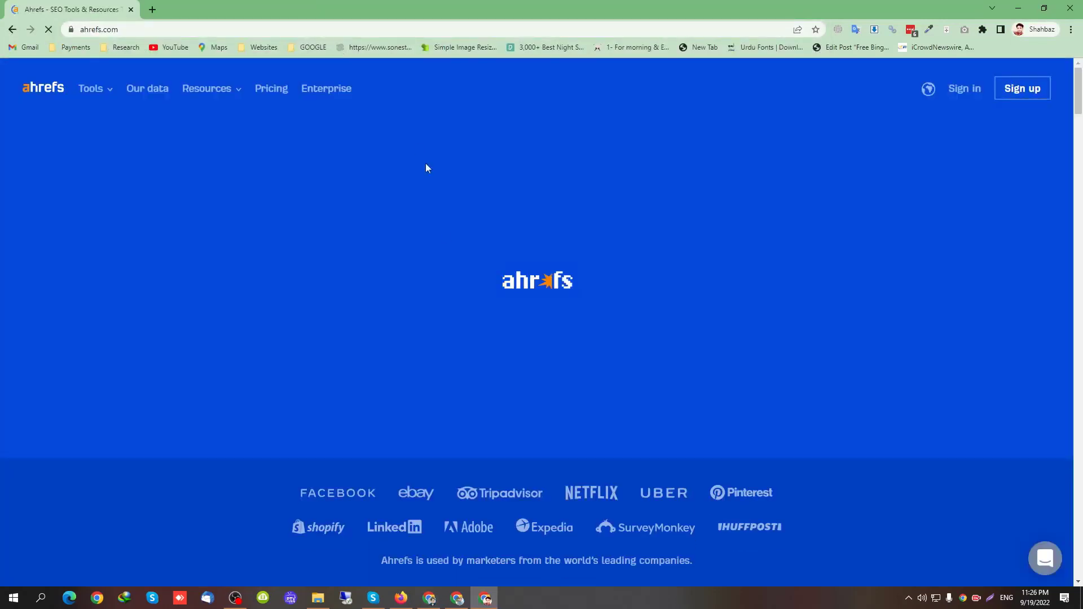
{"action": "left_click", "coordinate": [963, 89]}
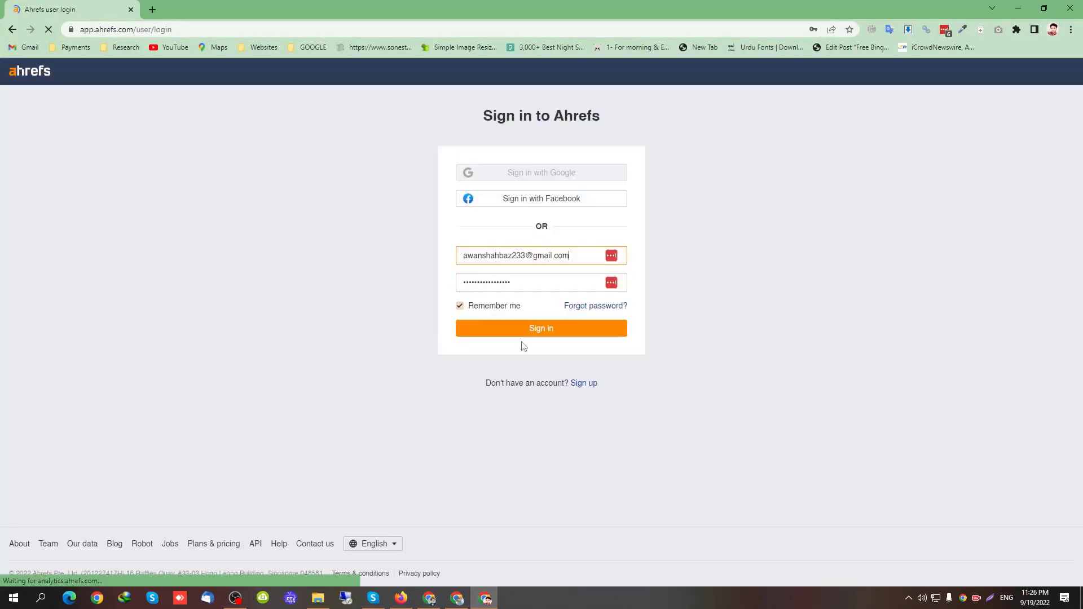
{"action": "left_click", "coordinate": [558, 255]}
{"action": "left_click", "coordinate": [545, 332]}
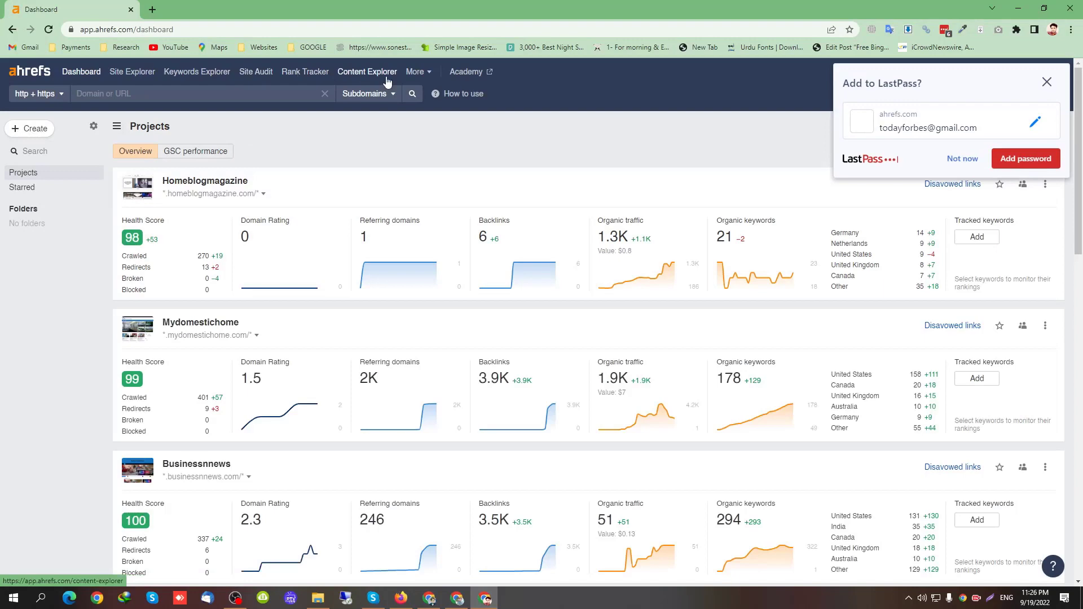
Open Ahrefs Batch Analysis from the More menu, then return to the spreadsheet
{"action": "mouse_move", "coordinate": [416, 72]}
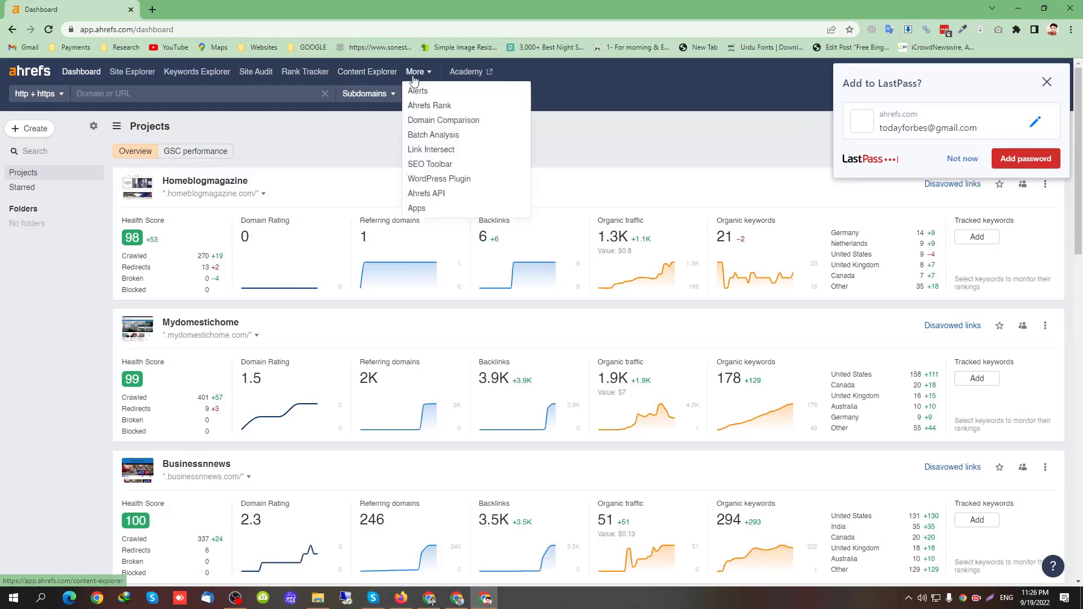
{"action": "left_click", "coordinate": [441, 138]}
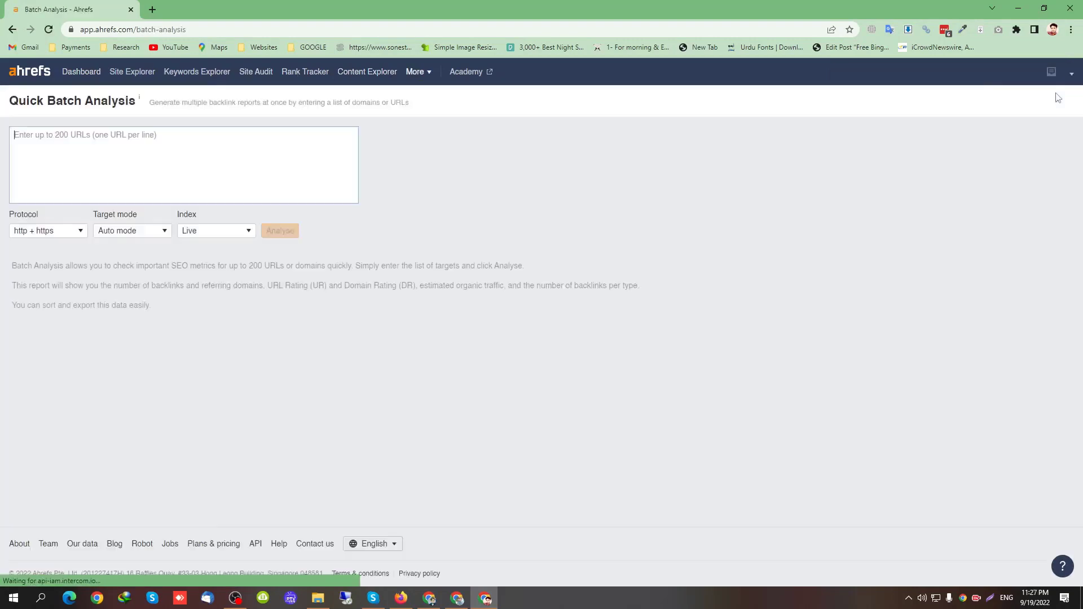
{"action": "left_click", "coordinate": [429, 597]}
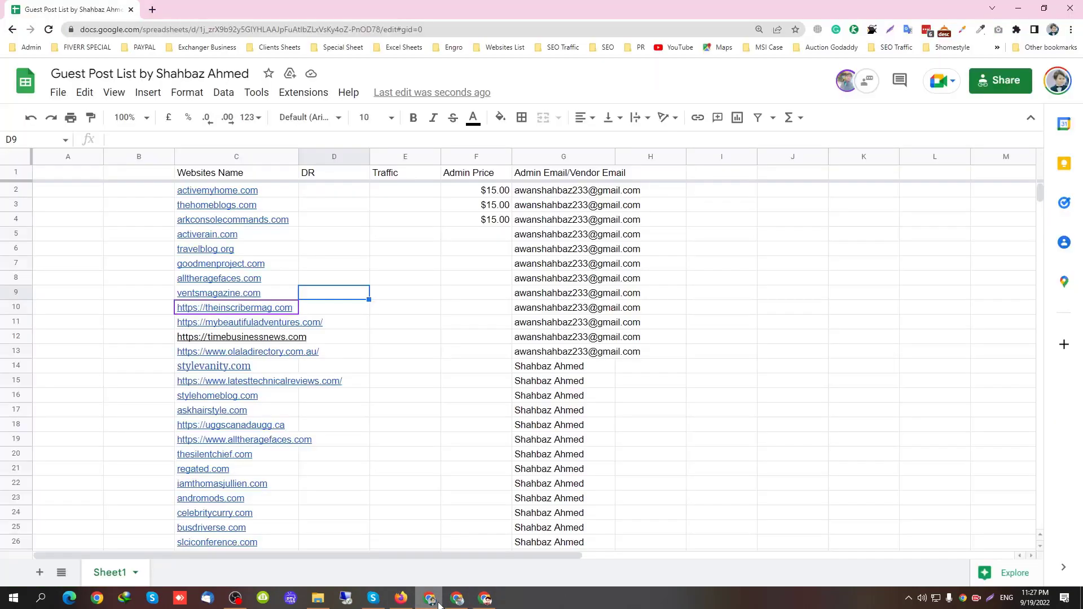
Copy the website names from column C and run them through Ahrefs Batch Analysis
{"action": "left_click", "coordinate": [363, 326]}
{"action": "left_click_drag", "start_coordinate": [257, 190], "coordinate": [259, 418]}
{"action": "key", "text": "ctrl+c"}
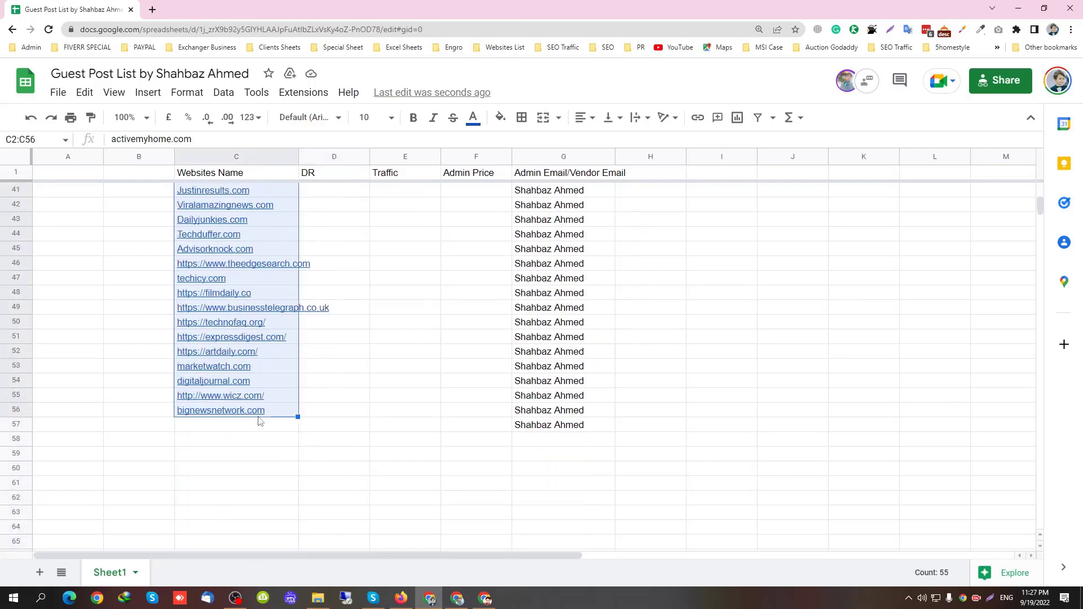
{"action": "key", "text": "alt+Tab"}
{"action": "left_click", "coordinate": [230, 190]}
{"action": "key", "text": "ctrl+v"}
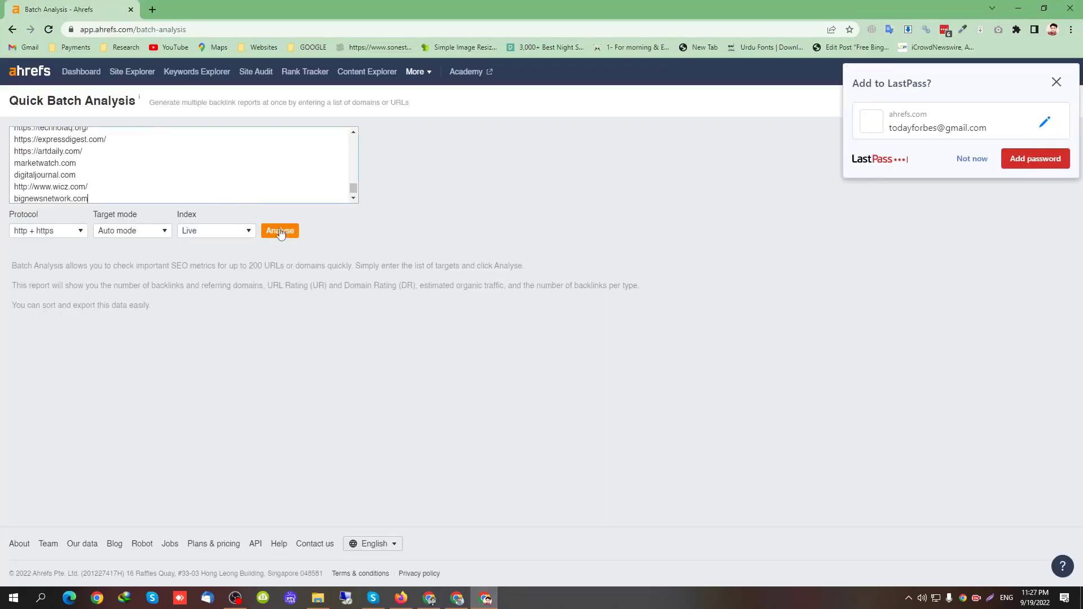
{"action": "left_click", "coordinate": [281, 231]}
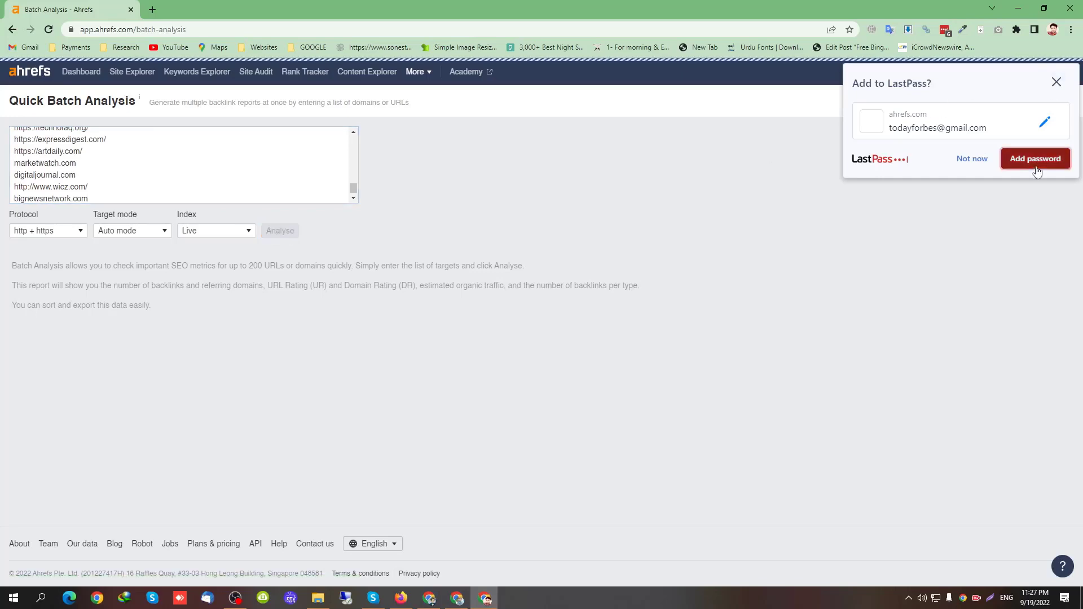
Export the analysis results as a UTF-8 CSV saved to Downloads
{"action": "left_click", "coordinate": [1037, 160]}
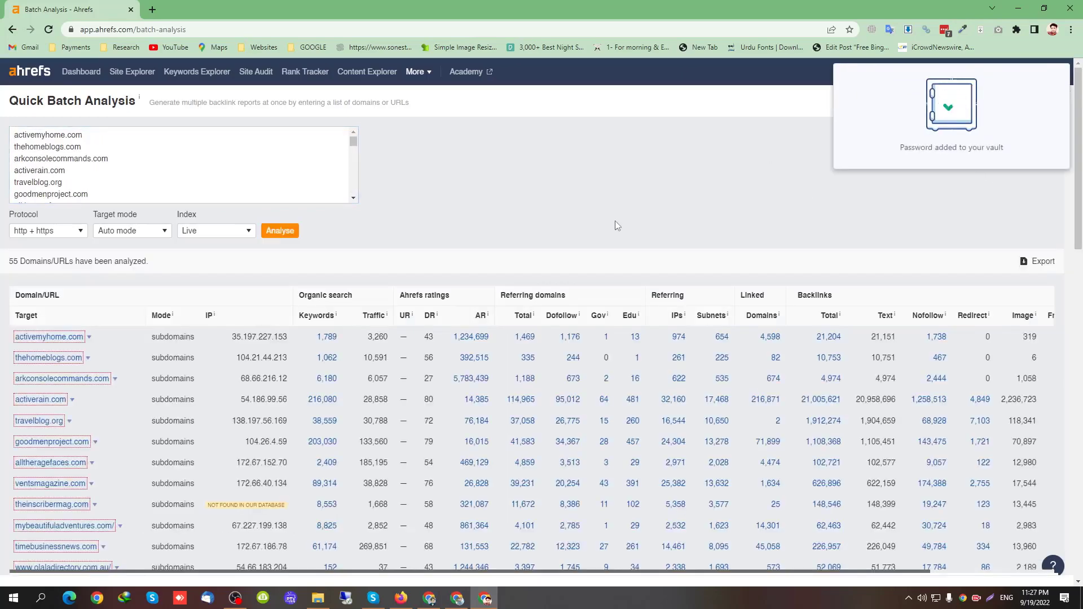
{"action": "scroll", "coordinate": [148, 350], "scroll_direction": "down", "scroll_amount": 1}
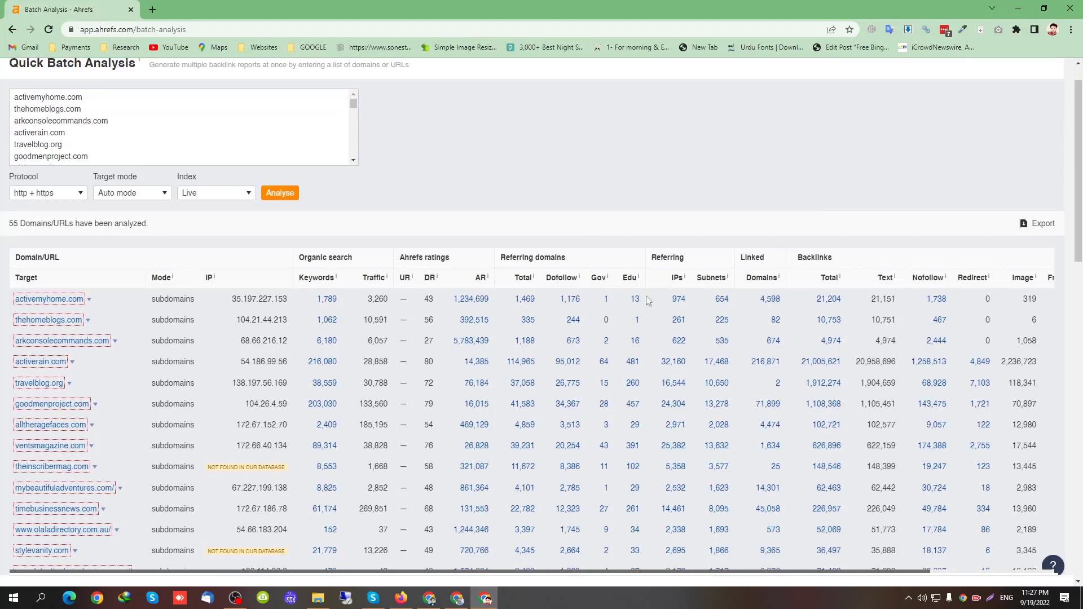
{"action": "left_click", "coordinate": [1041, 223]}
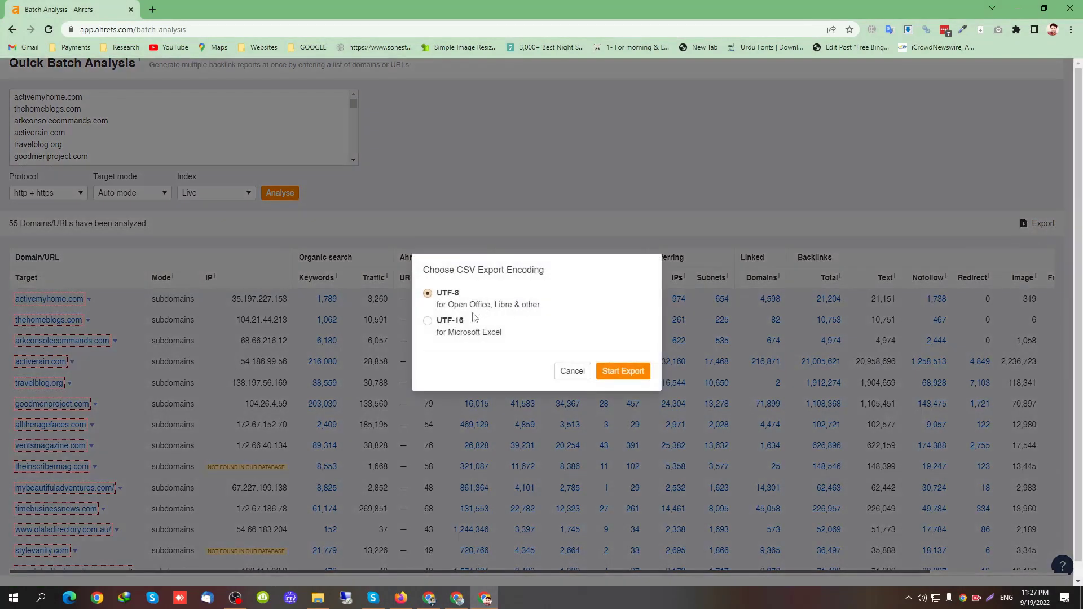
{"action": "left_click", "coordinate": [615, 370]}
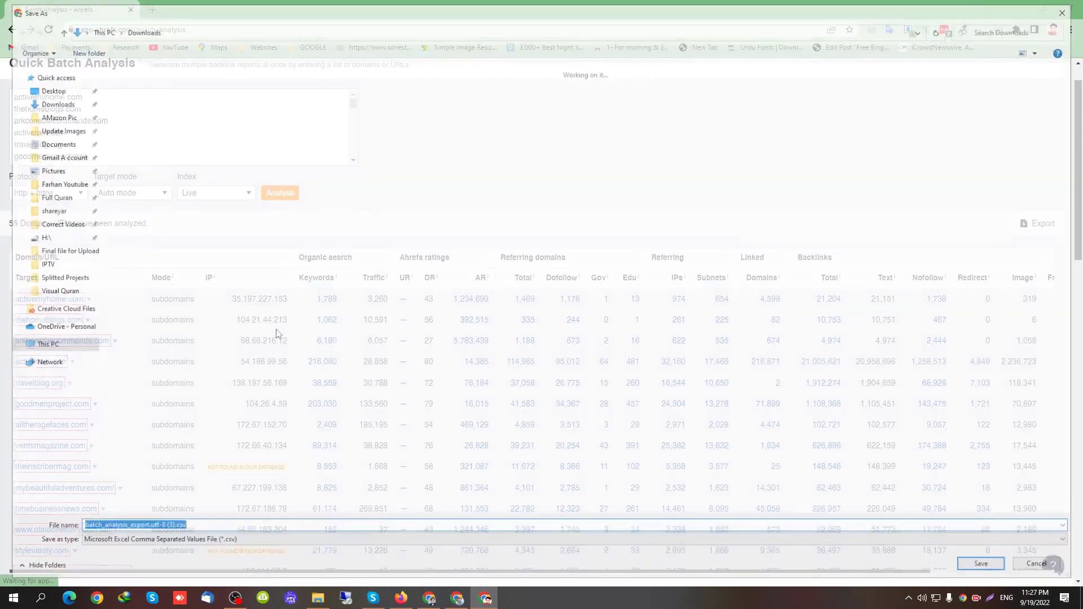
{"action": "left_click", "coordinate": [994, 569]}
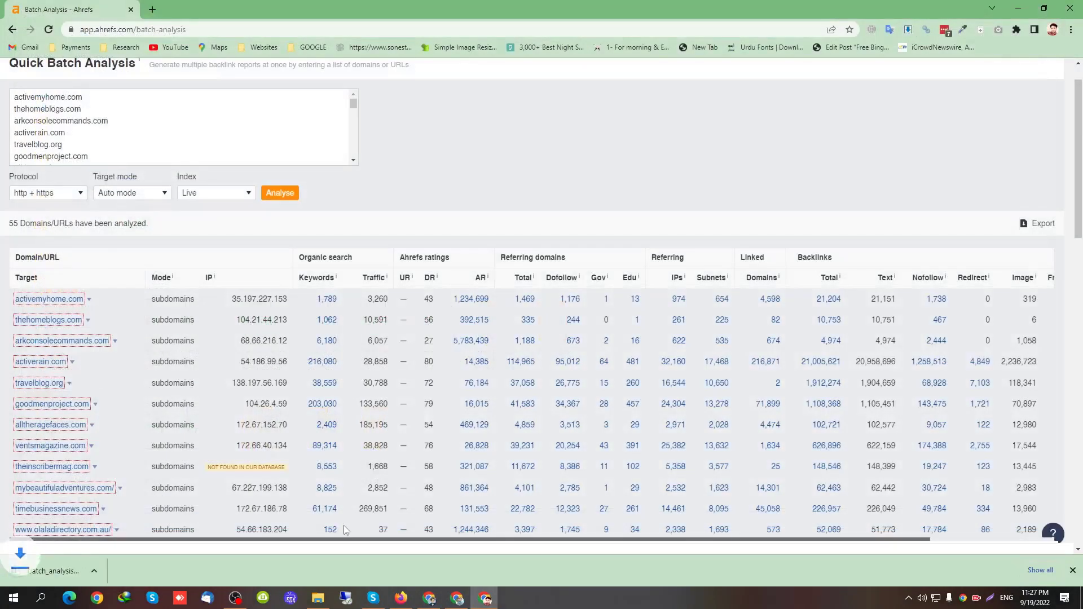
{"action": "left_click", "coordinate": [430, 598]}
Upload batch_analysis_export.utf-8 (3).csv and import it as a new sheet
{"action": "left_click", "coordinate": [63, 246]}
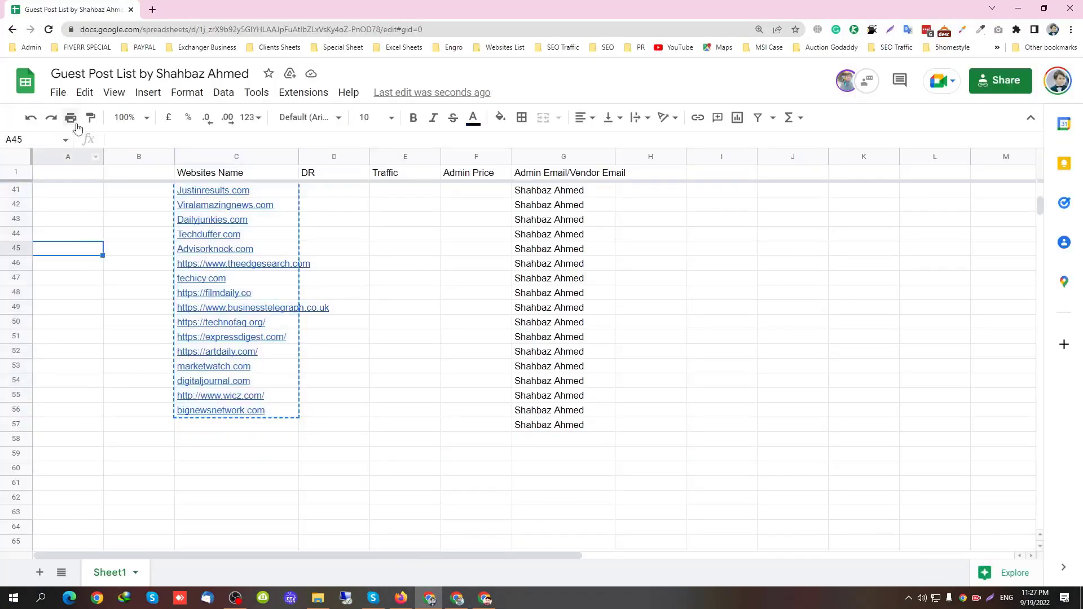
{"action": "left_click", "coordinate": [58, 92]}
{"action": "left_click", "coordinate": [78, 163]}
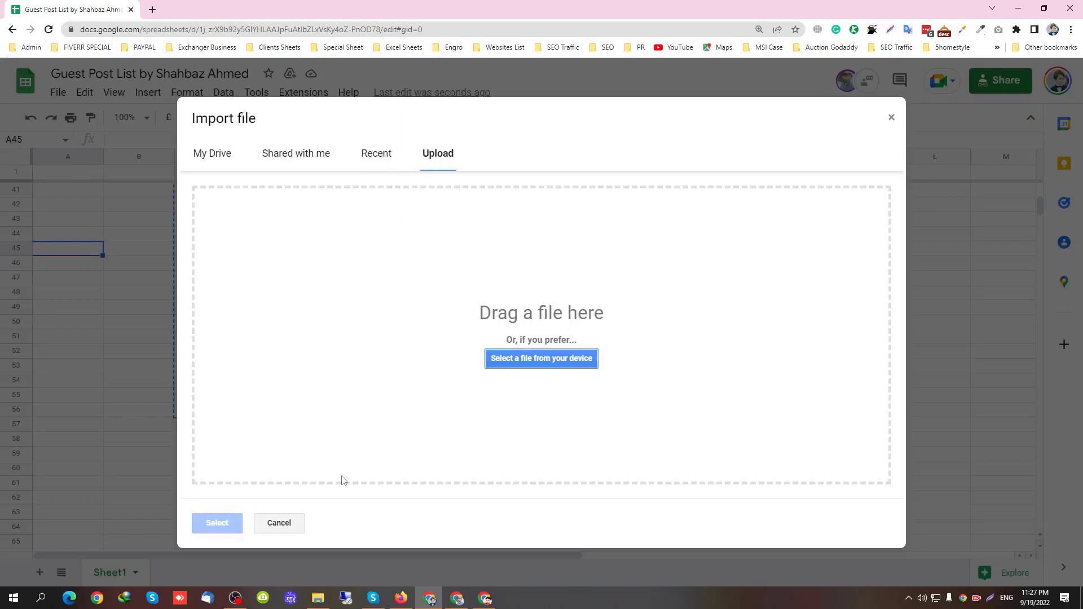
{"action": "left_click", "coordinate": [496, 366]}
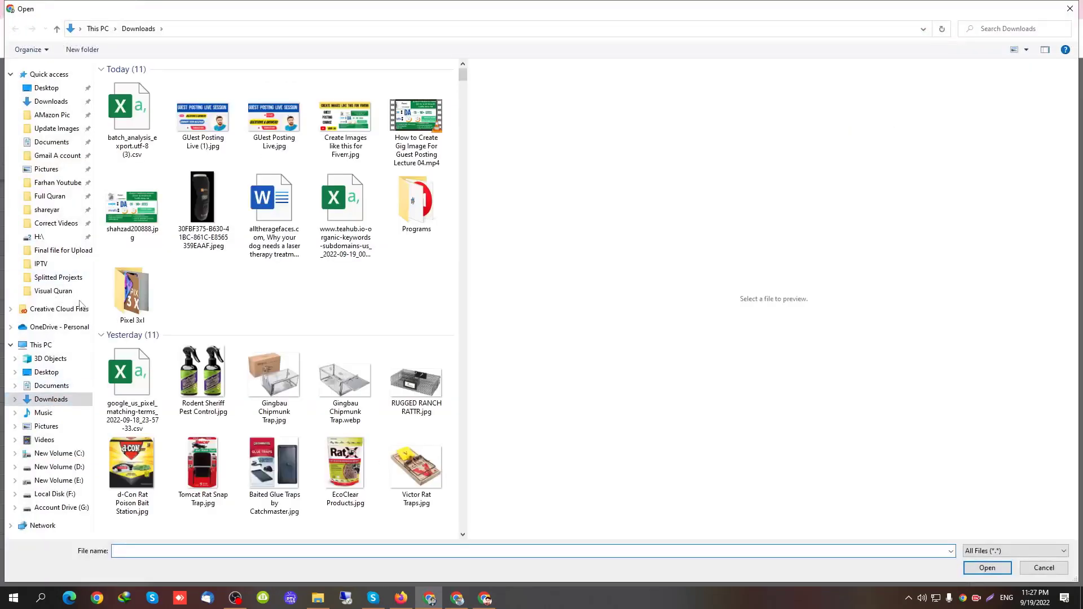
{"action": "left_click", "coordinate": [140, 155]}
{"action": "double_click", "coordinate": [152, 125]}
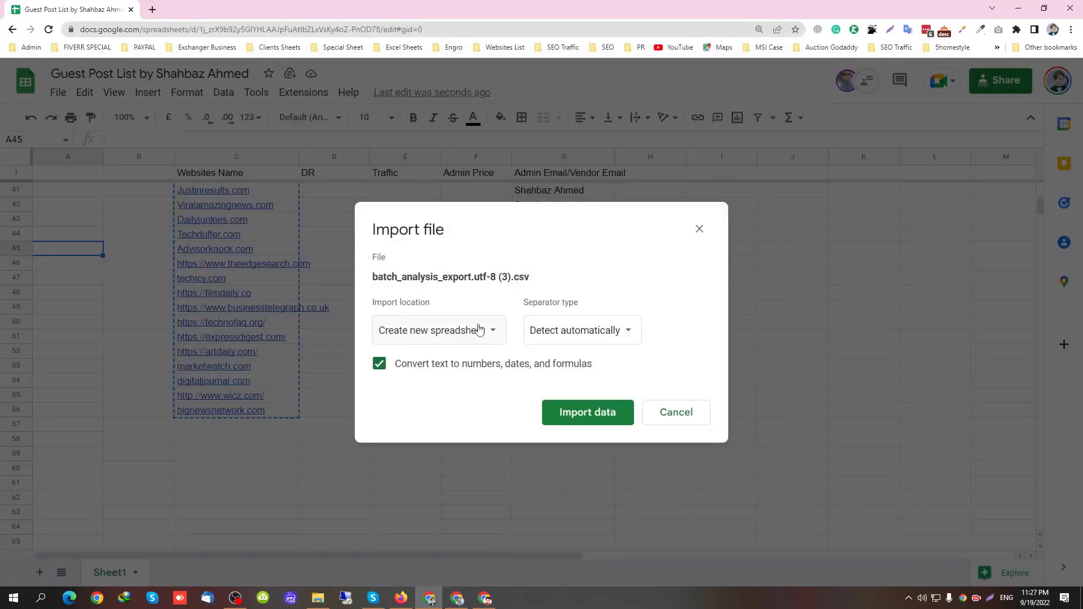
{"action": "left_click", "coordinate": [479, 330]}
{"action": "left_click", "coordinate": [475, 350]}
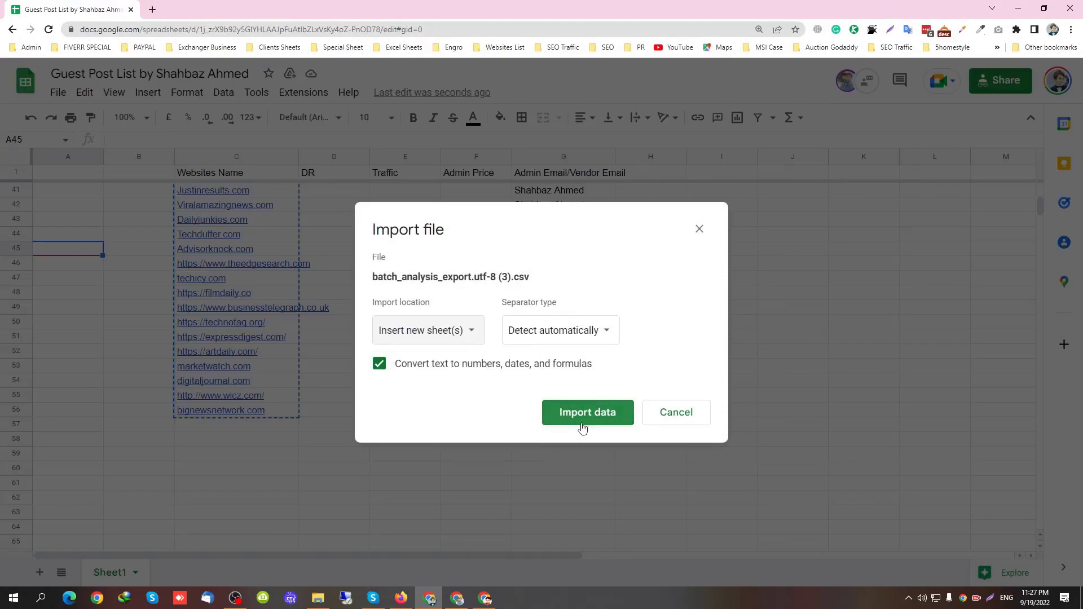
{"action": "left_click", "coordinate": [583, 421]}
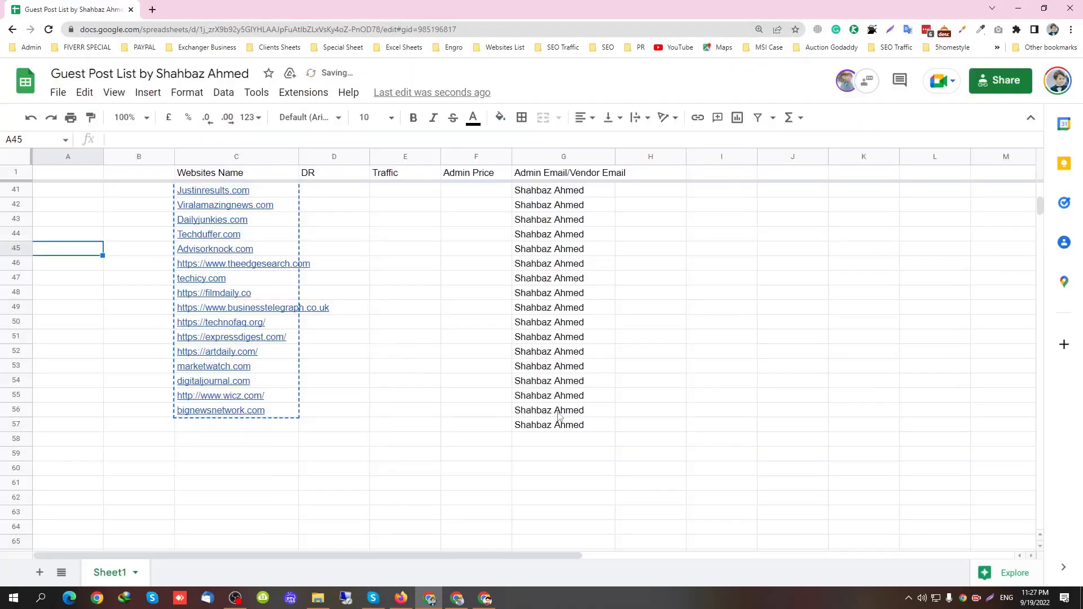
{"action": "left_click", "coordinate": [332, 291]}
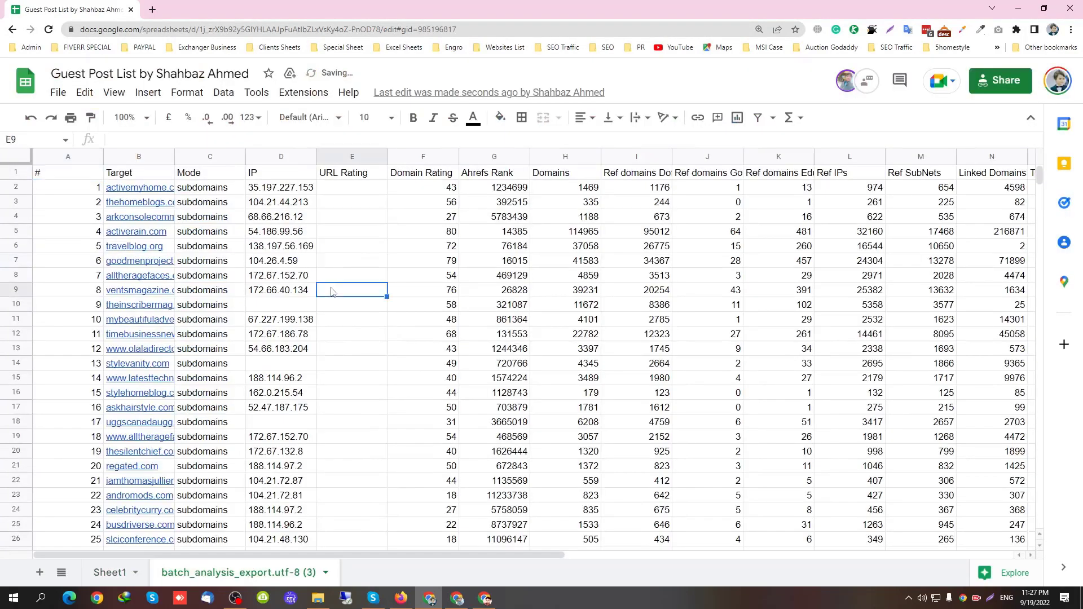
Copy the export sheet's Target column and paste it over Sheet1's Websites Name column C
{"action": "left_click", "coordinate": [354, 159]}
{"action": "left_click", "coordinate": [360, 255]}
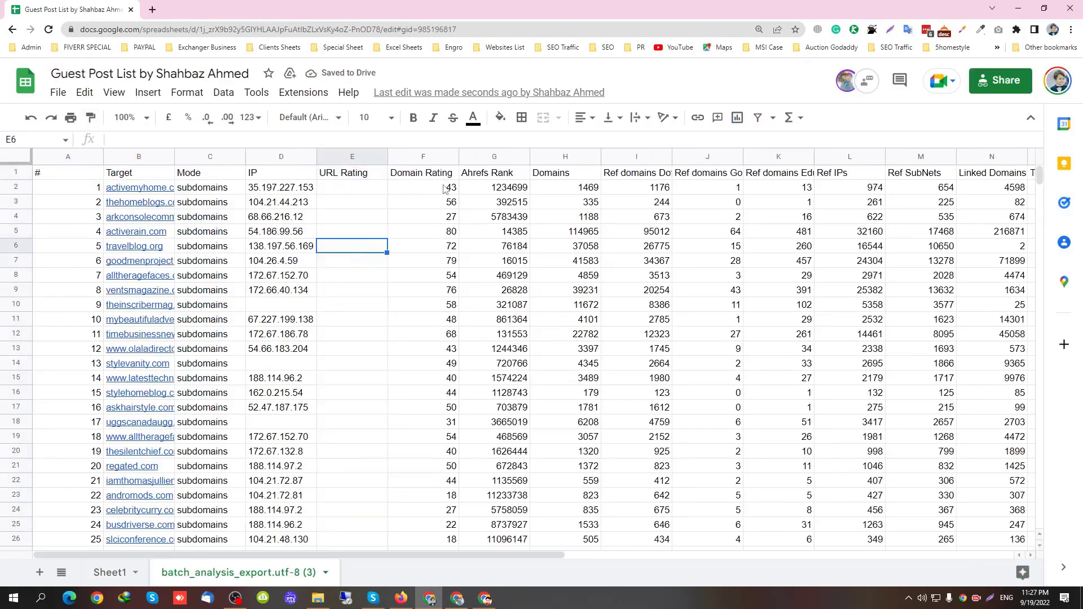
{"action": "left_click_drag", "start_coordinate": [444, 189], "coordinate": [424, 522]}
{"action": "left_click", "coordinate": [281, 393]}
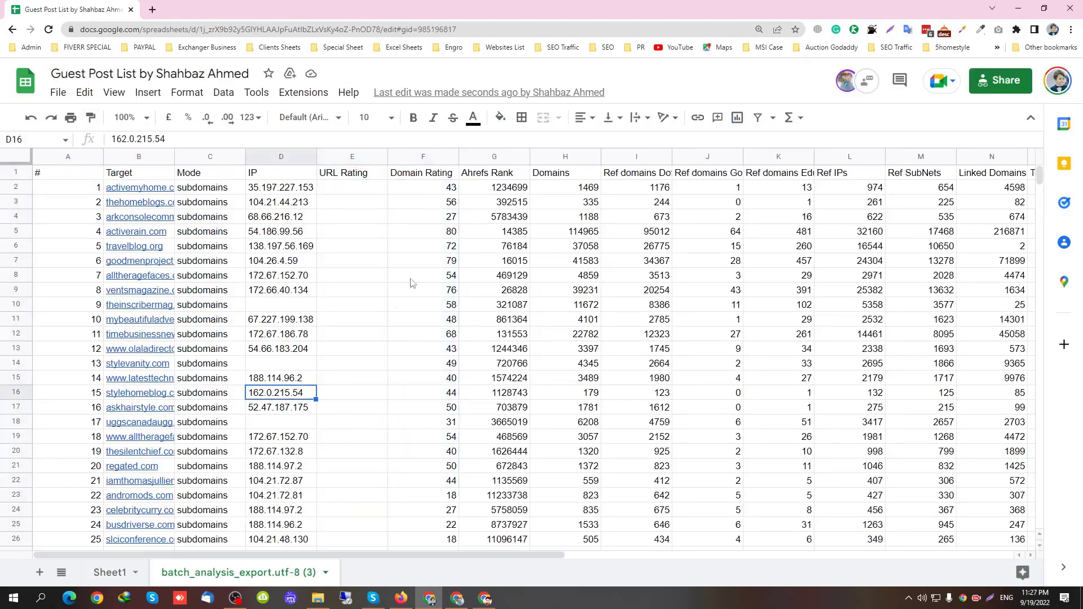
{"action": "left_click", "coordinate": [156, 158]}
{"action": "key", "text": "ctrl+c"}
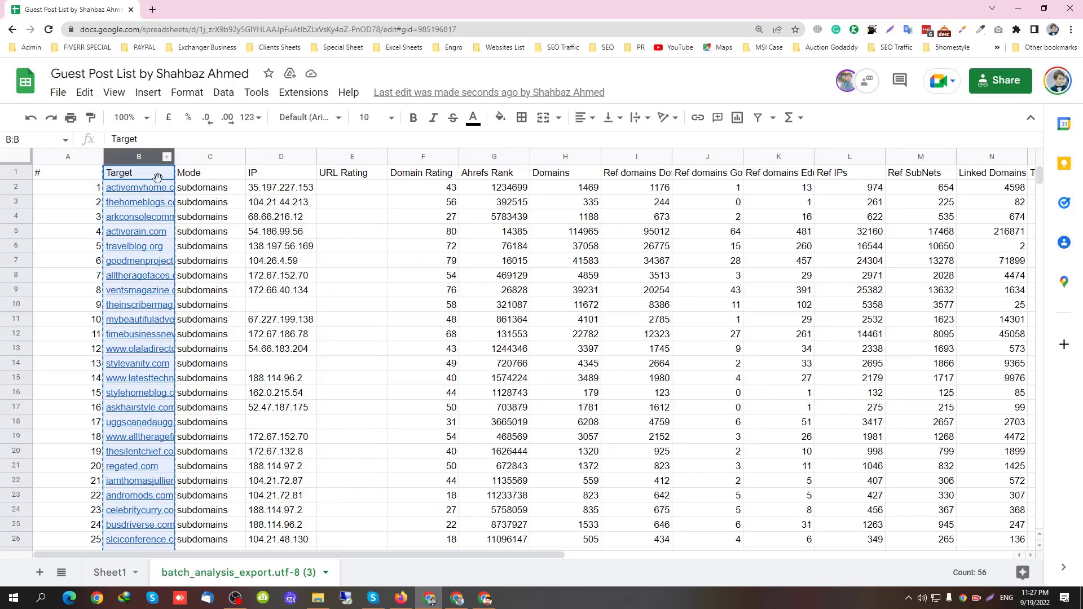
{"action": "left_click", "coordinate": [109, 572]}
{"action": "mouse_move", "coordinate": [214, 206]}
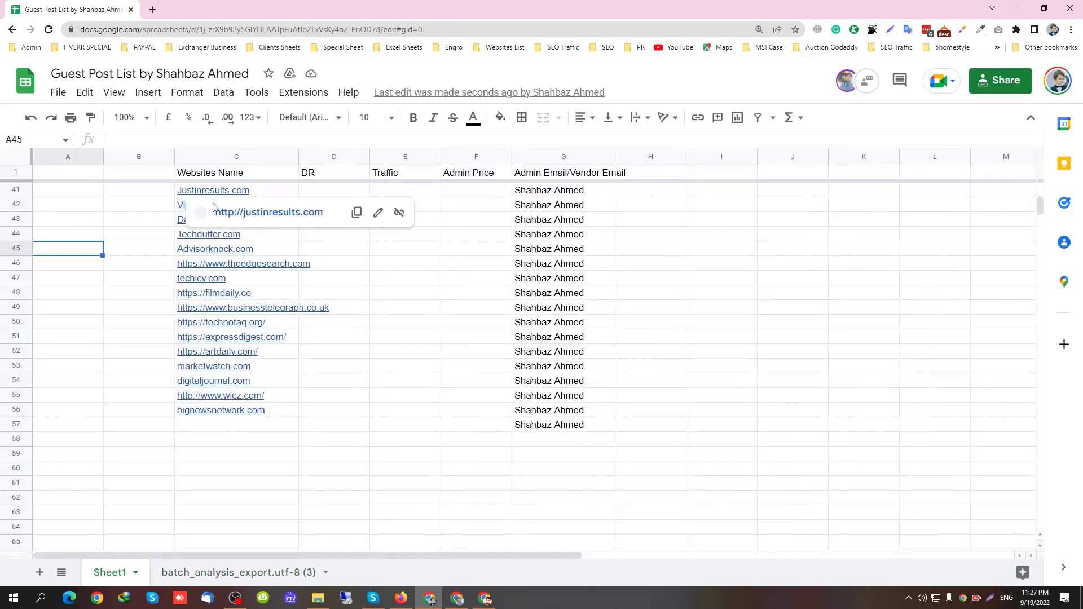
{"action": "left_click", "coordinate": [223, 179]}
{"action": "left_click", "coordinate": [230, 153]}
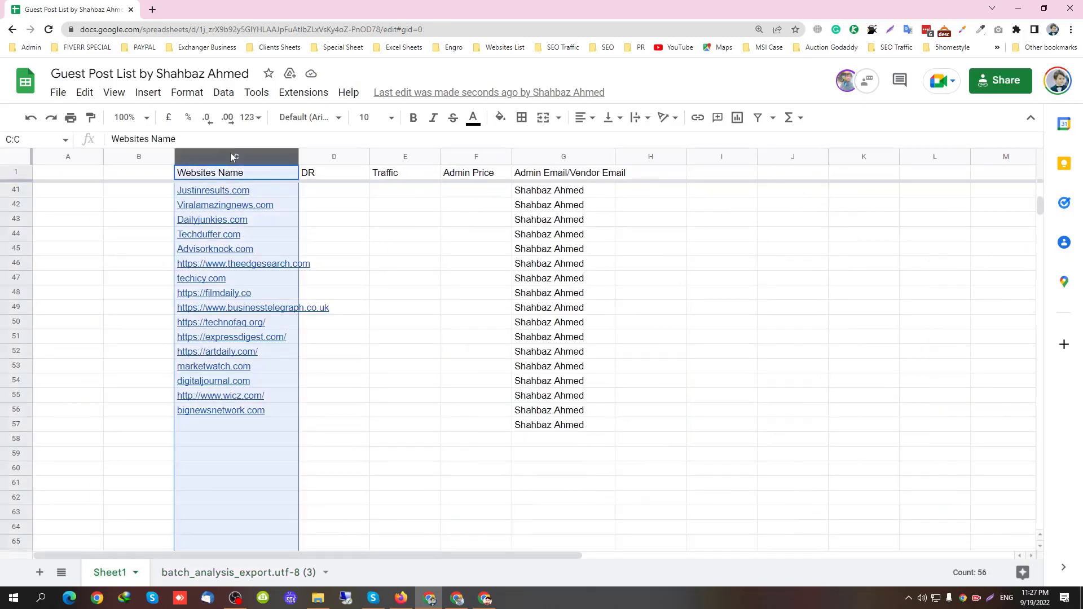
{"action": "key", "text": "ctrl+v"}
{"action": "left_click", "coordinate": [225, 176]}
Rename C1 to 'Websites' and paste the export's Domain Rating values into the DR column
{"action": "type", "text": "Webs"}
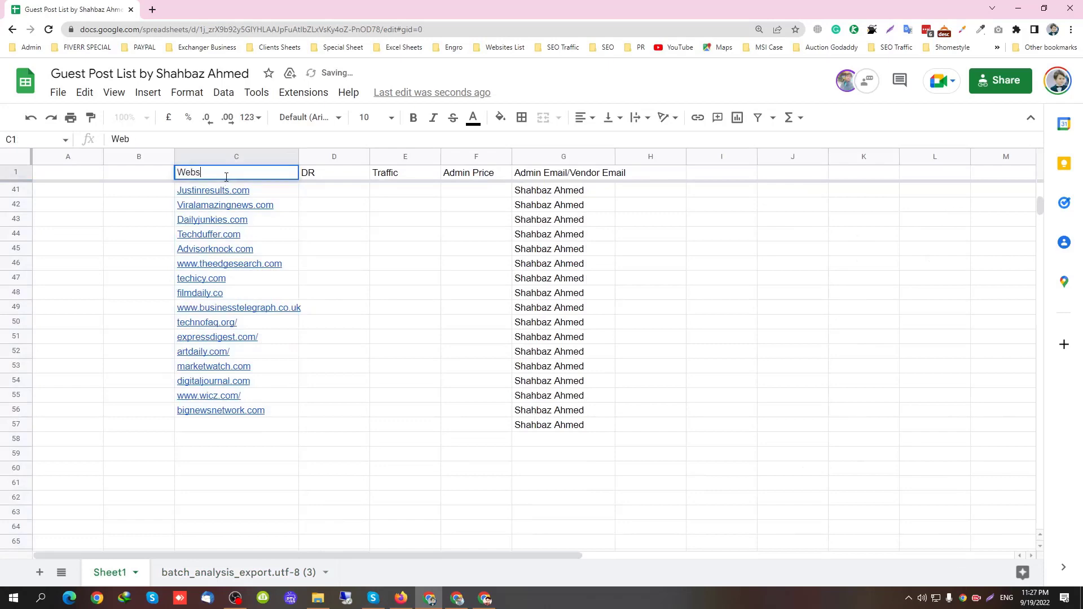
{"action": "type", "text": "ites"}
{"action": "key", "text": "Return"}
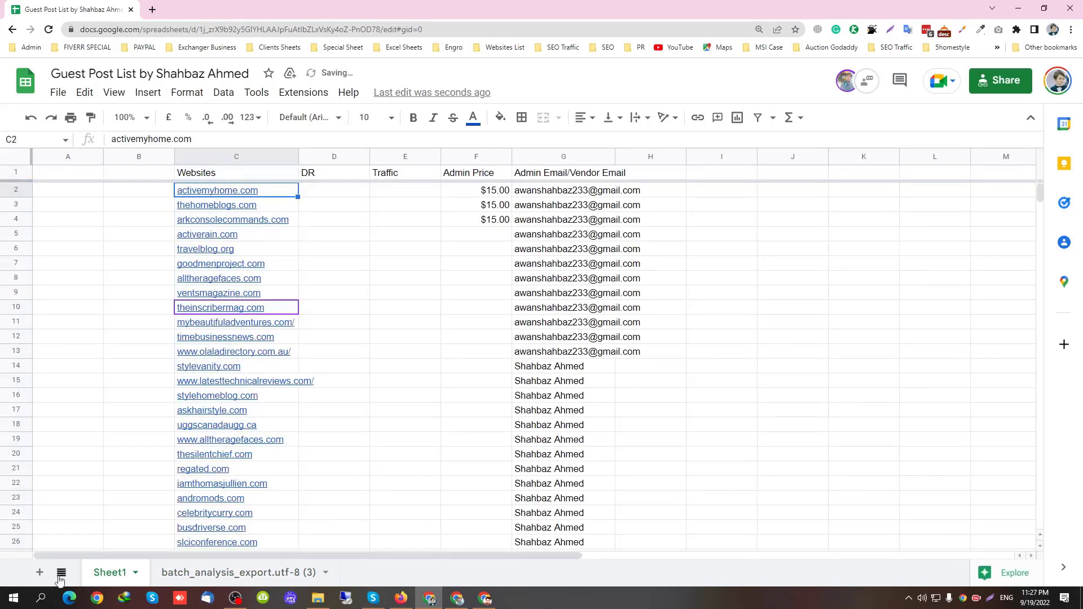
{"action": "left_click", "coordinate": [229, 573]}
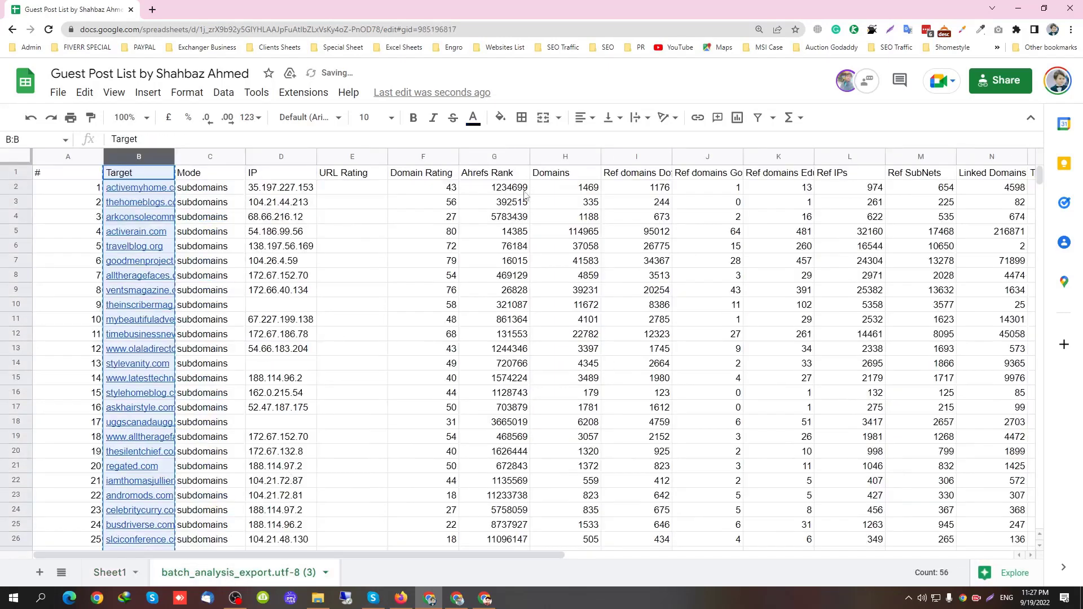
{"action": "left_click", "coordinate": [422, 156]}
{"action": "key", "text": "ctrl+c"}
{"action": "left_click", "coordinate": [110, 572]}
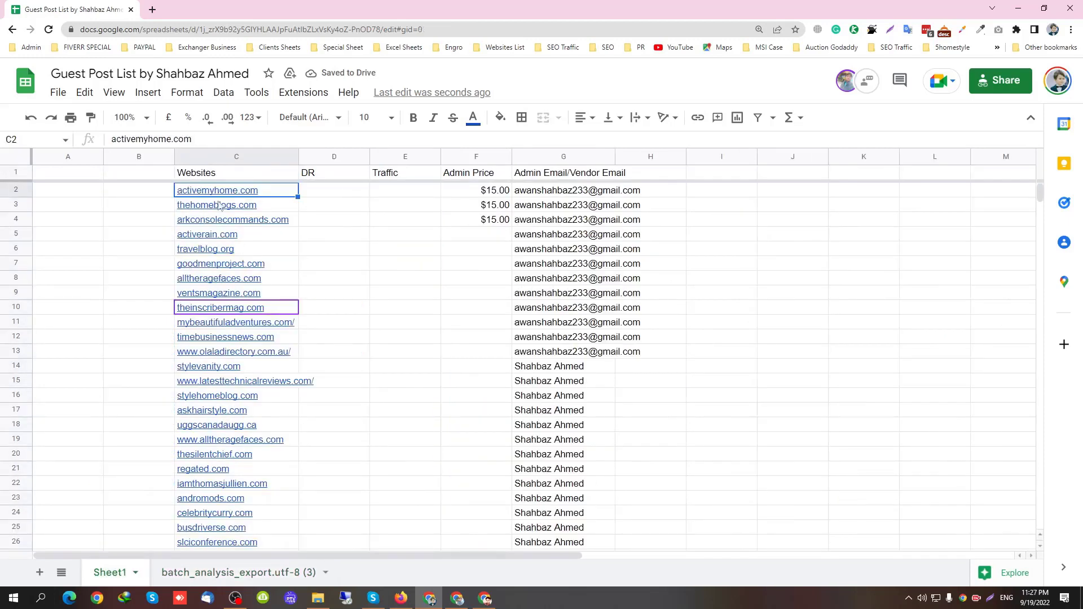
{"action": "left_click", "coordinate": [327, 161]}
{"action": "key", "text": "ctrl+v"}
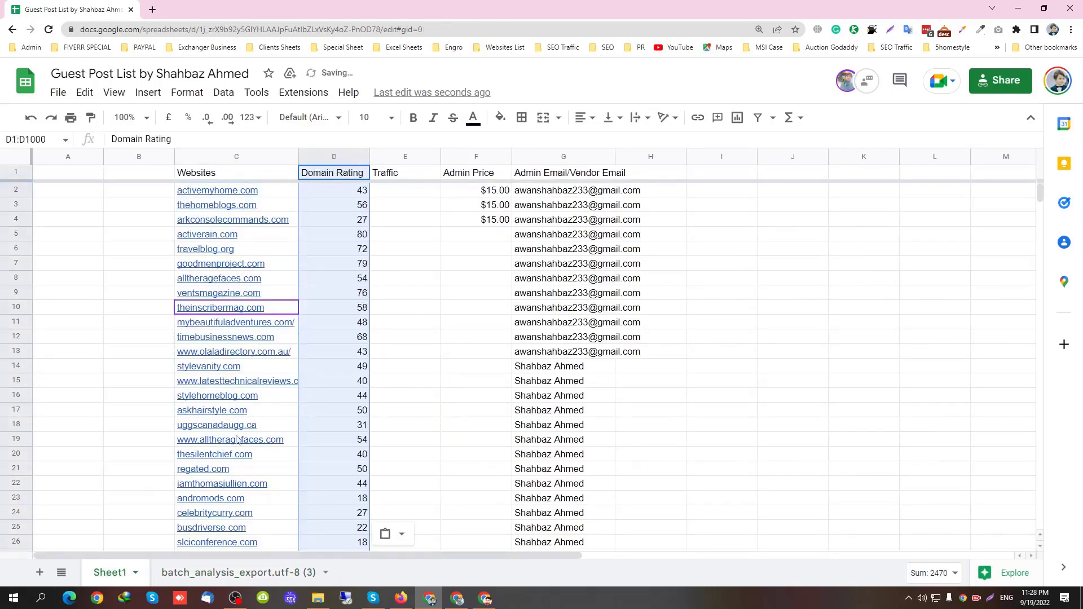
Paste the export's Total Traffic values over Sheet1's Traffic column
{"action": "left_click", "coordinate": [204, 563]}
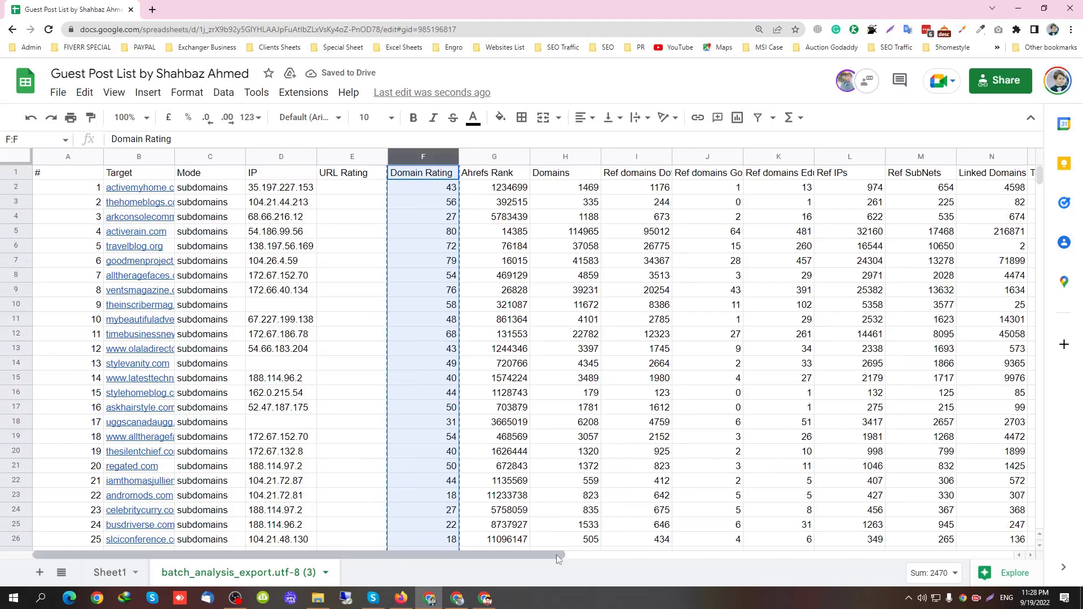
{"action": "left_click_drag", "start_coordinate": [570, 556], "coordinate": [917, 277]}
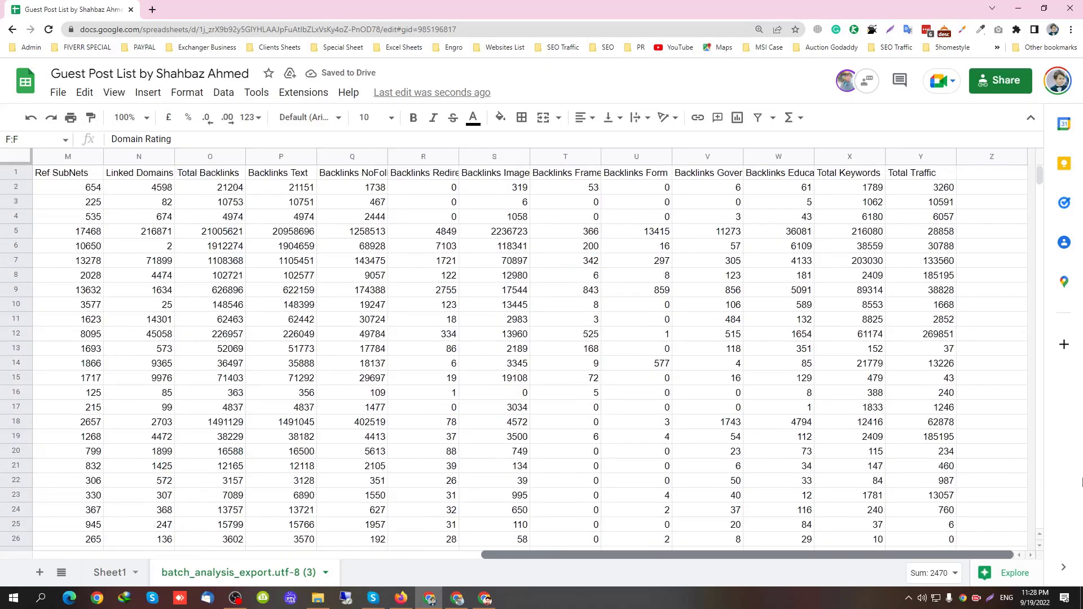
{"action": "left_click", "coordinate": [929, 158]}
{"action": "key", "text": "ctrl+c"}
{"action": "left_click", "coordinate": [110, 572]}
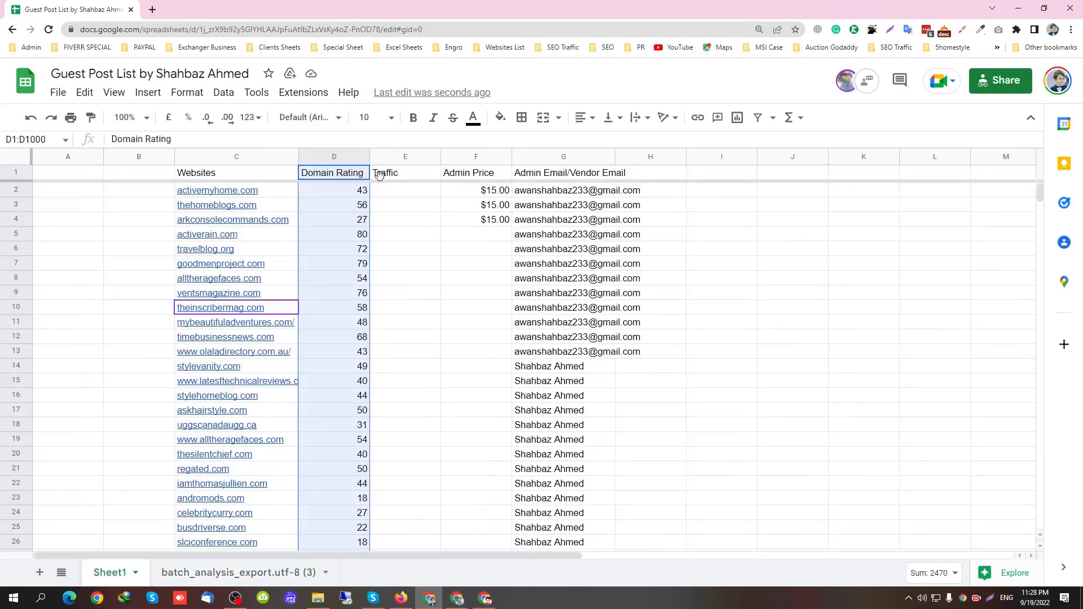
{"action": "left_click", "coordinate": [415, 159]}
{"action": "key", "text": "ctrl+v"}
Freeze the export sheet's header row and widen its Target column
{"action": "left_click", "coordinate": [235, 572]}
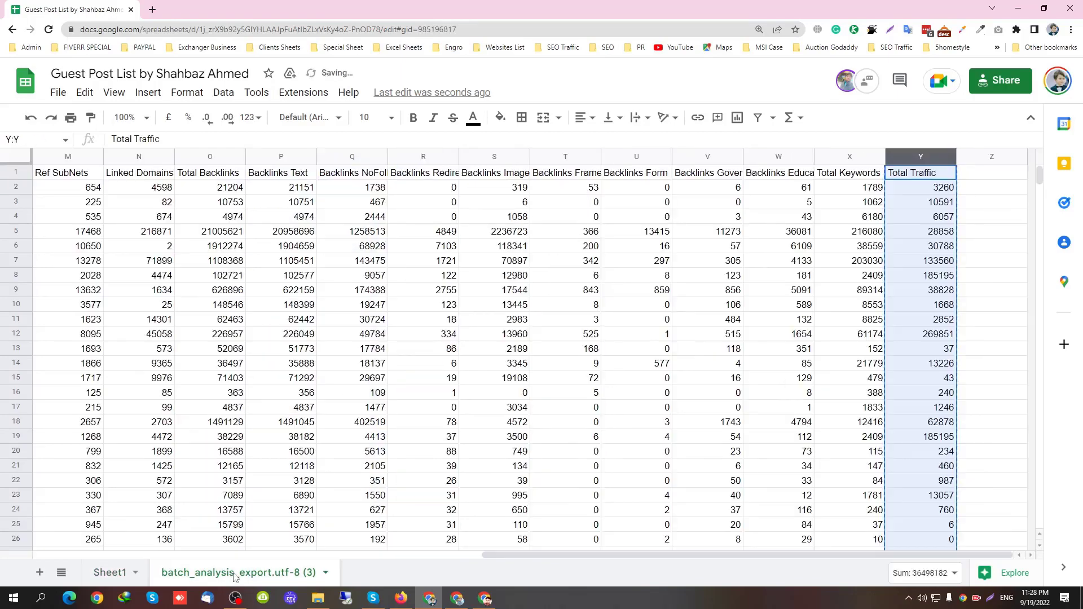
{"action": "scroll", "coordinate": [495, 552], "scroll_direction": "left", "scroll_amount": 15}
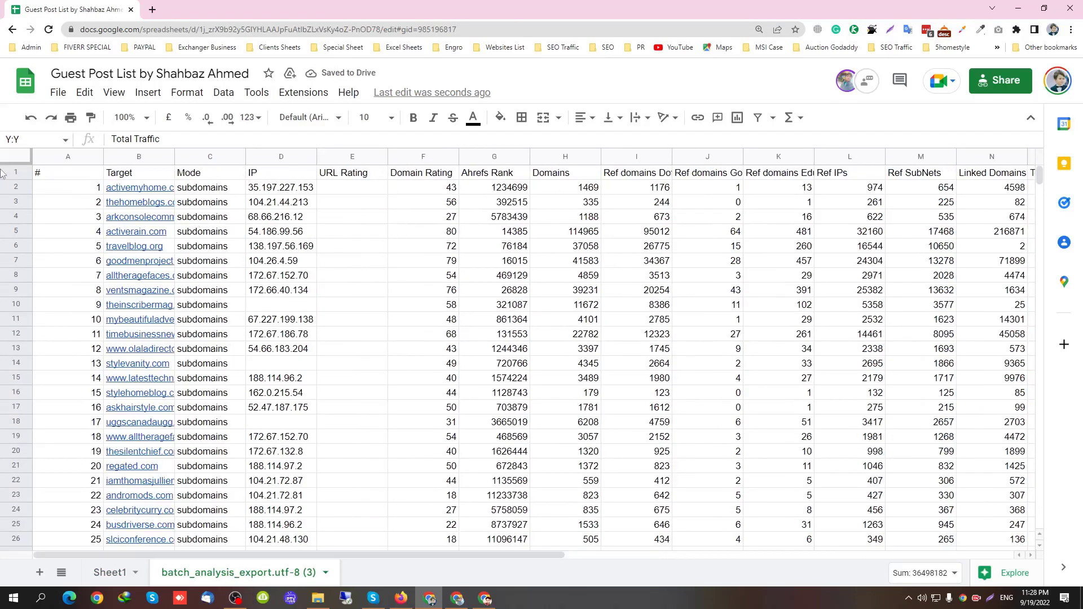
{"action": "left_click_drag", "start_coordinate": [15, 161], "coordinate": [15, 180]}
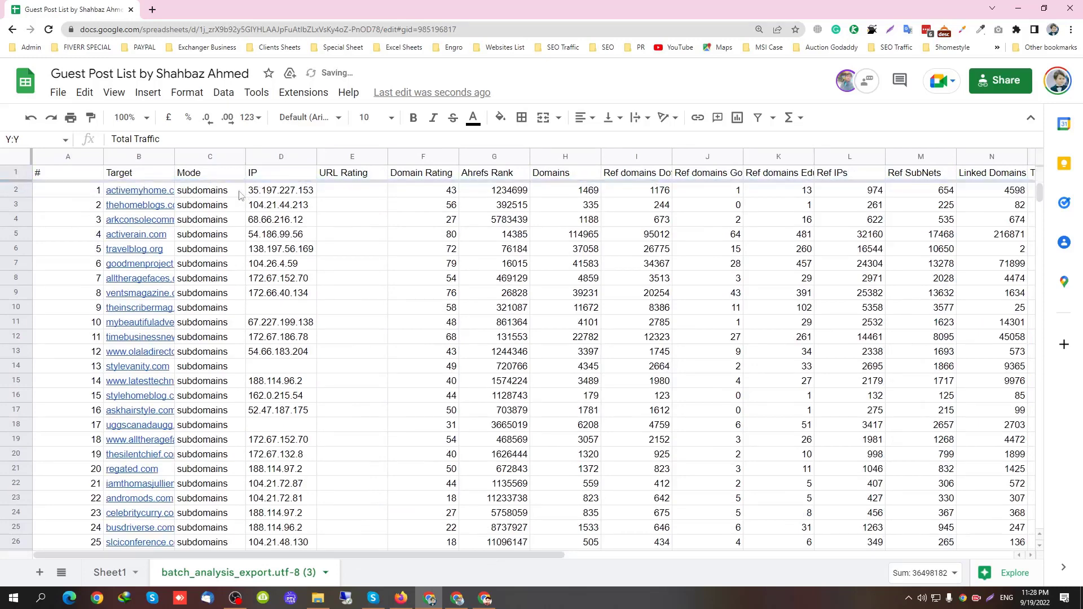
{"action": "left_click_drag", "start_coordinate": [174, 160], "coordinate": [243, 160]}
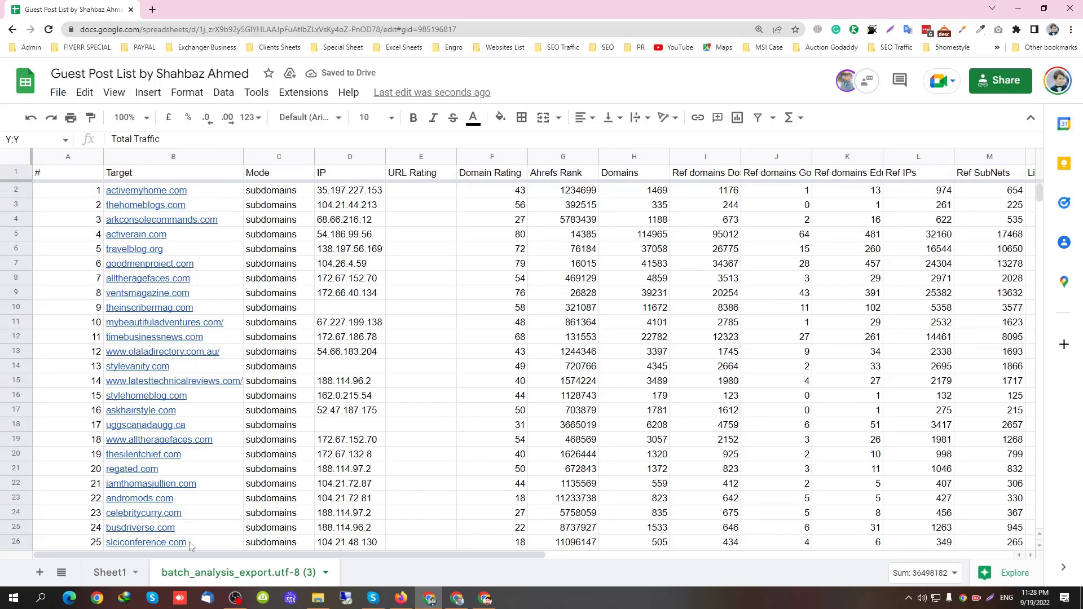
Renumber Sheet1's # column B with sequential numbers
{"action": "left_click", "coordinate": [105, 573]}
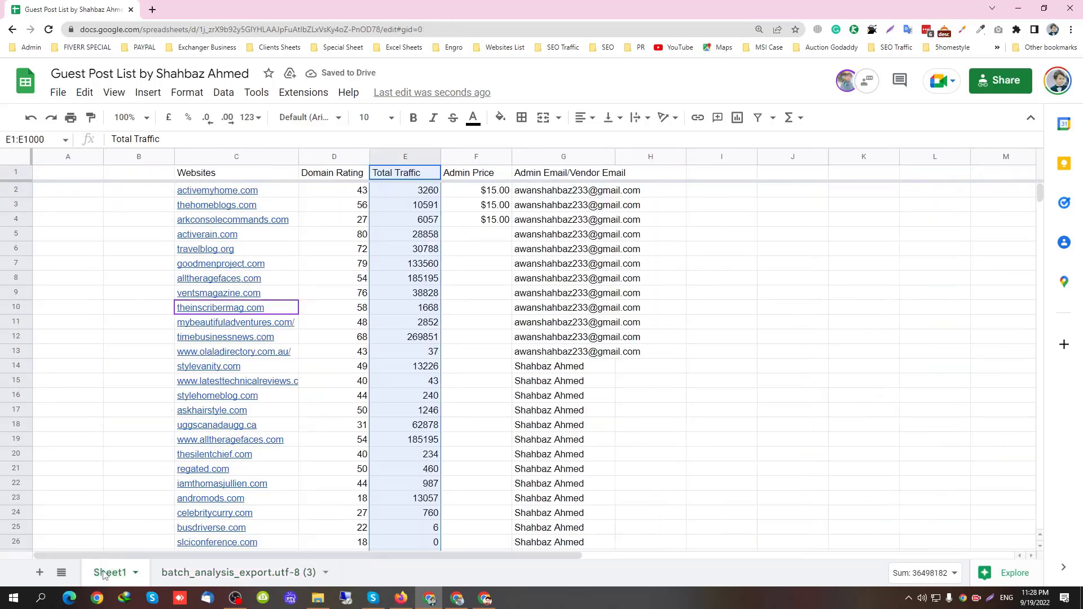
{"action": "left_click", "coordinate": [345, 355]}
{"action": "key", "text": "ctrl+Page_Down"}
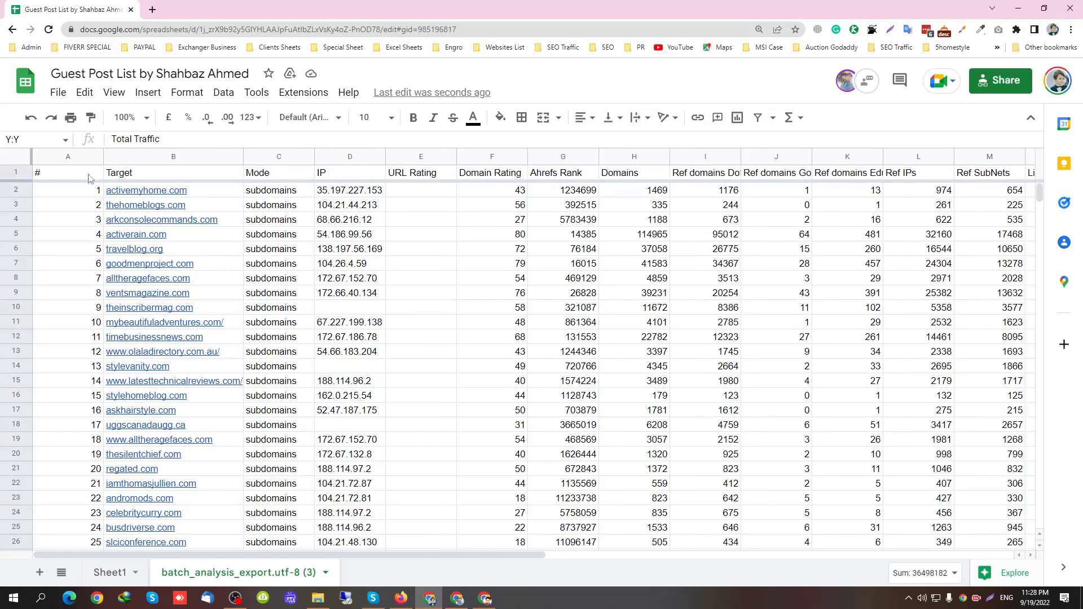
{"action": "left_click", "coordinate": [83, 158]}
{"action": "left_click", "coordinate": [110, 572]}
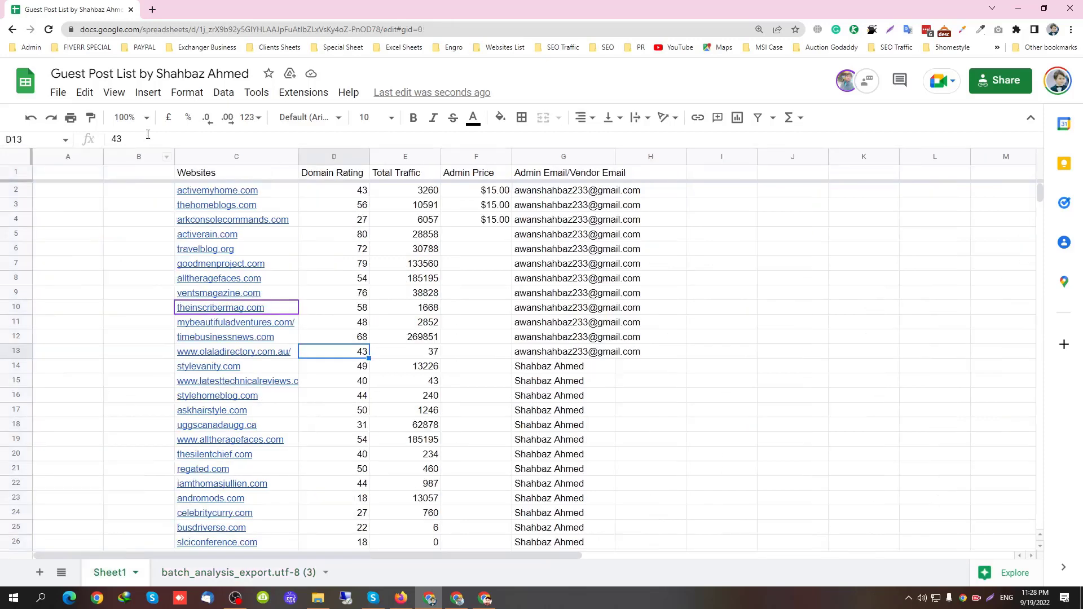
{"action": "left_click", "coordinate": [145, 157]}
{"action": "key", "text": "ctrl+v"}
{"action": "left_click", "coordinate": [128, 278]}
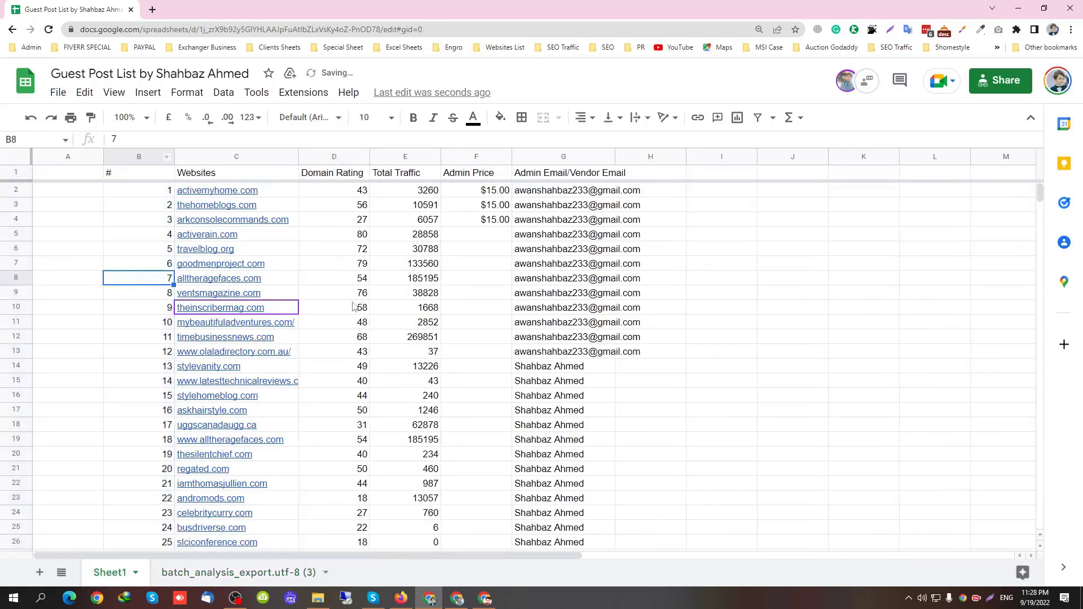
Widen column G and add a 'Category' heading in H1
{"action": "left_click", "coordinate": [365, 277]}
{"action": "left_click", "coordinate": [435, 235]}
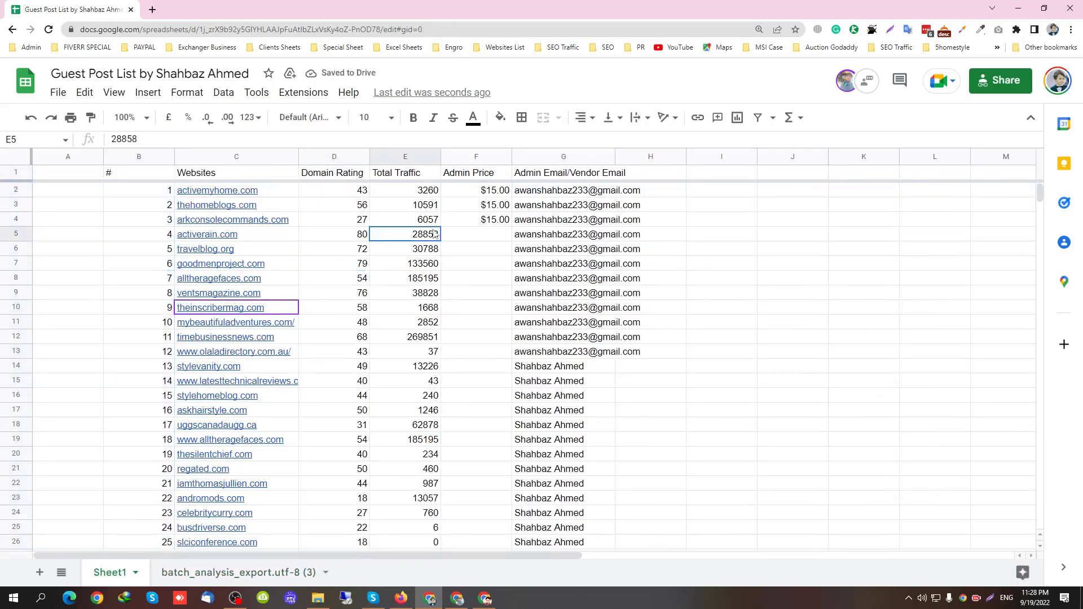
{"action": "left_click", "coordinate": [680, 178]}
{"action": "left_click_drag", "start_coordinate": [620, 156], "coordinate": [651, 157]}
{"action": "type", "text": "Cate"}
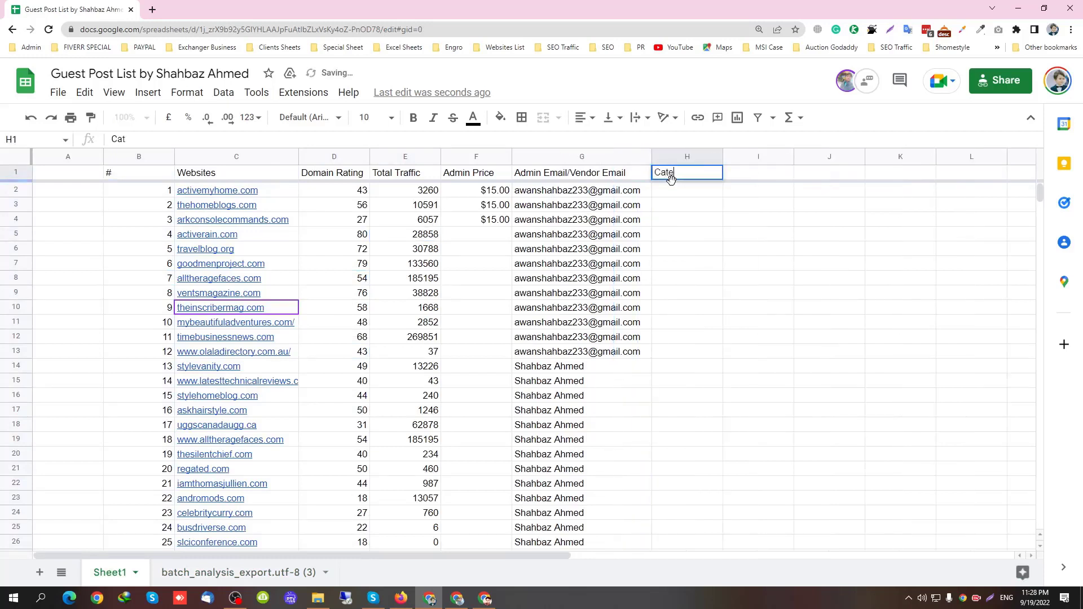
{"action": "type", "text": "gory"}
{"action": "key", "text": "Return"}
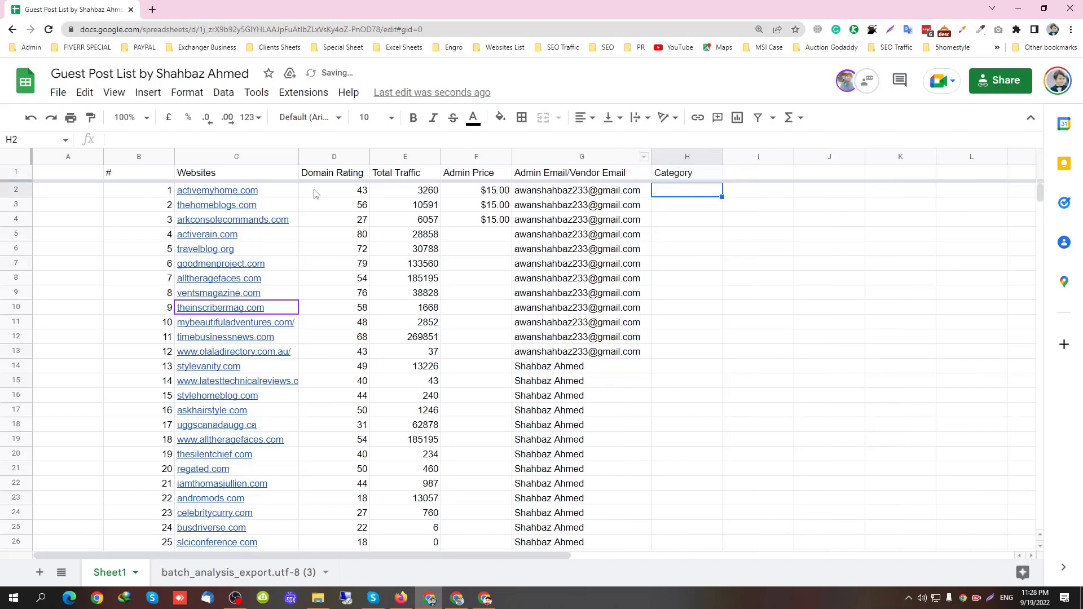
{"action": "left_click", "coordinate": [197, 192]}
{"action": "left_click", "coordinate": [235, 214]}
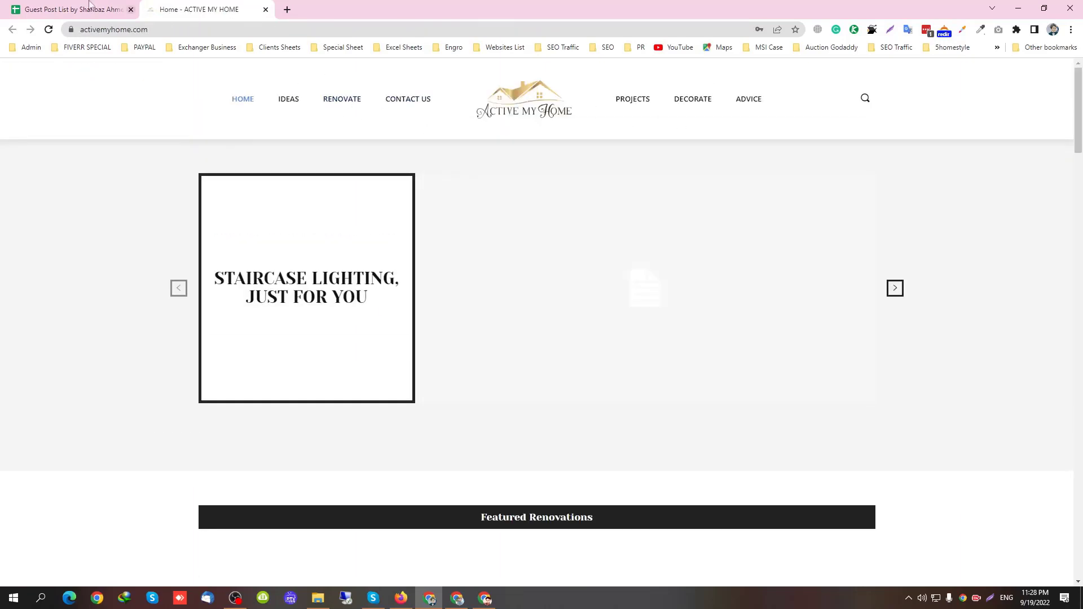
{"action": "key", "text": "ctrl+shift+Tab"}
{"action": "left_click", "coordinate": [678, 192]}
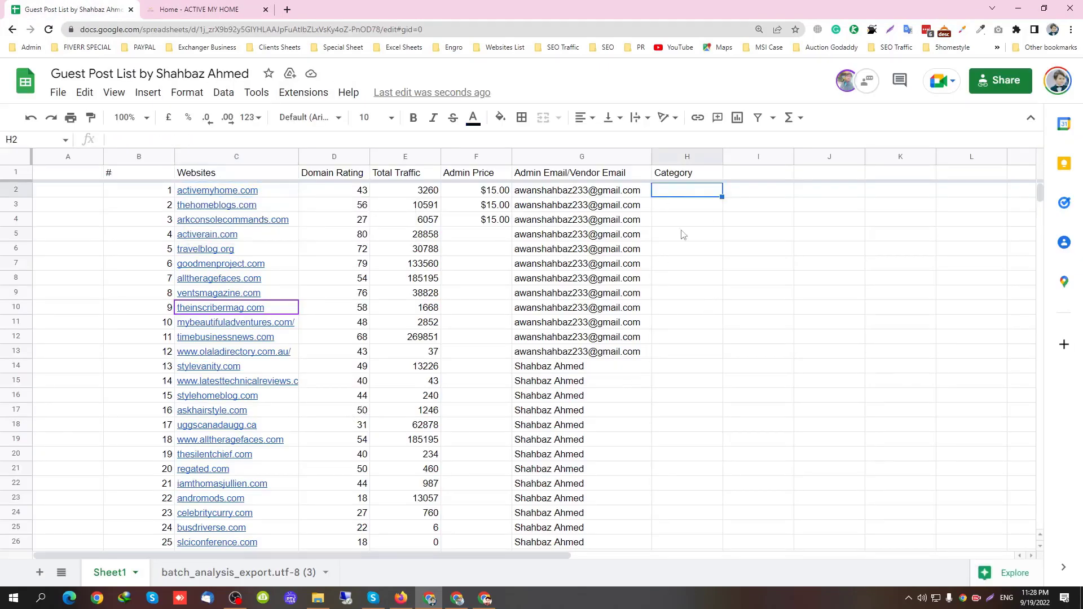
{"action": "left_click", "coordinate": [39, 573]}
Move Sheet2 to the end and list Home, Lifestyle and Travel in A1:A3
{"action": "left_click_drag", "start_coordinate": [172, 574], "coordinate": [297, 578]}
{"action": "type", "text": "Home"}
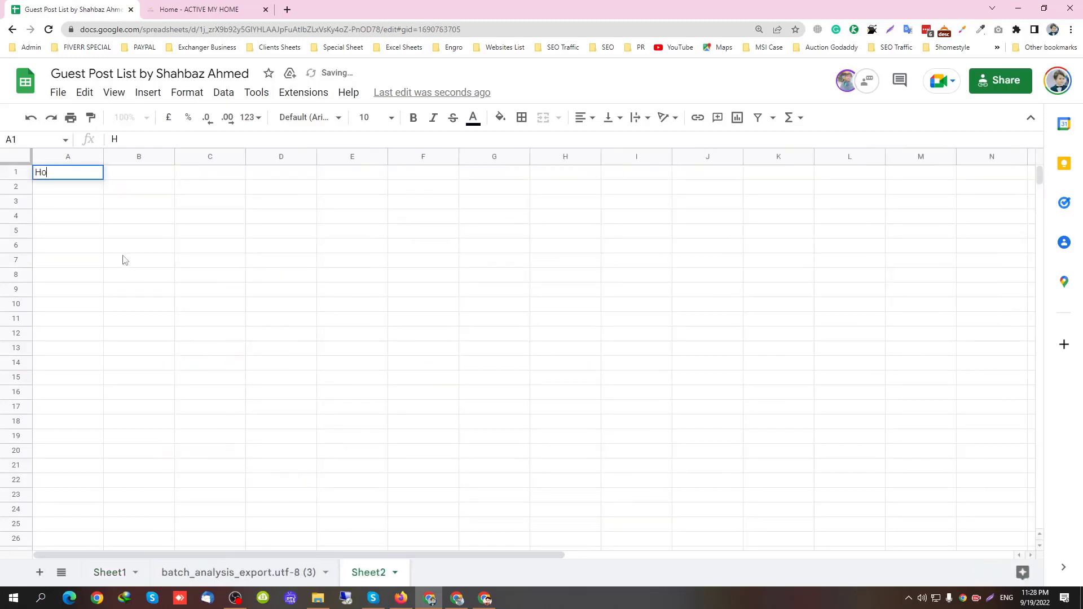
{"action": "key", "text": "Return"}
{"action": "type", "text": "Life"}
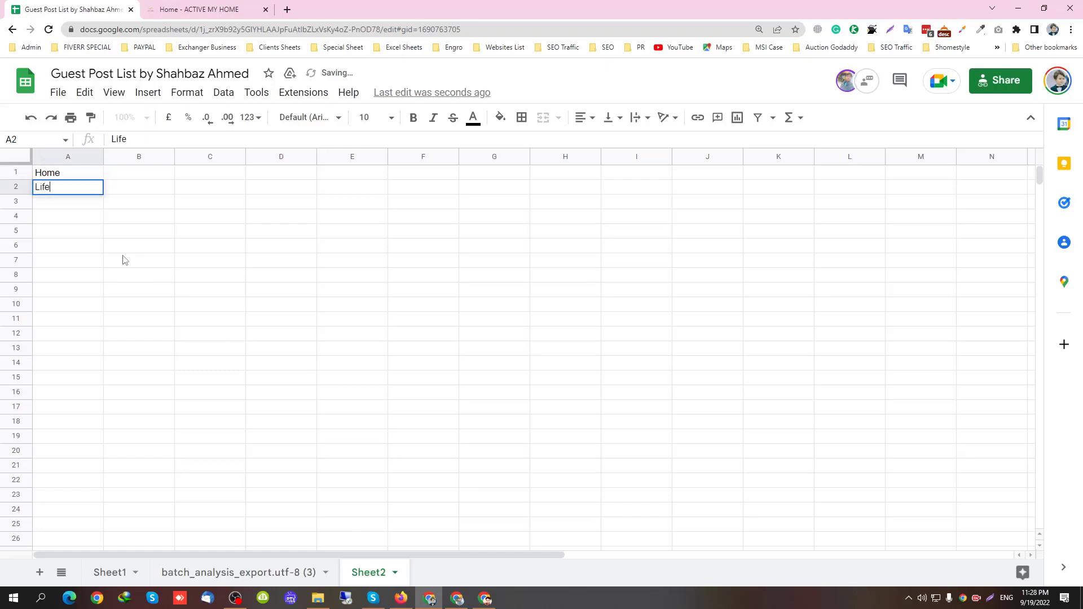
{"action": "type", "text": "style"}
{"action": "key", "text": "Return"}
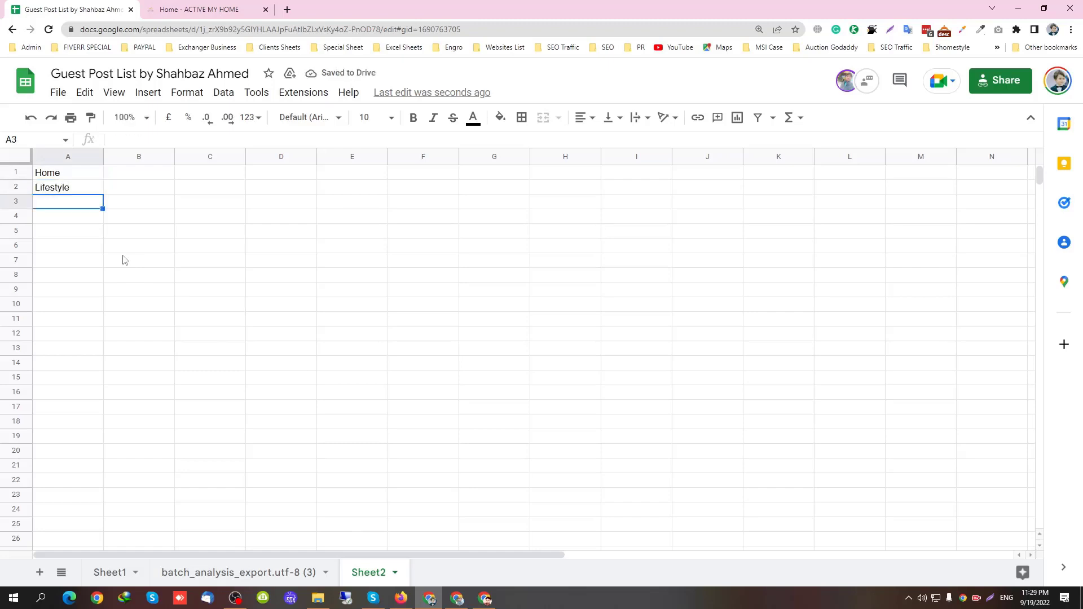
{"action": "type", "text": "Travel"}
{"action": "key", "text": "Return"}
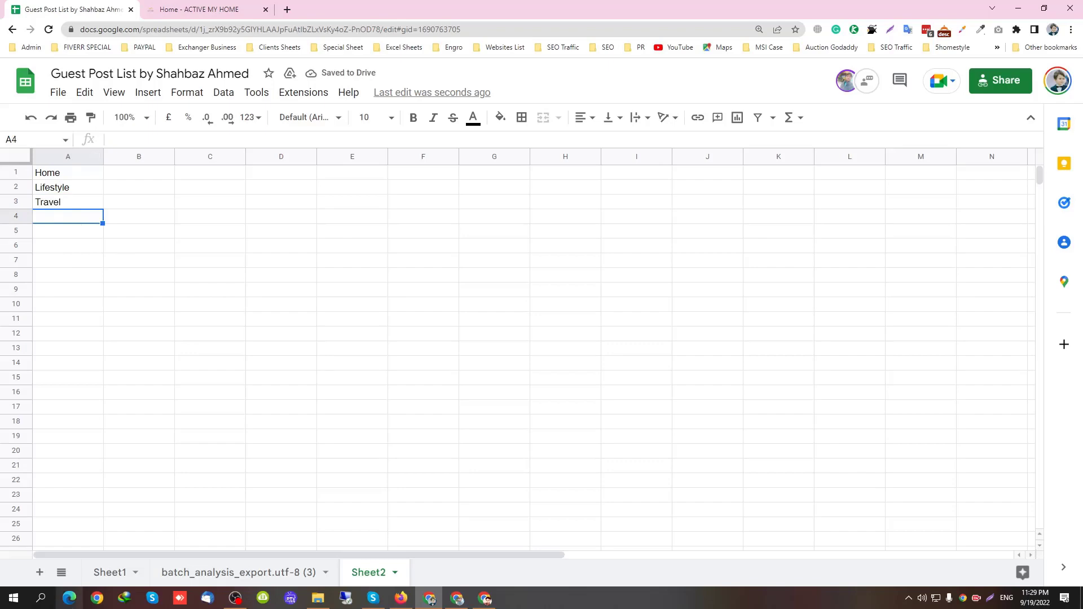
Give H2 a dropdown sourced from Sheet2!A1:A18 and test it
{"action": "left_click", "coordinate": [108, 573]}
{"action": "right_click", "coordinate": [693, 193]}
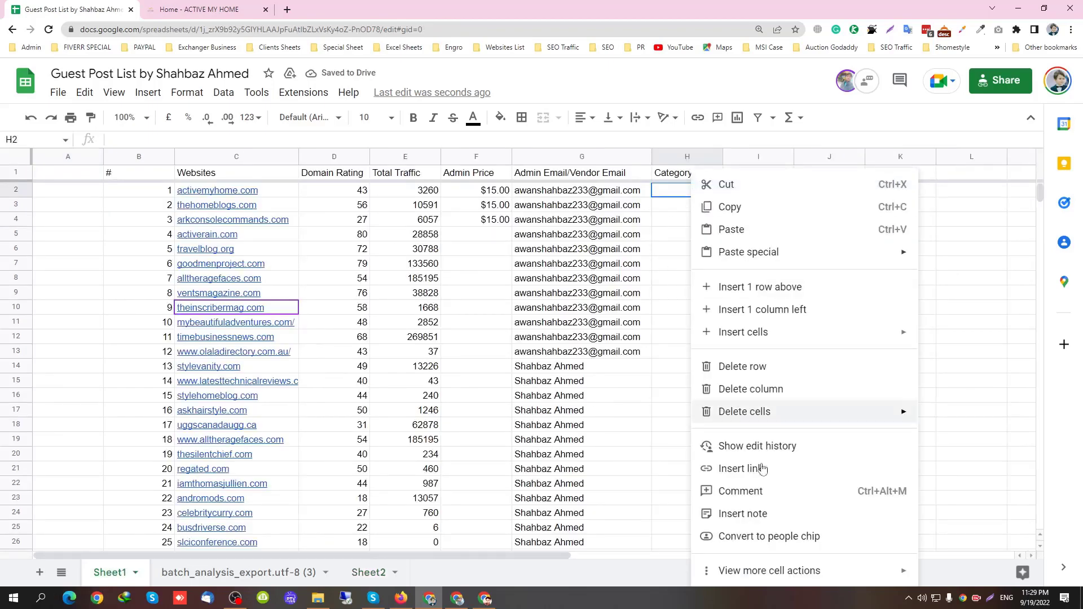
{"action": "mouse_move", "coordinate": [792, 570]}
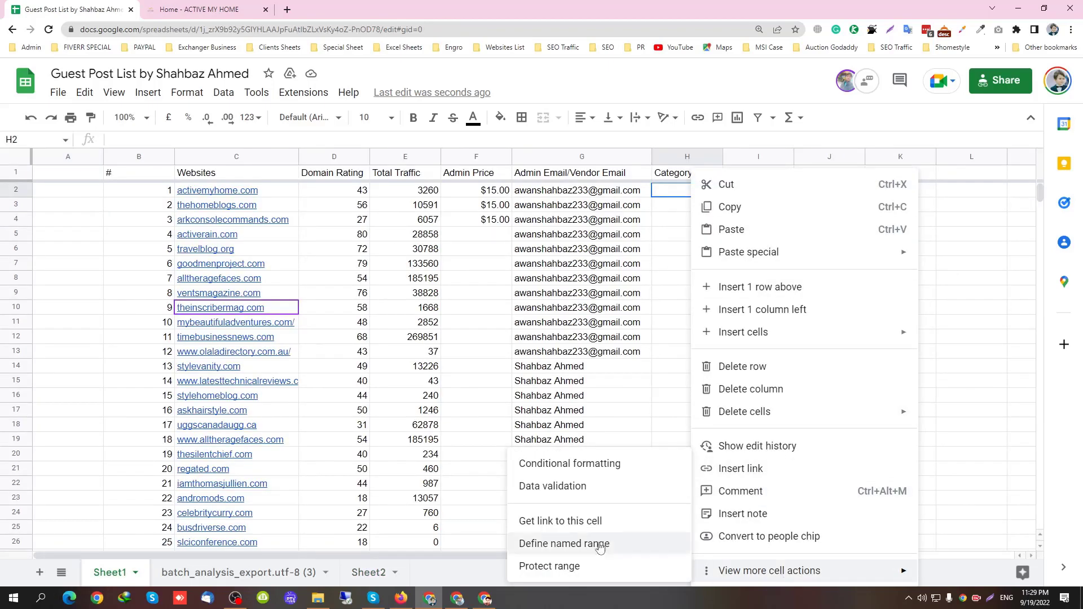
{"action": "left_click", "coordinate": [569, 497]}
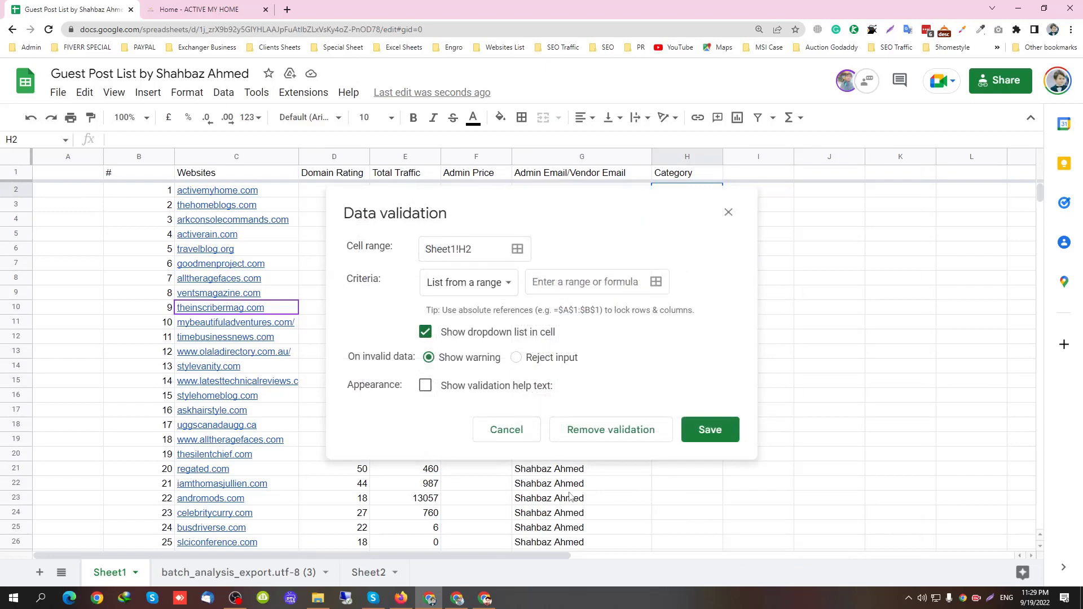
{"action": "left_click", "coordinate": [657, 282]}
{"action": "left_click", "coordinate": [361, 573]}
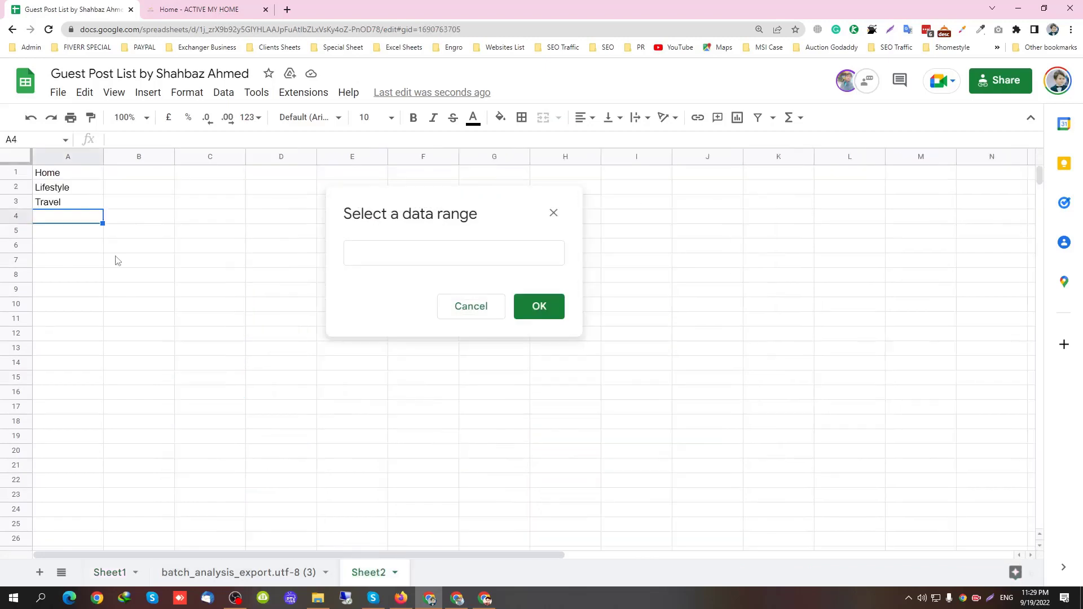
{"action": "left_click_drag", "start_coordinate": [82, 179], "coordinate": [96, 417]}
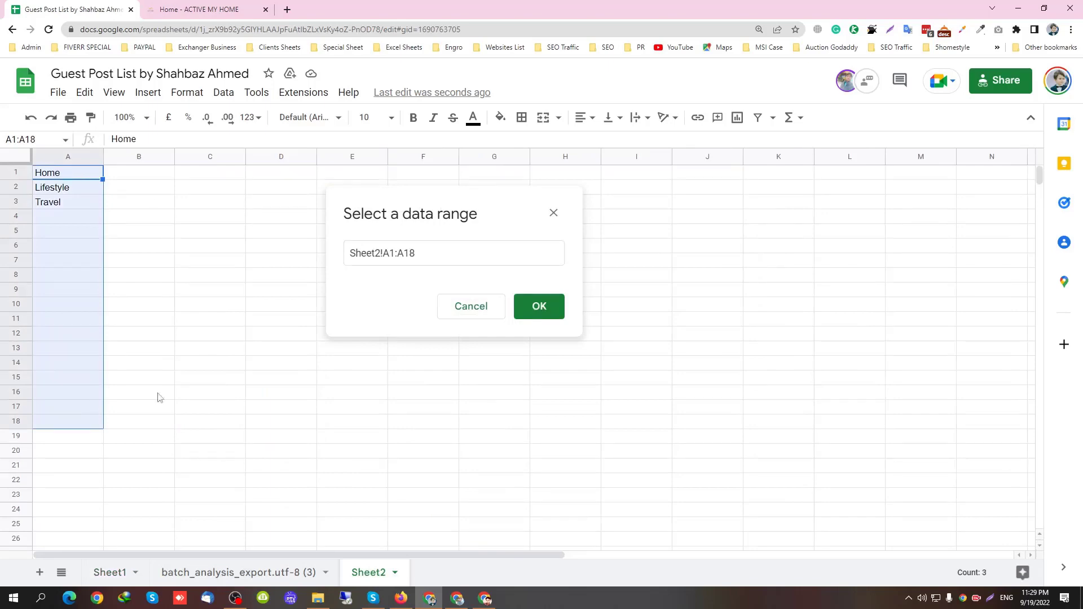
{"action": "left_click", "coordinate": [531, 307]}
{"action": "left_click", "coordinate": [710, 428]}
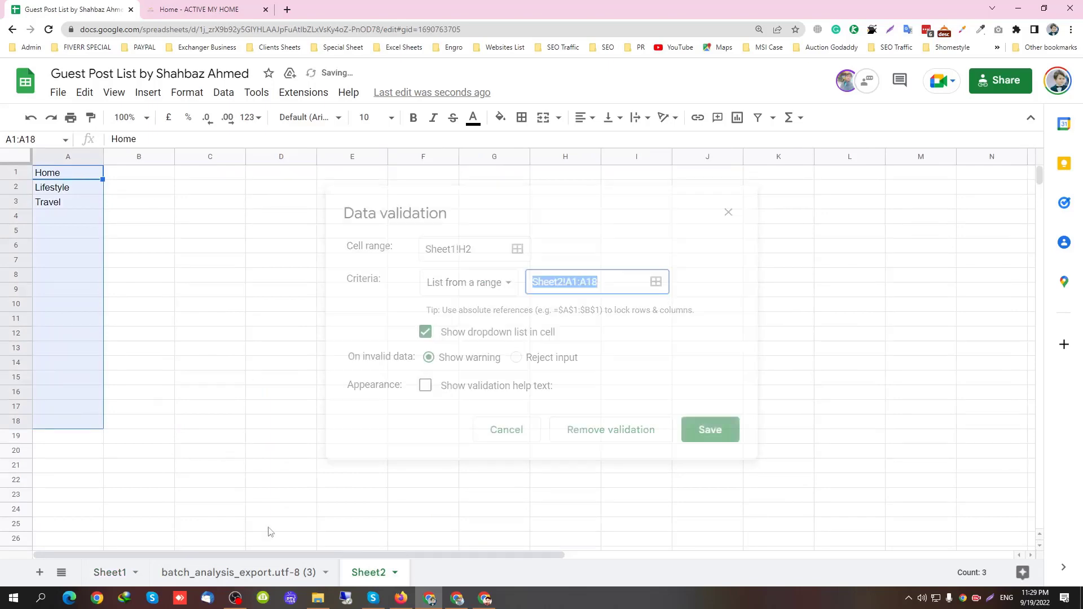
{"action": "left_click", "coordinate": [117, 573]}
{"action": "left_click", "coordinate": [717, 191]}
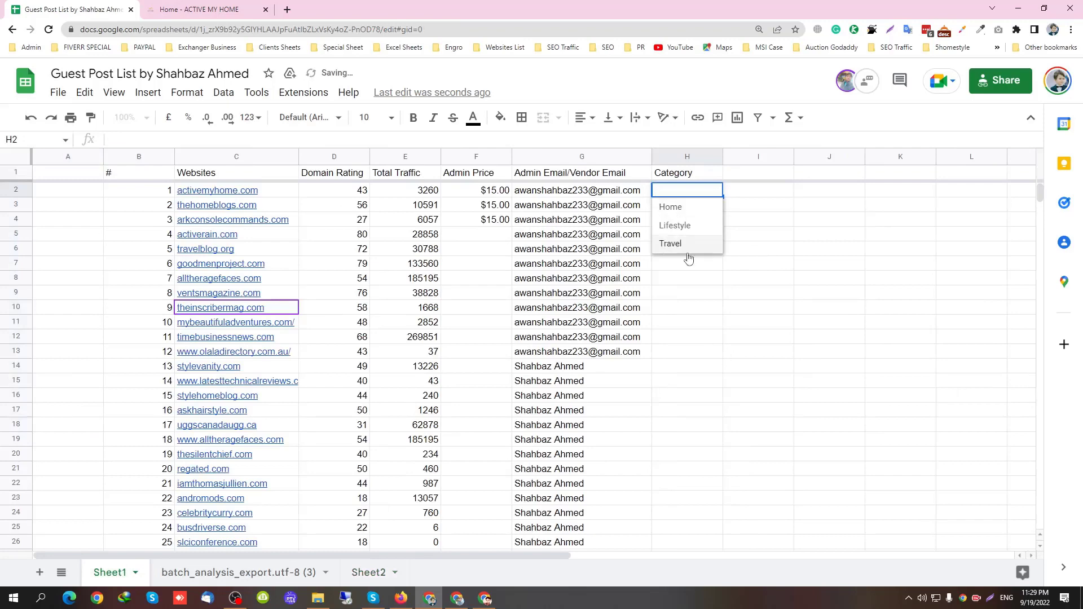
Copy H2's category dropdown down the Category column and clear the stray row 57 entry
{"action": "left_click", "coordinate": [688, 293]}
{"action": "left_click", "coordinate": [700, 190]}
{"action": "left_click_drag", "start_coordinate": [722, 196], "coordinate": [693, 318]}
{"action": "left_click_drag", "start_coordinate": [556, 314], "coordinate": [689, 311]}
{"action": "key", "text": "Delete"}
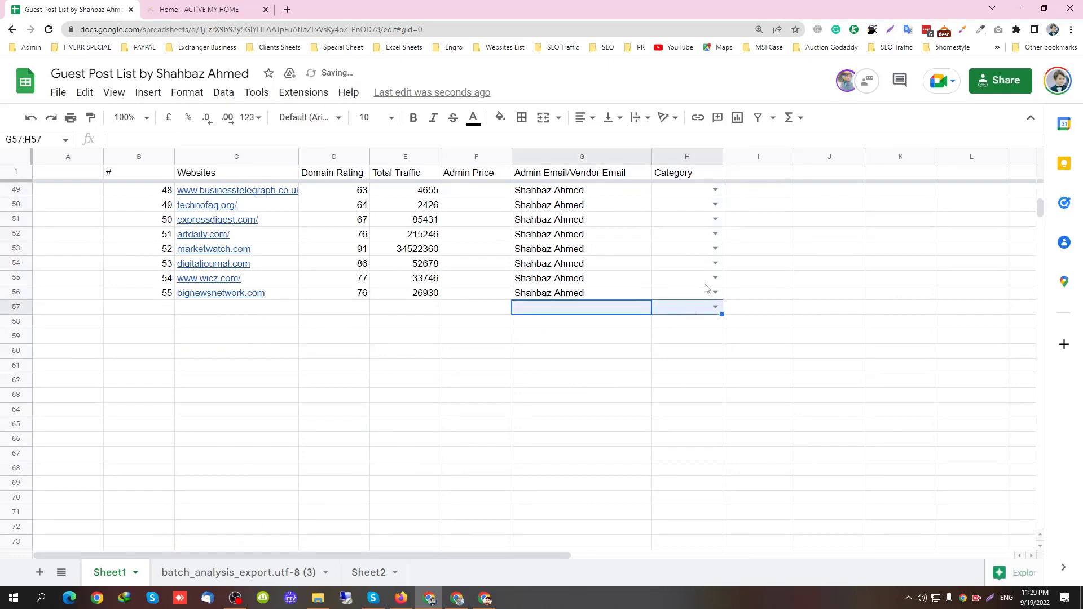
Set the categories of H2 and H3 to Home
{"action": "left_click", "coordinate": [695, 177]}
{"action": "key", "text": "Down"}
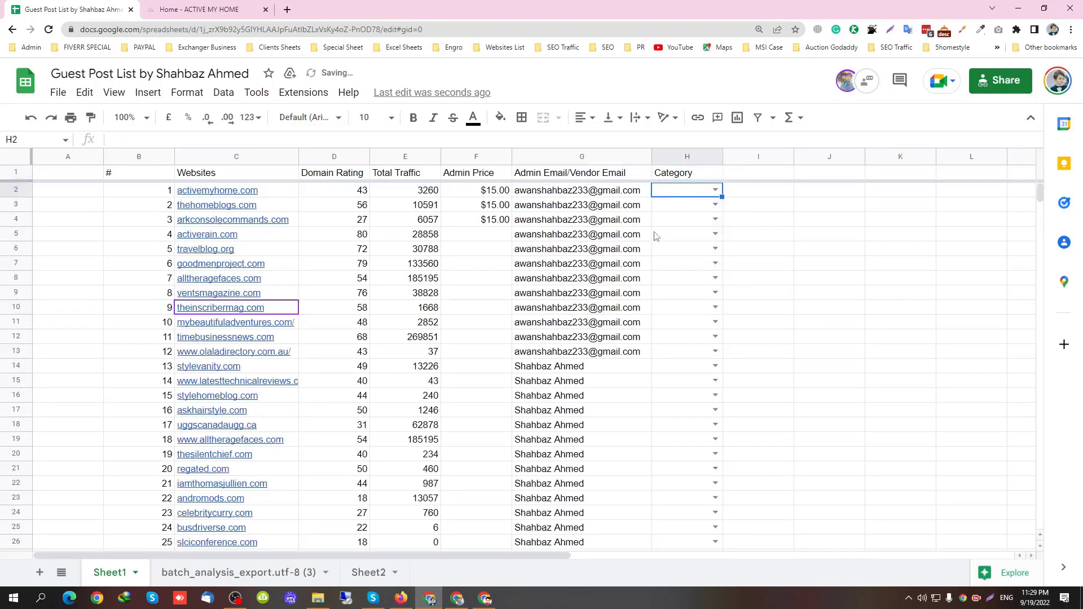
{"action": "left_click", "coordinate": [711, 192]}
{"action": "left_click", "coordinate": [671, 209]}
{"action": "left_click", "coordinate": [714, 205]}
{"action": "left_click", "coordinate": [671, 220]}
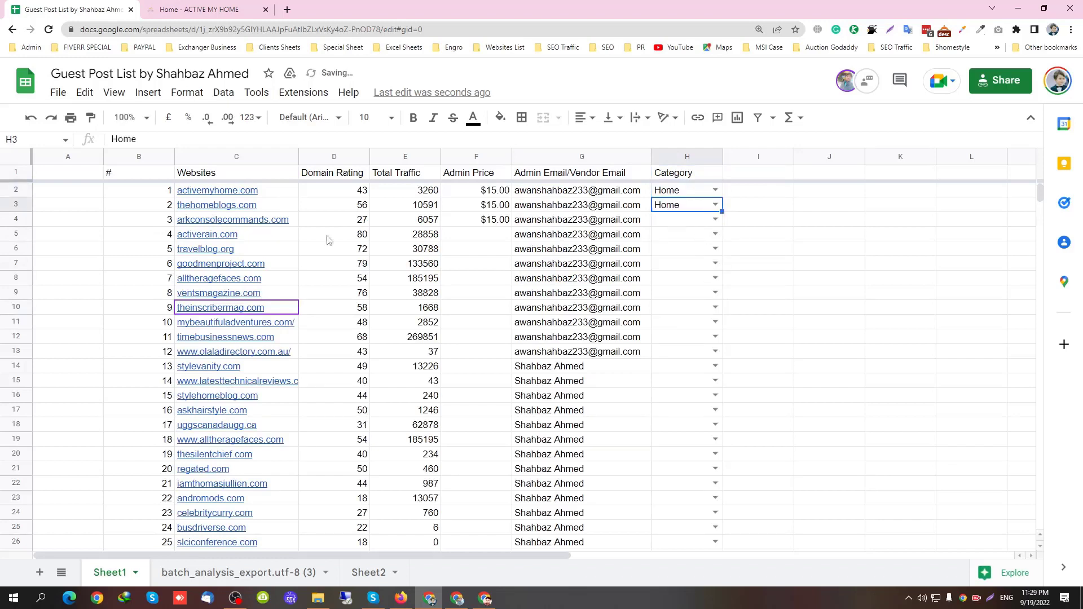
Add 'Game' to the Sheet2 category list in A4 and set H4 to Game
{"action": "left_click", "coordinate": [369, 572]}
{"action": "left_click", "coordinate": [73, 222]}
{"action": "type", "text": "Game"}
{"action": "key", "text": "Return"}
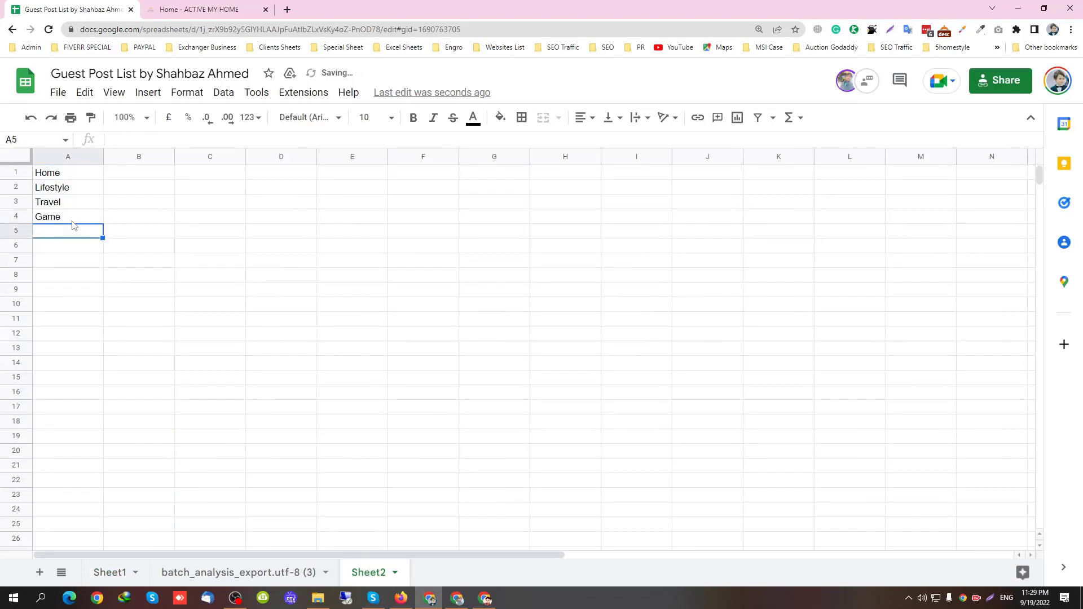
{"action": "left_click", "coordinate": [116, 574]}
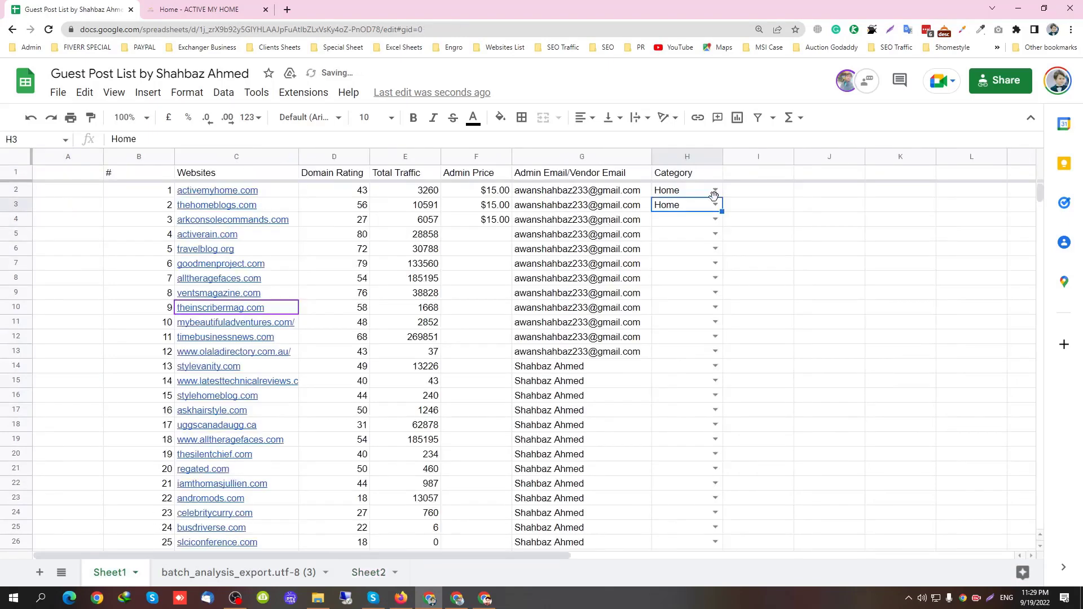
{"action": "left_click", "coordinate": [715, 219]}
{"action": "left_click", "coordinate": [669, 292]}
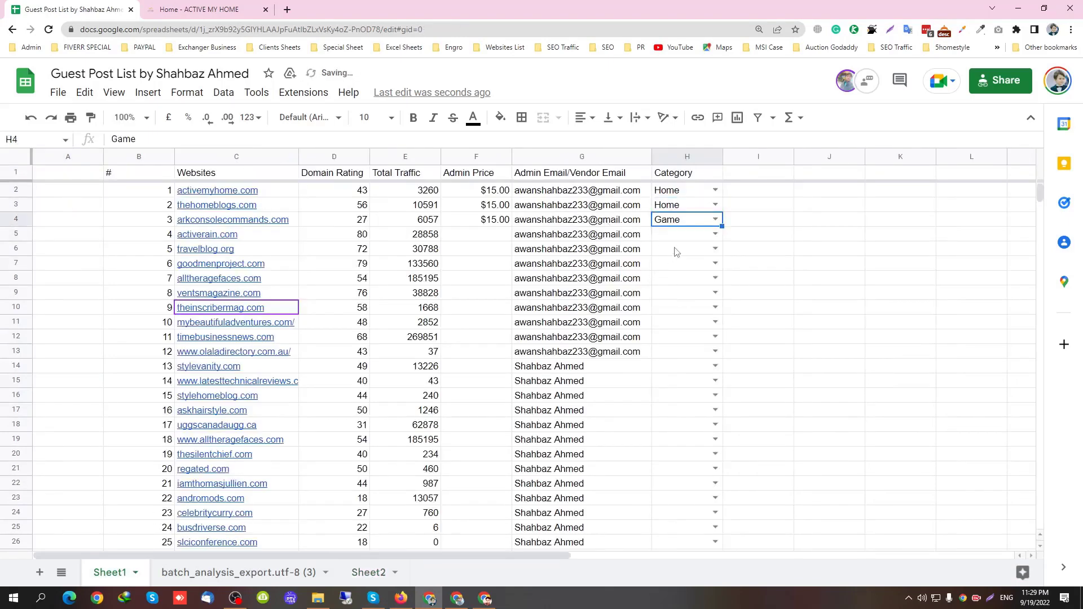
Set H5 to Home, H6 to Travel and H7 to Lifestyle
{"action": "left_click", "coordinate": [715, 234]}
{"action": "left_click", "coordinate": [698, 263]}
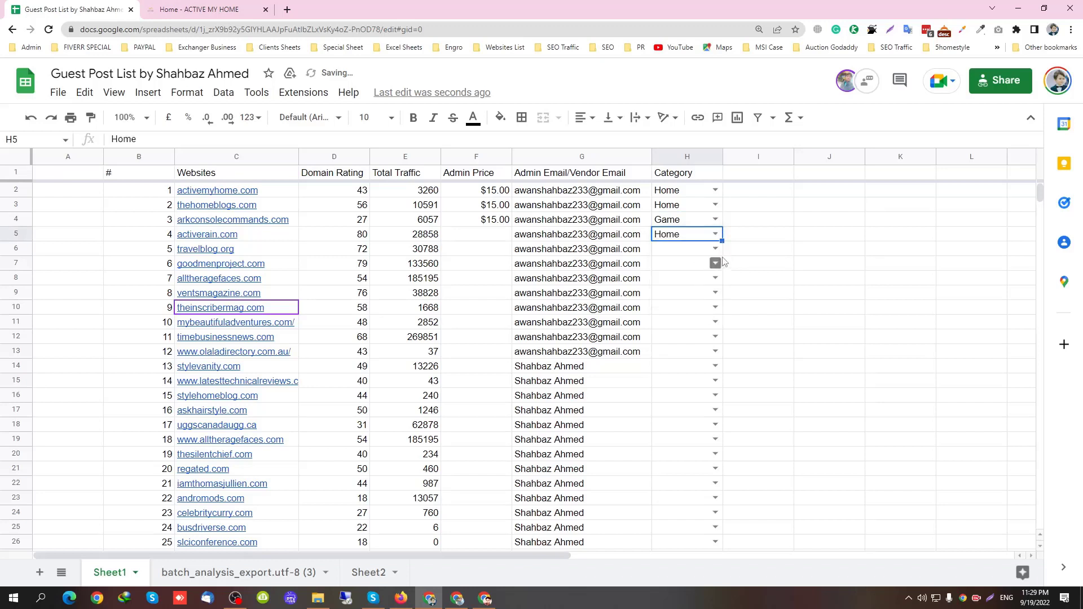
{"action": "left_click", "coordinate": [715, 249]}
{"action": "left_click", "coordinate": [692, 299]}
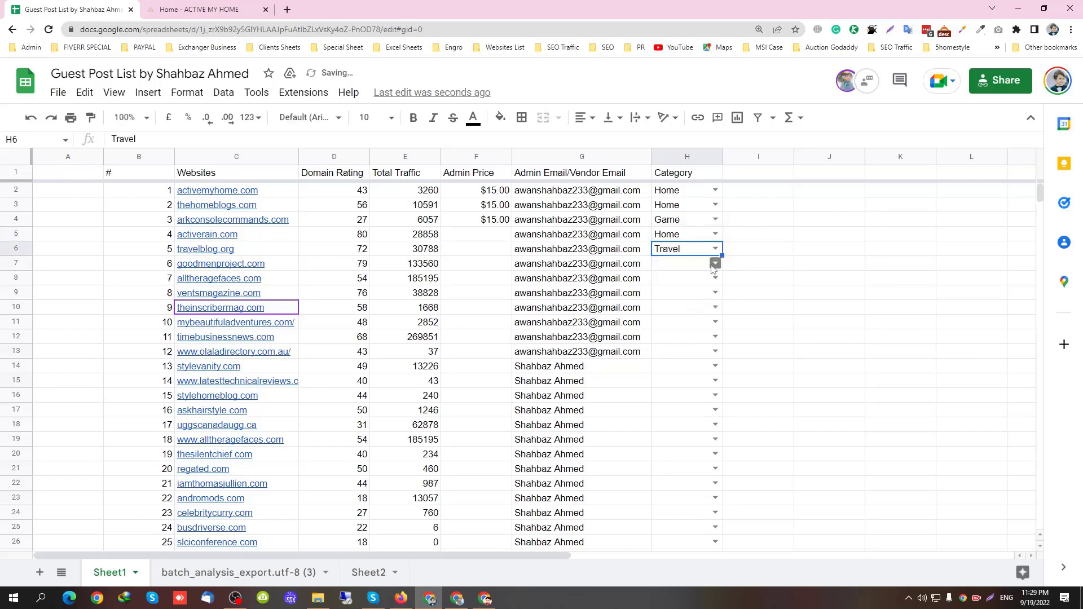
{"action": "left_click", "coordinate": [715, 263]}
{"action": "left_click", "coordinate": [714, 297]}
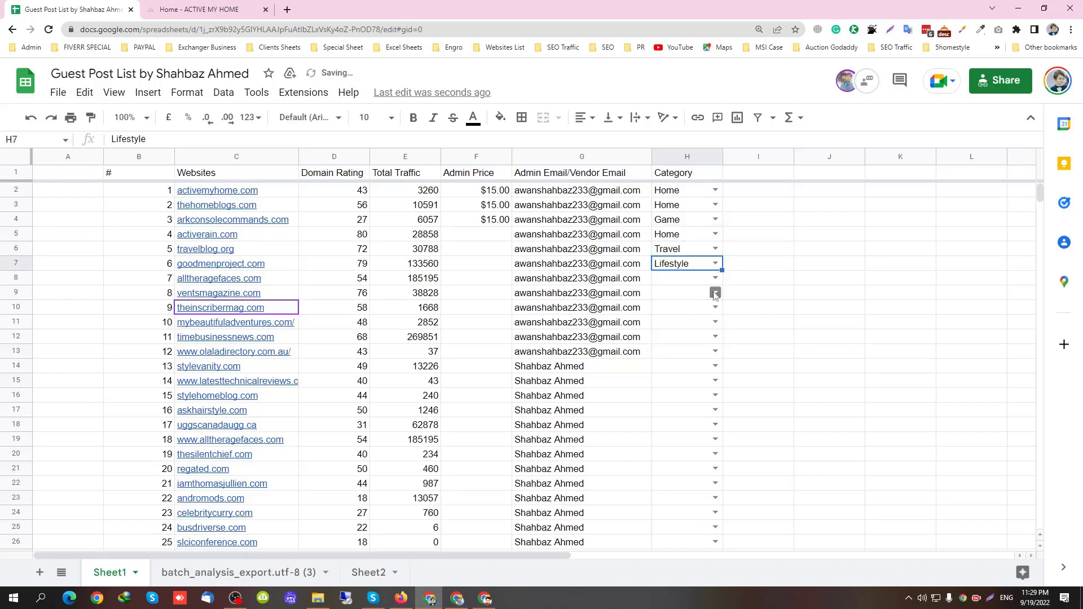
Add 'General' to the Sheet2 category list and set H8 to General
{"action": "left_click", "coordinate": [715, 278]}
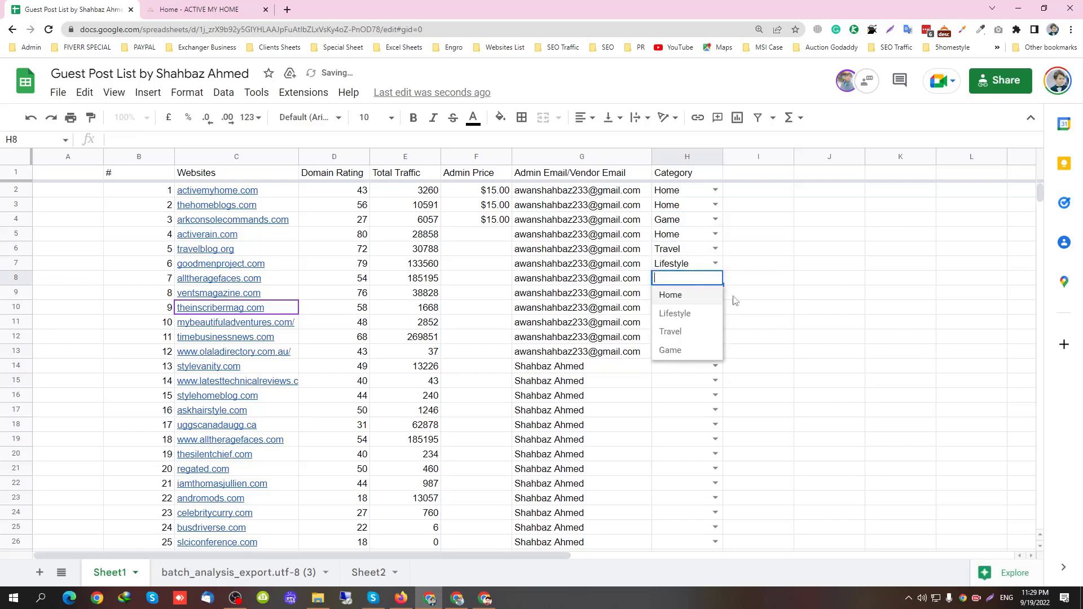
{"action": "left_click", "coordinate": [368, 572]}
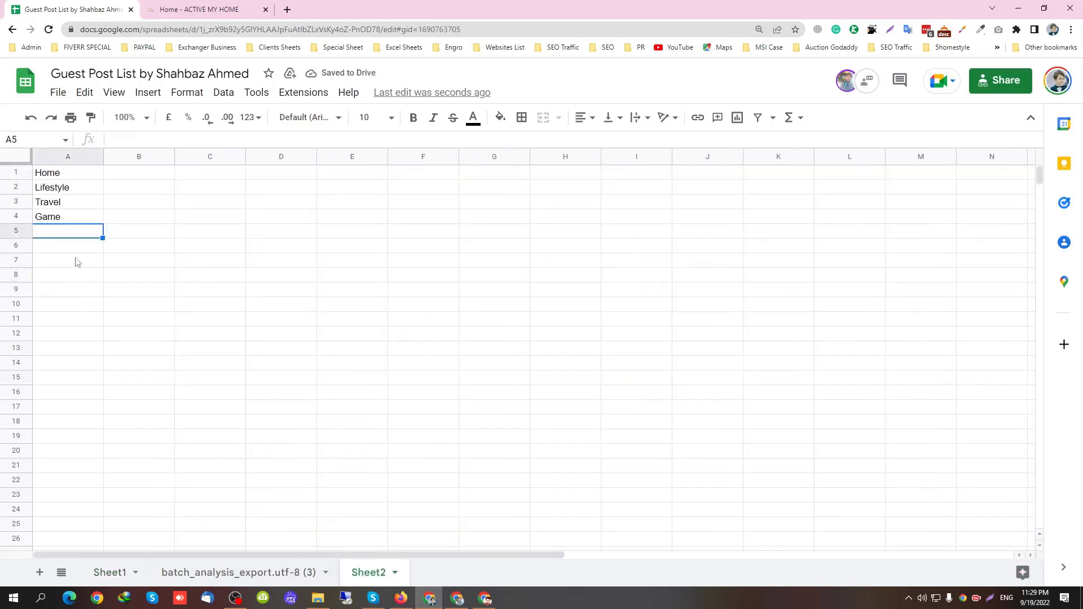
{"action": "type", "text": "General"}
{"action": "key", "text": "Return"}
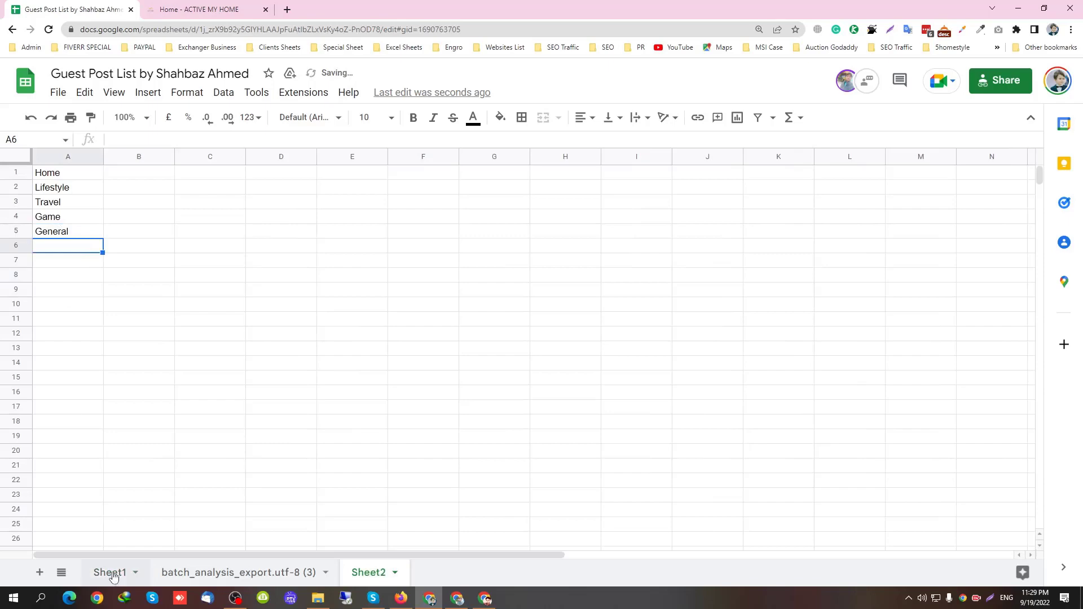
{"action": "left_click", "coordinate": [109, 572]}
{"action": "left_click", "coordinate": [715, 278]}
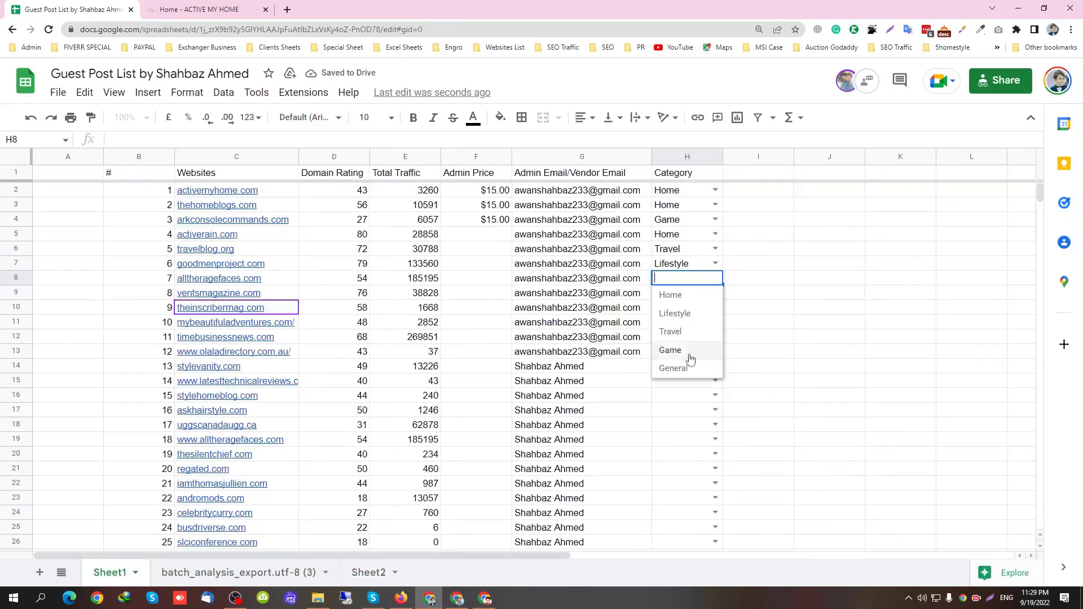
{"action": "left_click", "coordinate": [691, 369]}
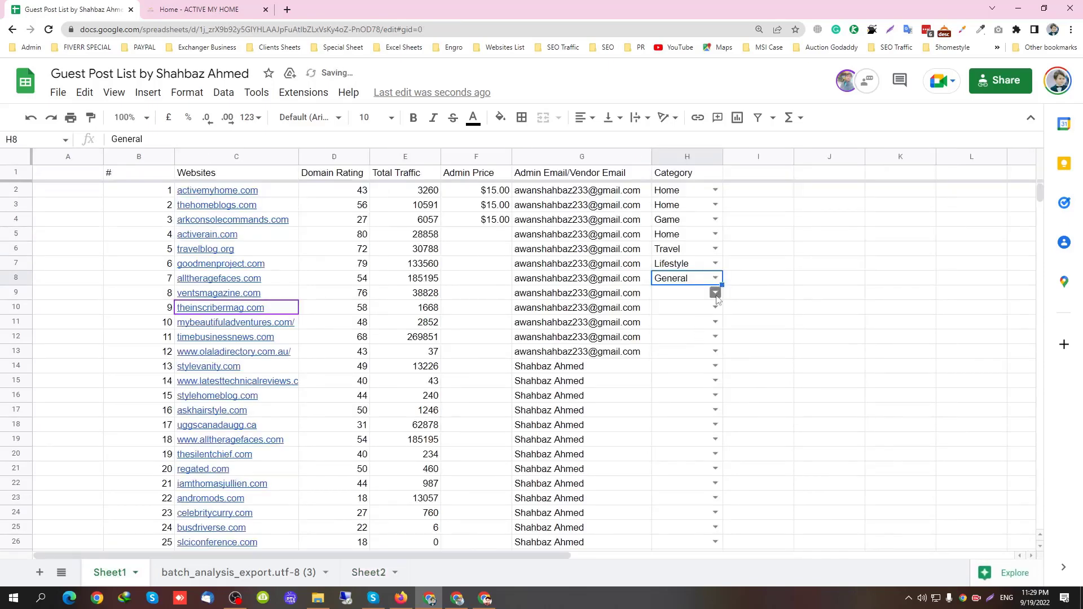
Set H9 to Lifestyle and move the Category column beside Websites
{"action": "left_click", "coordinate": [715, 292]}
{"action": "left_click", "coordinate": [705, 329]}
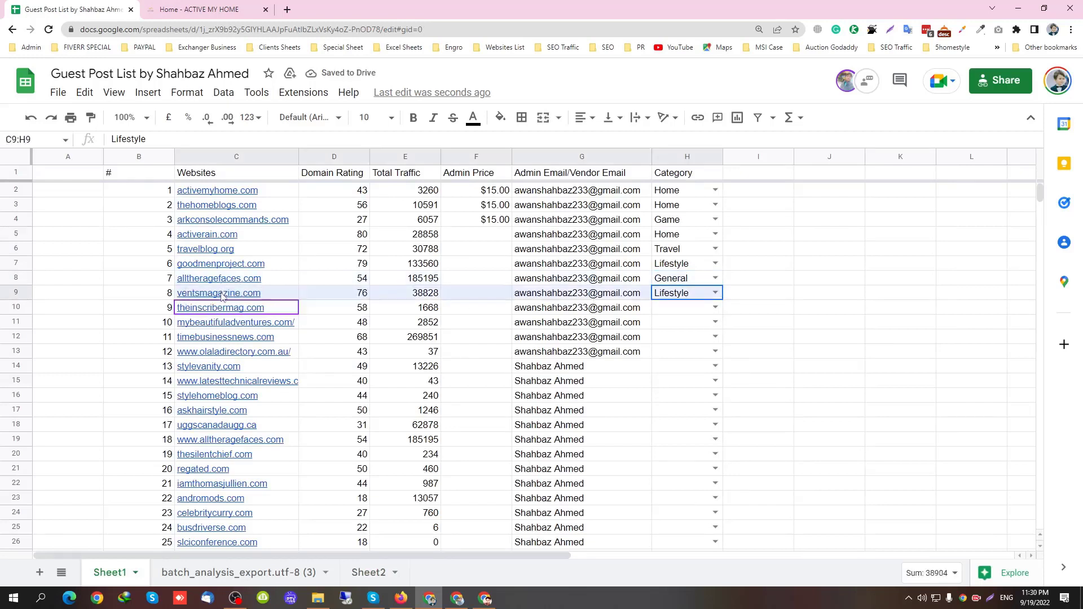
{"action": "key", "text": "Left"}
{"action": "key", "text": "Left"}
{"action": "key", "text": "Left"}
{"action": "left_click_drag", "start_coordinate": [671, 152], "coordinate": [296, 283]}
Set categories for rows 10–15: Lifestyle, Lifestyle, General, General, Lifestyle, General
{"action": "left_click", "coordinate": [347, 311]}
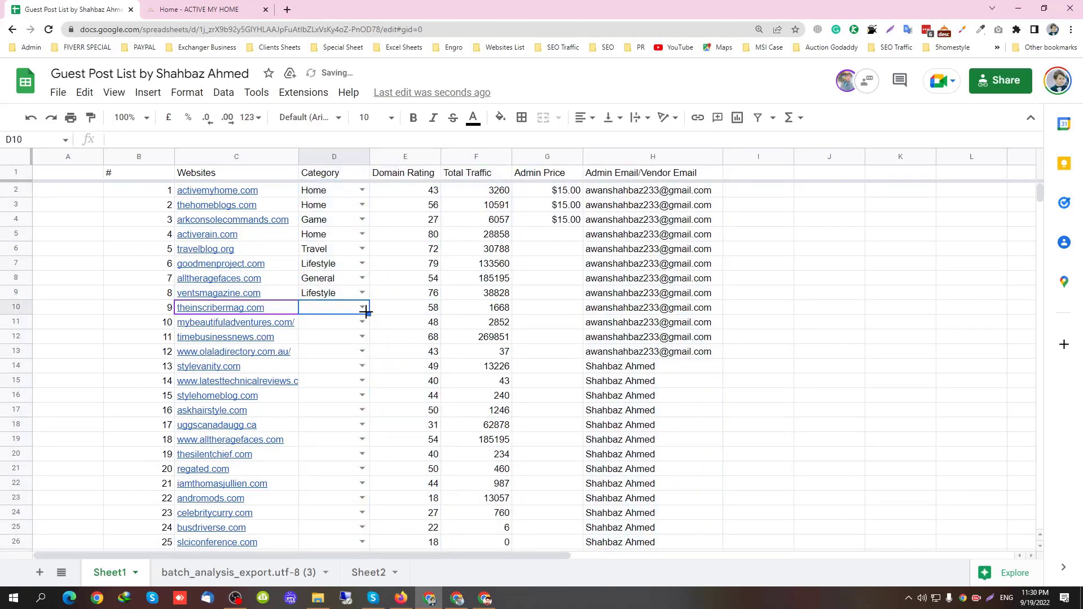
{"action": "left_click", "coordinate": [362, 307]}
{"action": "left_click", "coordinate": [340, 341]}
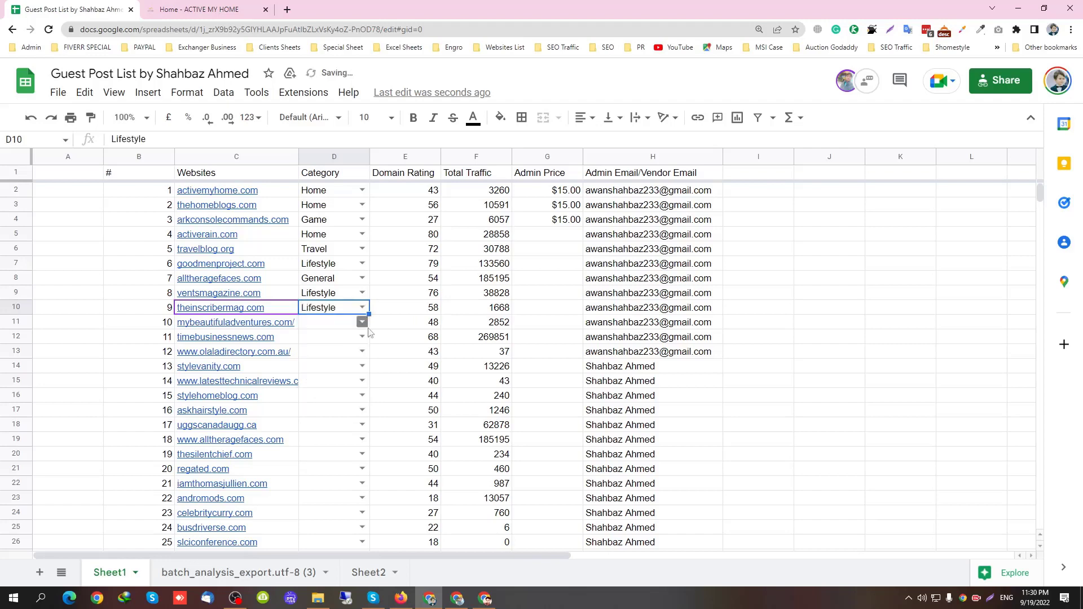
{"action": "left_click", "coordinate": [362, 322]}
{"action": "left_click", "coordinate": [338, 354]}
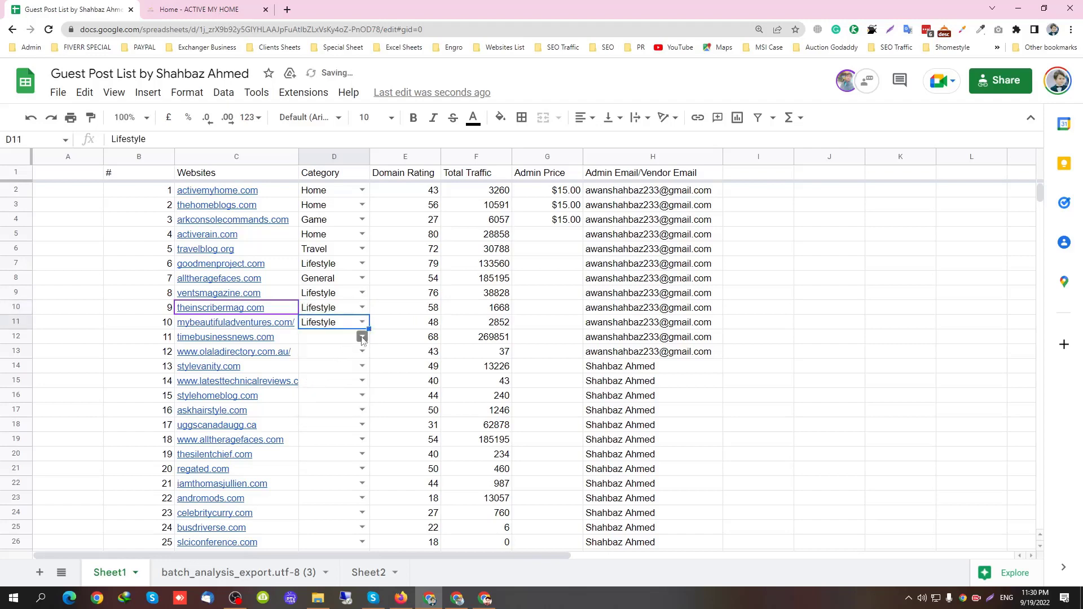
{"action": "left_click", "coordinate": [362, 337]}
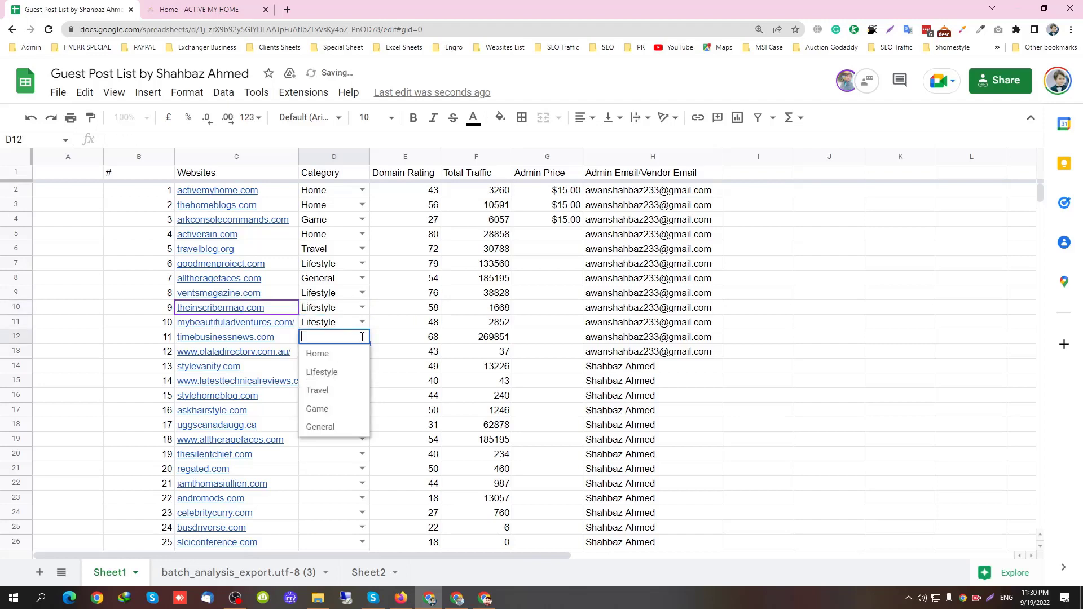
{"action": "left_click", "coordinate": [332, 427]}
{"action": "left_click", "coordinate": [364, 352]}
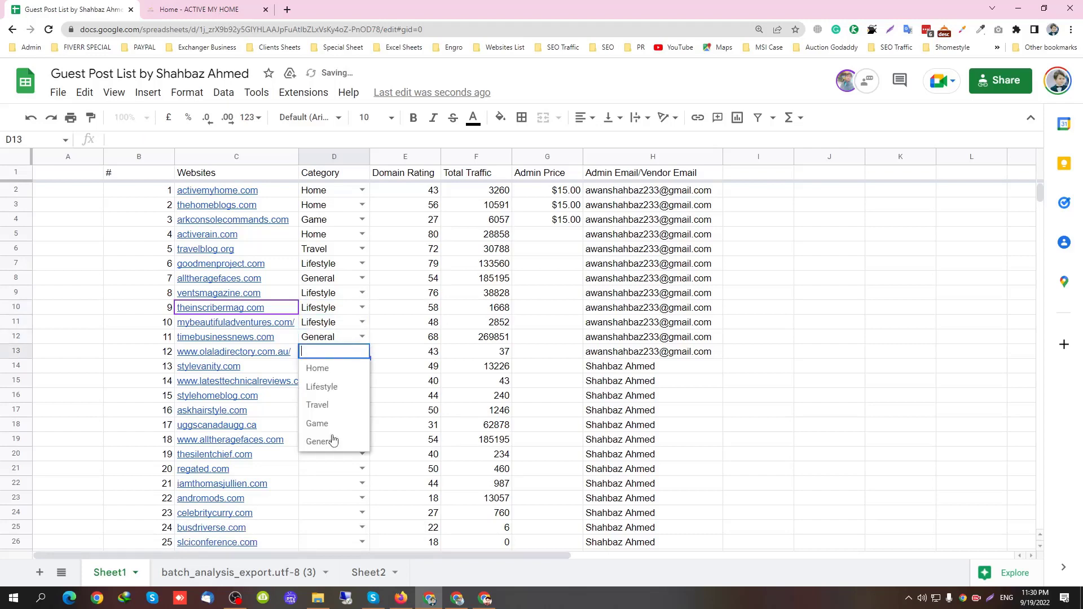
{"action": "left_click", "coordinate": [332, 441]}
{"action": "left_click", "coordinate": [362, 366]}
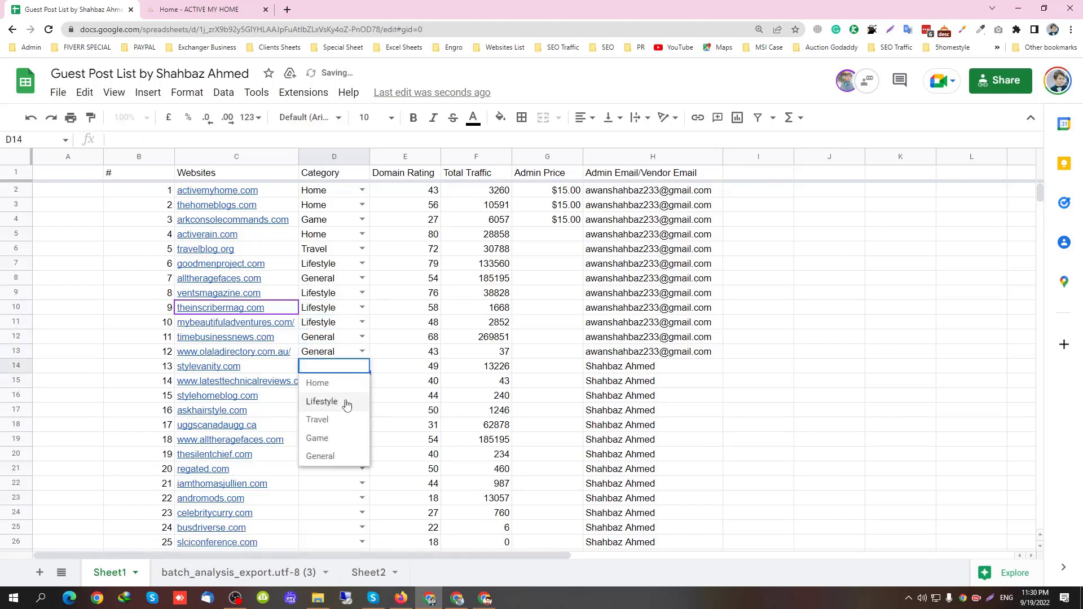
{"action": "left_click", "coordinate": [344, 402]}
{"action": "left_click", "coordinate": [362, 380]}
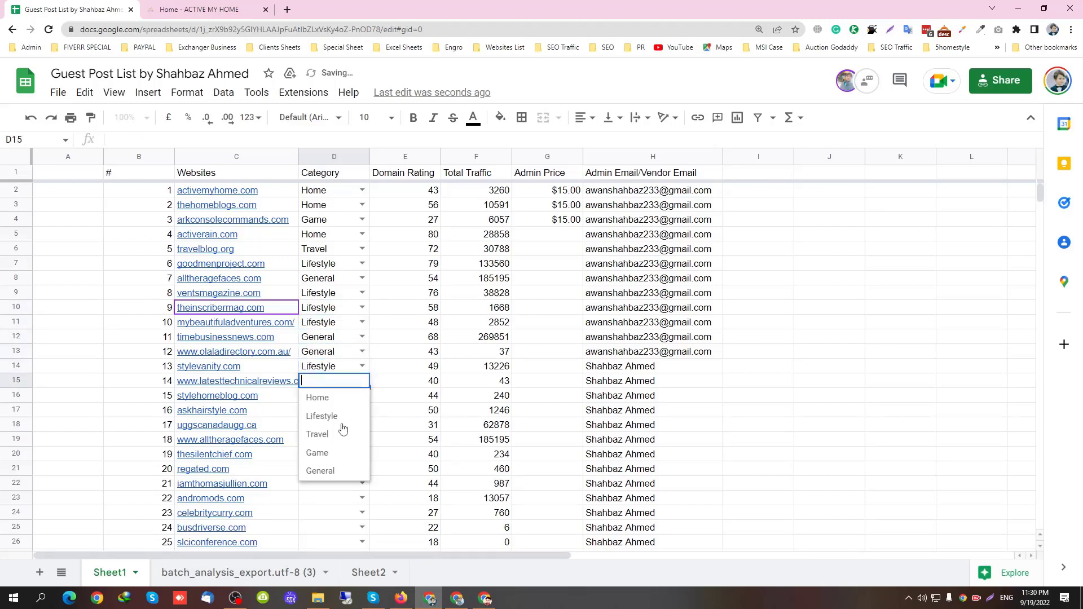
{"action": "left_click", "coordinate": [341, 469]}
Set row 16's category to Home and rows 17–20 to Lifestyle
{"action": "left_click", "coordinate": [362, 396]}
{"action": "left_click", "coordinate": [346, 417]}
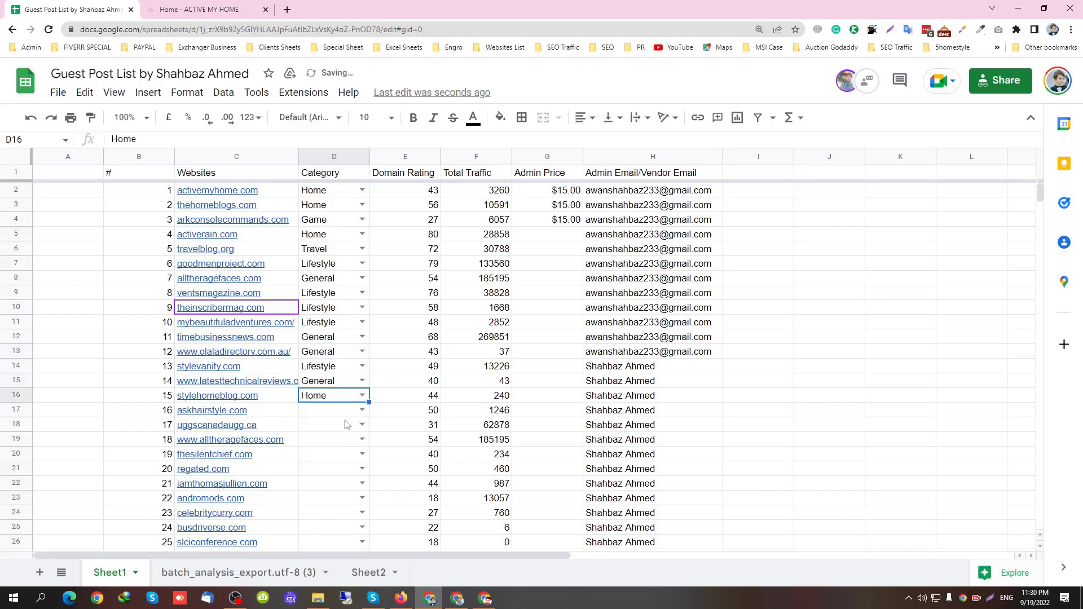
{"action": "left_click", "coordinate": [362, 410]}
{"action": "left_click", "coordinate": [335, 447]}
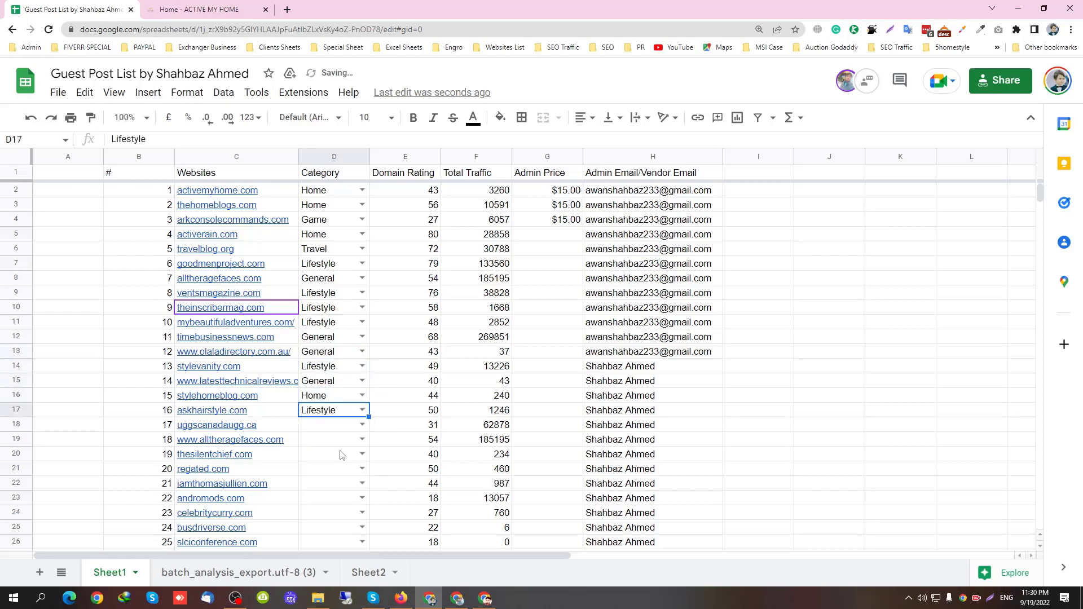
{"action": "left_click", "coordinate": [361, 424]}
{"action": "left_click", "coordinate": [351, 459]}
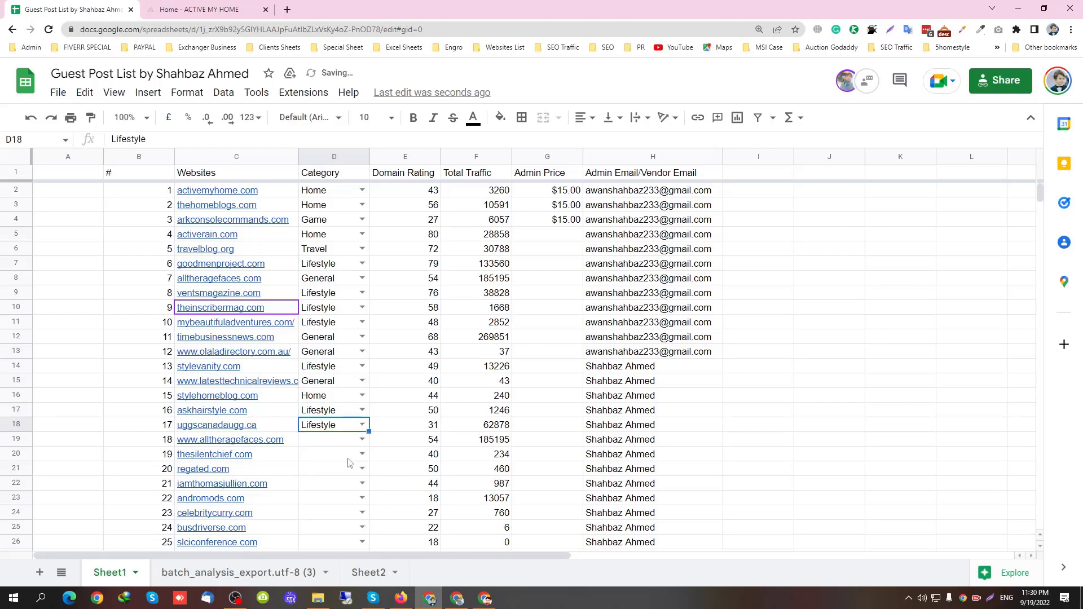
{"action": "left_click", "coordinate": [362, 439]}
{"action": "left_click", "coordinate": [349, 469]}
{"action": "scroll", "coordinate": [350, 451], "scroll_direction": "down", "scroll_amount": 1}
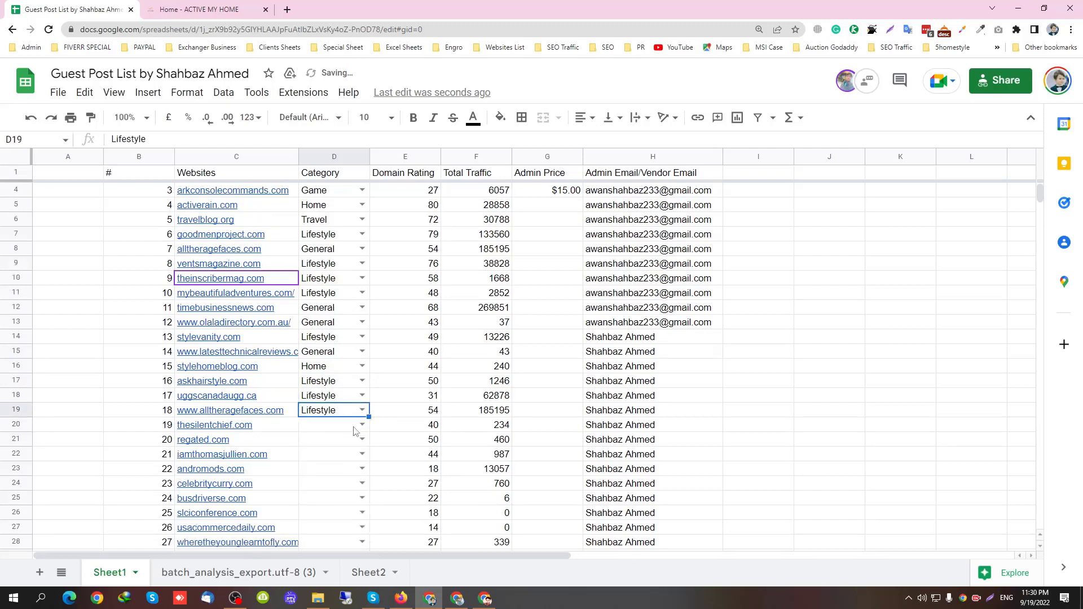
{"action": "left_click", "coordinate": [362, 424]}
{"action": "left_click", "coordinate": [331, 460]}
Move the Category column back after Admin Email into column H
{"action": "scroll", "coordinate": [352, 370], "scroll_direction": "down", "scroll_amount": 3}
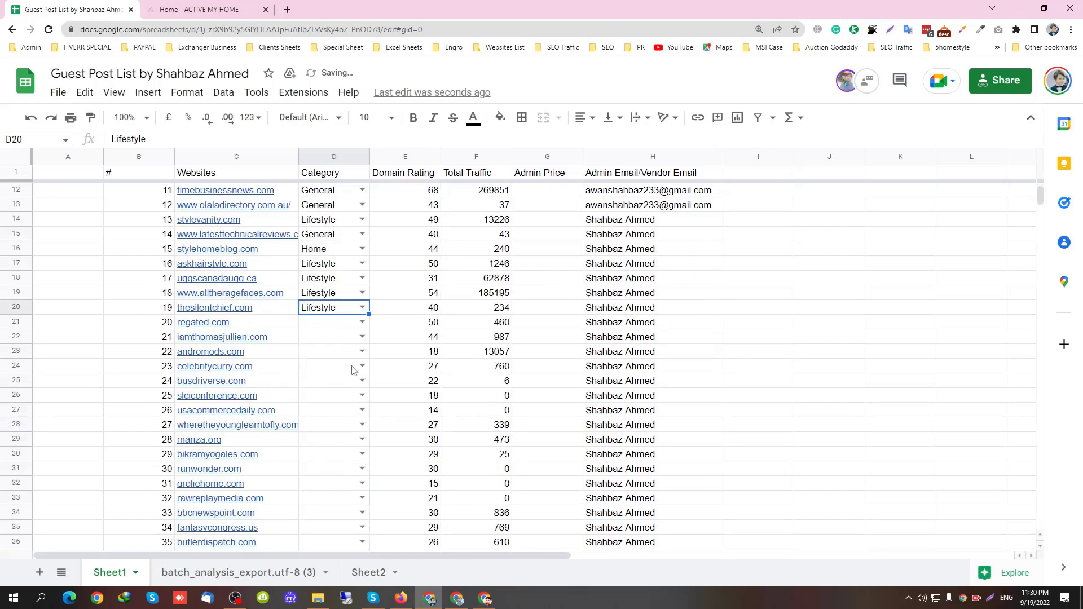
{"action": "left_click_drag", "start_coordinate": [279, 327], "coordinate": [282, 483]}
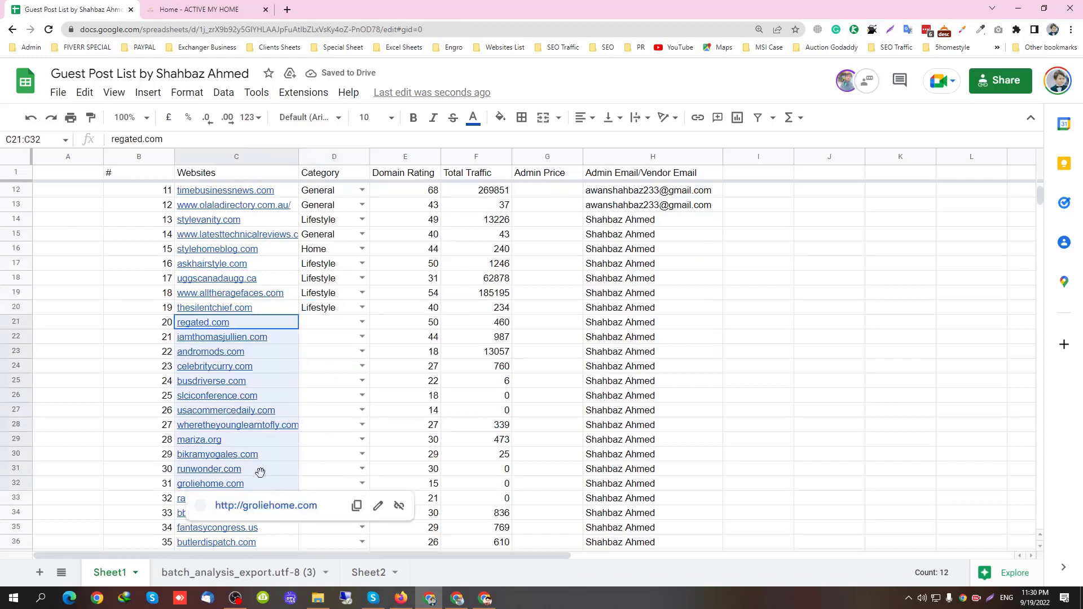
{"action": "left_click", "coordinate": [353, 355]}
{"action": "left_click_drag", "start_coordinate": [334, 157], "coordinate": [652, 157]}
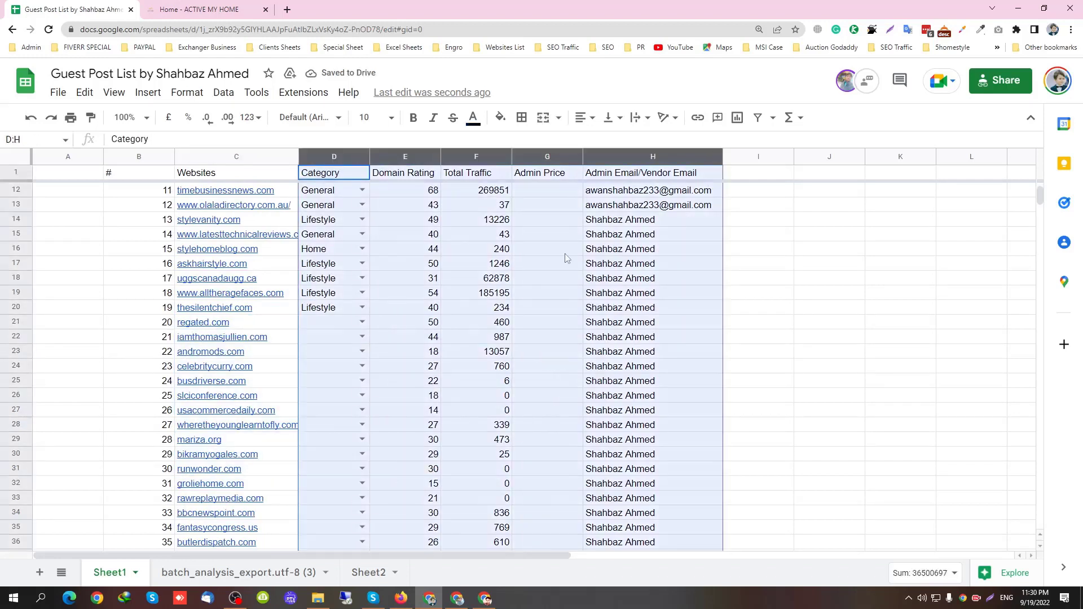
{"action": "left_click", "coordinate": [547, 248]}
{"action": "left_click", "coordinate": [332, 158]}
{"action": "left_click_drag", "start_coordinate": [333, 158], "coordinate": [704, 230]}
{"action": "left_click", "coordinate": [550, 278]}
{"action": "scroll", "coordinate": [484, 317], "scroll_direction": "up", "scroll_amount": 3}
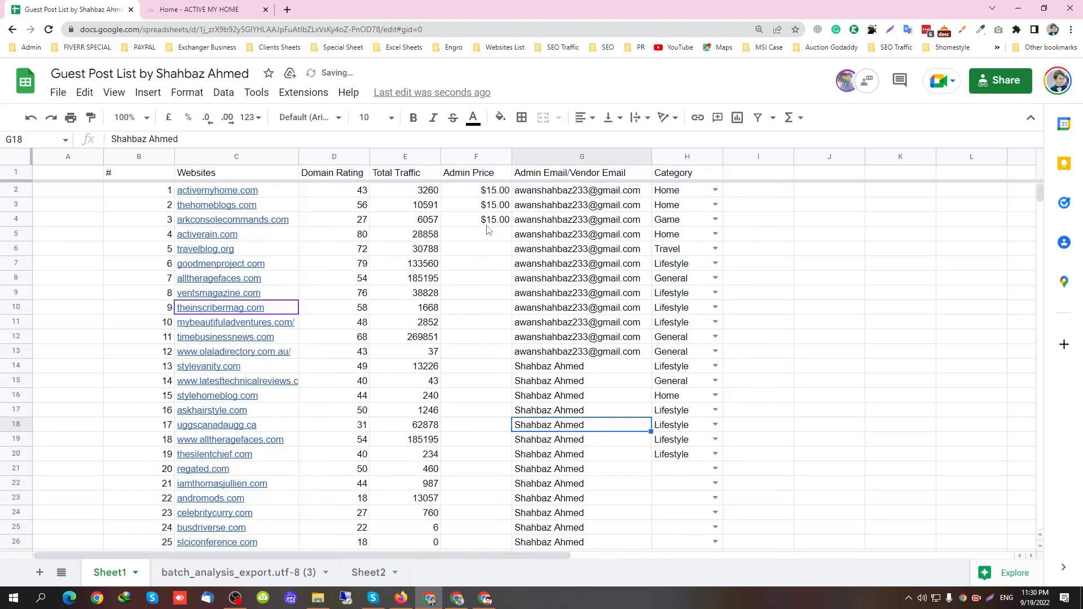
{"action": "left_click_drag", "start_coordinate": [494, 194], "coordinate": [492, 336]}
Enter Admin Prices for rows 5–10: $5, $5, $80, $15, $10, $10
{"action": "key", "text": "Up"}
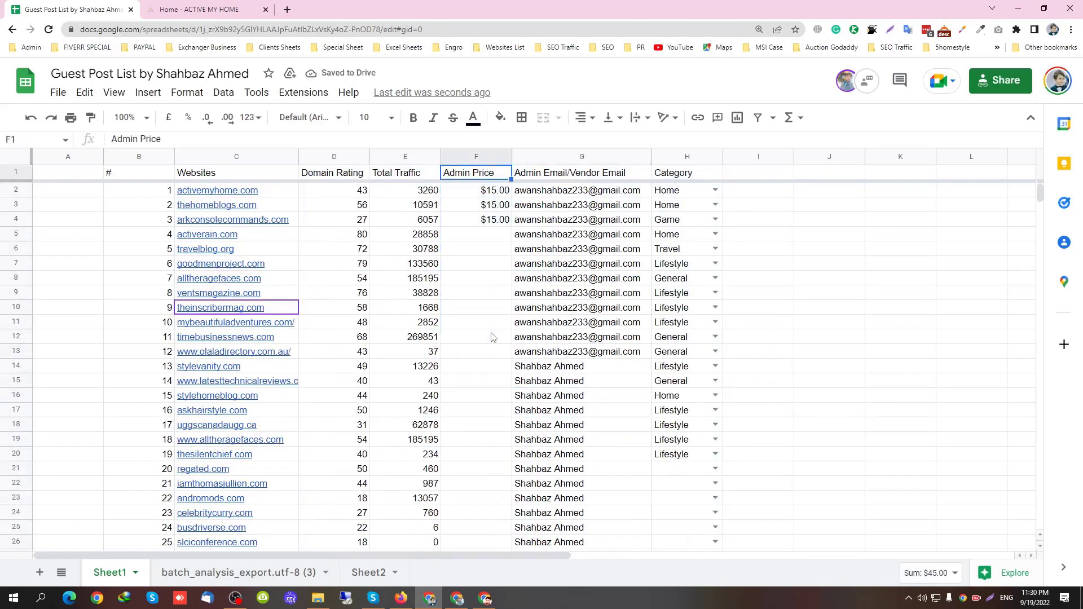
{"action": "key", "text": "Down"}
{"action": "key", "text": "Down"}
{"action": "key", "text": "Down"}
{"action": "key", "text": "Down"}
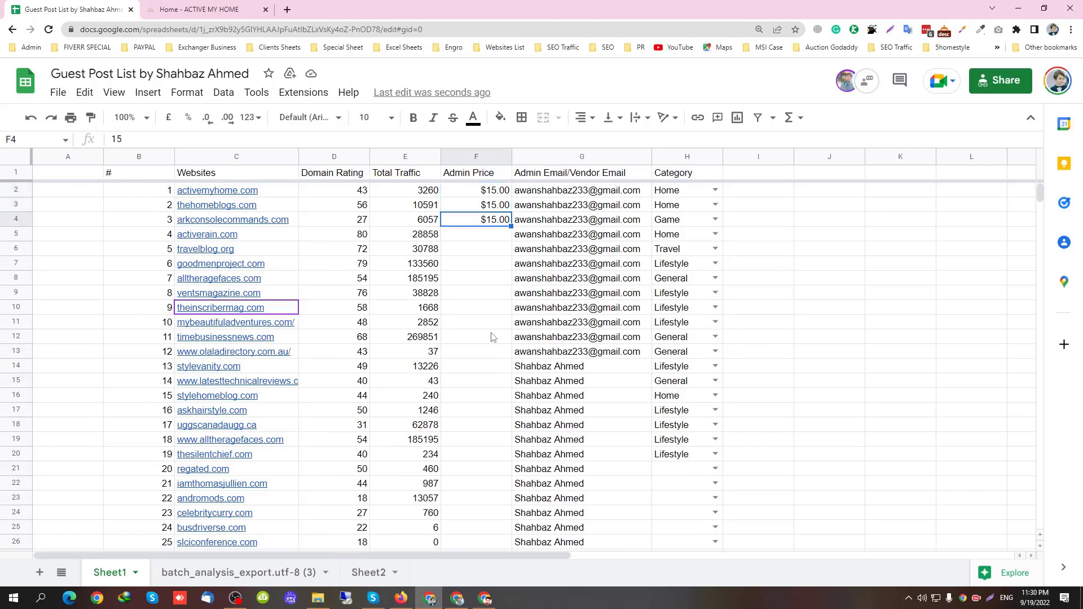
{"action": "type", "text": "5"}
{"action": "key", "text": "Return"}
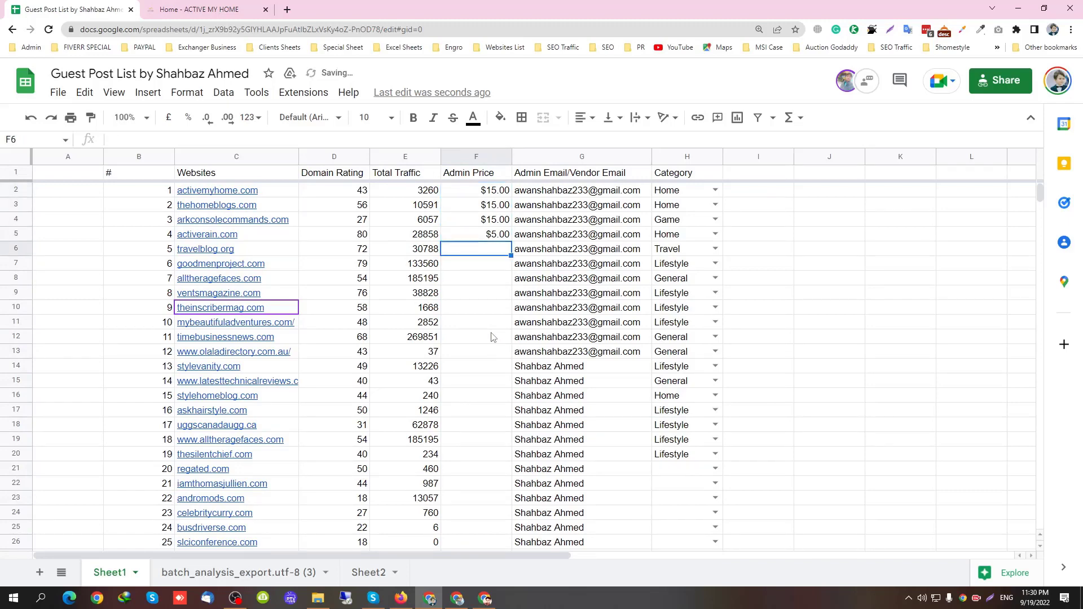
{"action": "type", "text": "5"}
{"action": "key", "text": "Return"}
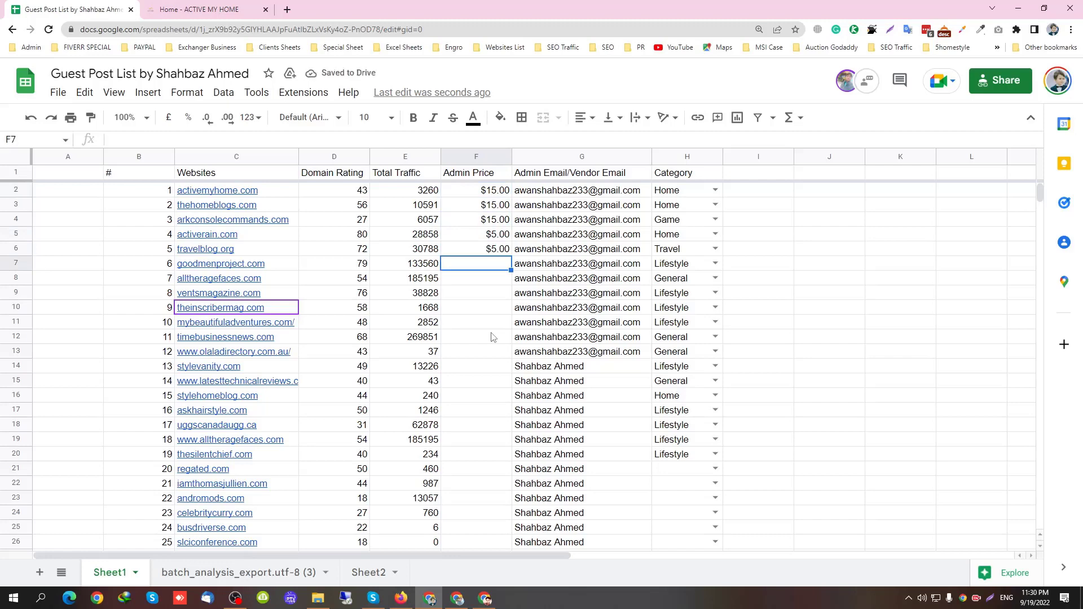
{"action": "type", "text": "80"}
{"action": "key", "text": "Return"}
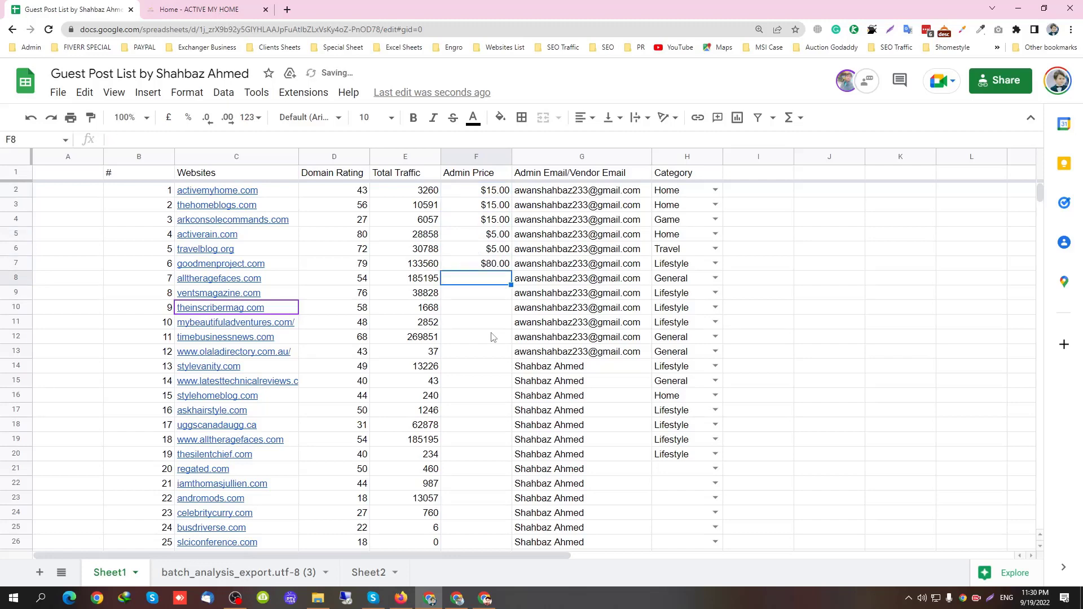
{"action": "type", "text": "15"}
{"action": "key", "text": "Return"}
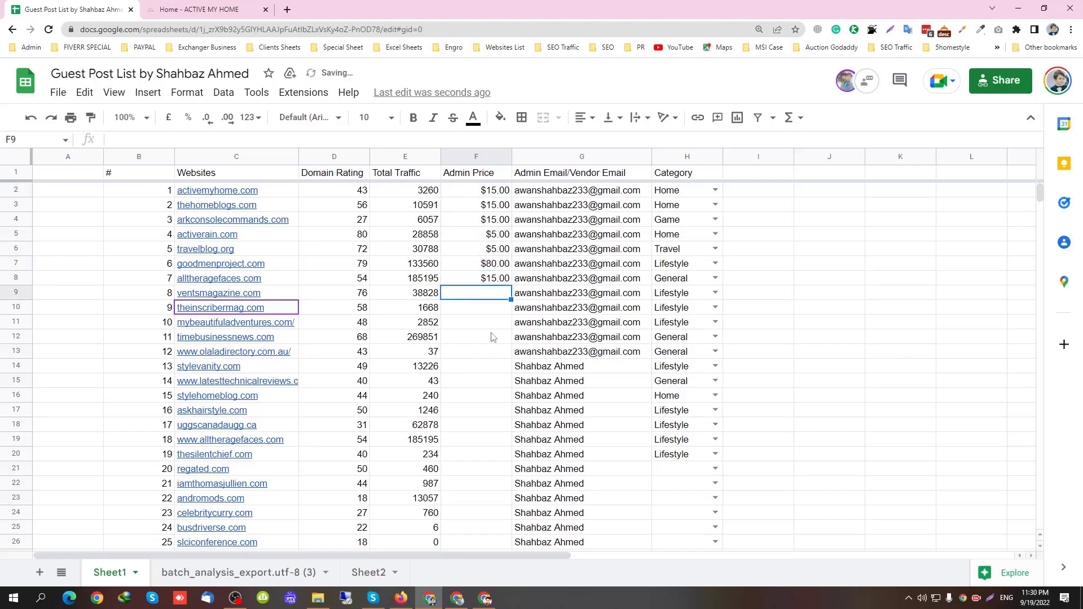
{"action": "type", "text": "10"}
{"action": "key", "text": "Return"}
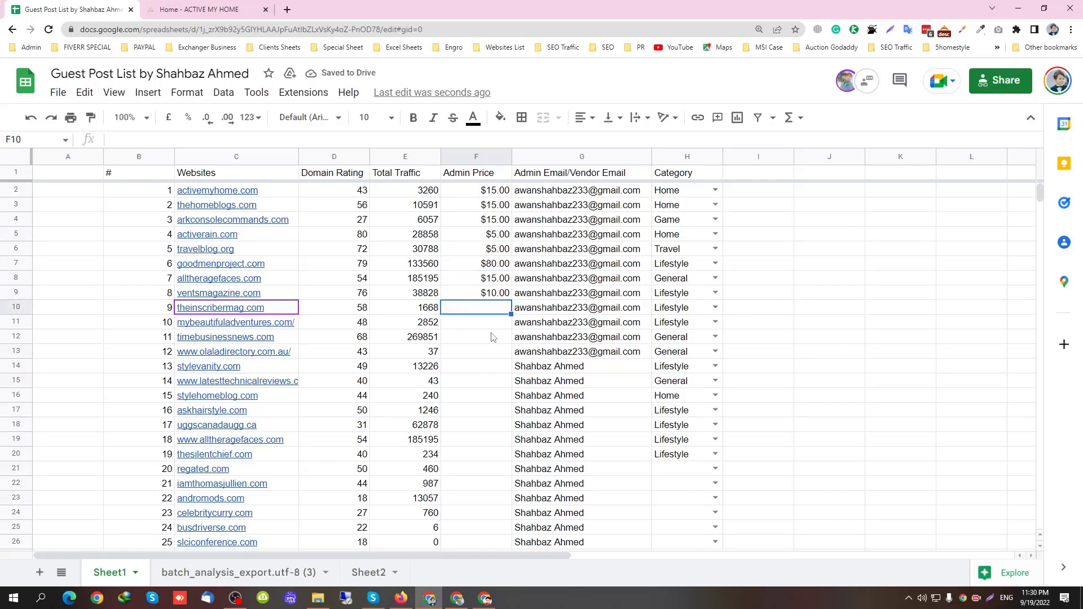
{"action": "type", "text": "10"}
{"action": "key", "text": "Return"}
Enter Admin Prices for rows 11–16: $15, $10, $5, $15, $5, $10
{"action": "type", "text": "15"}
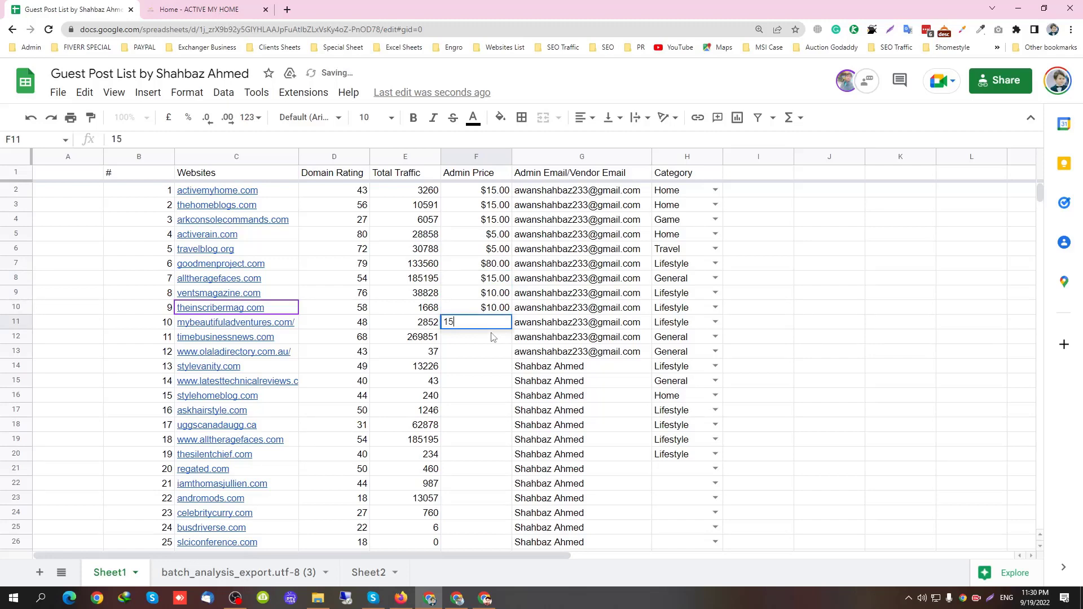
{"action": "key", "text": "Return"}
{"action": "type", "text": "10"}
{"action": "key", "text": "Return"}
{"action": "type", "text": "5"}
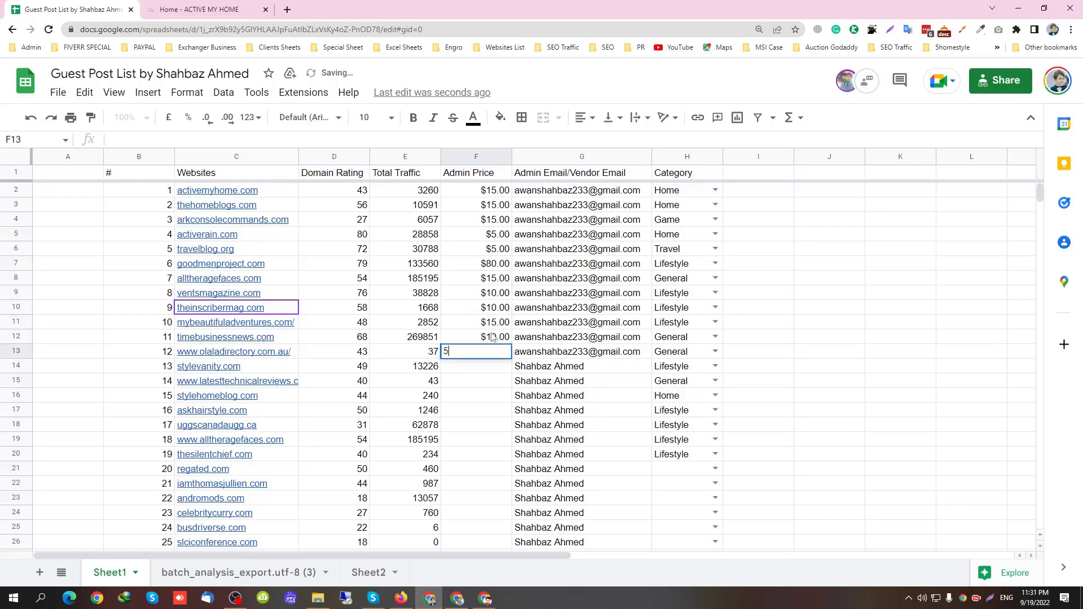
{"action": "key", "text": "Return"}
{"action": "type", "text": "15"}
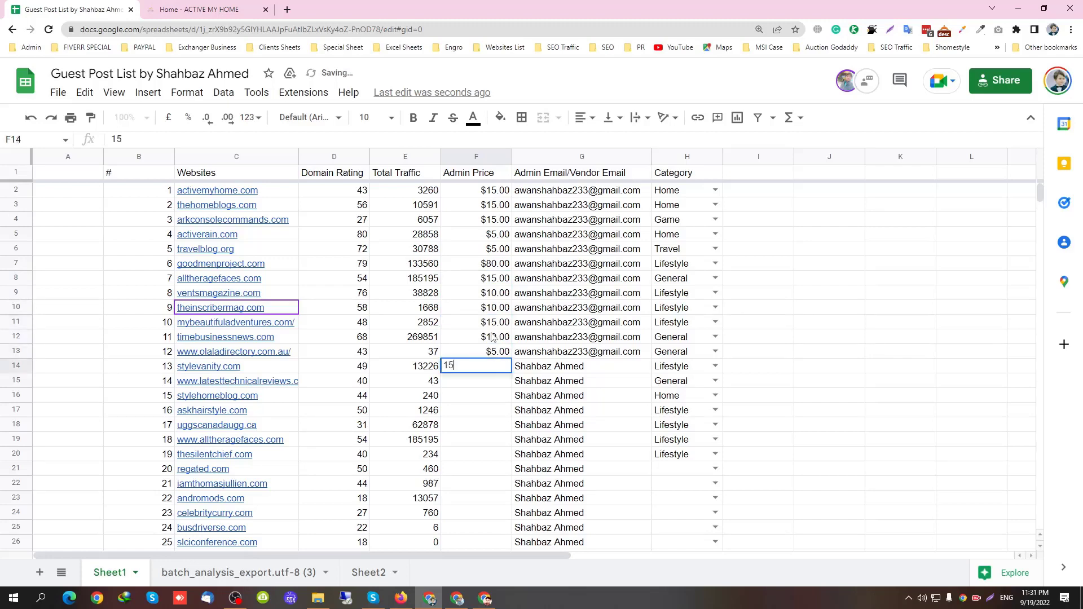
{"action": "key", "text": "Return"}
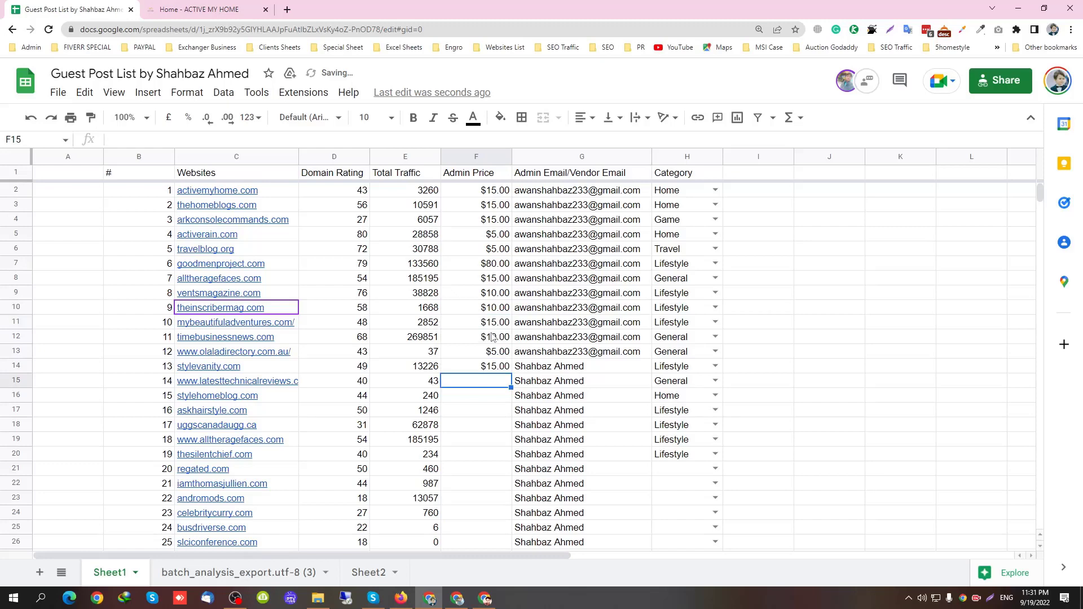
{"action": "type", "text": "5"}
{"action": "key", "text": "Return"}
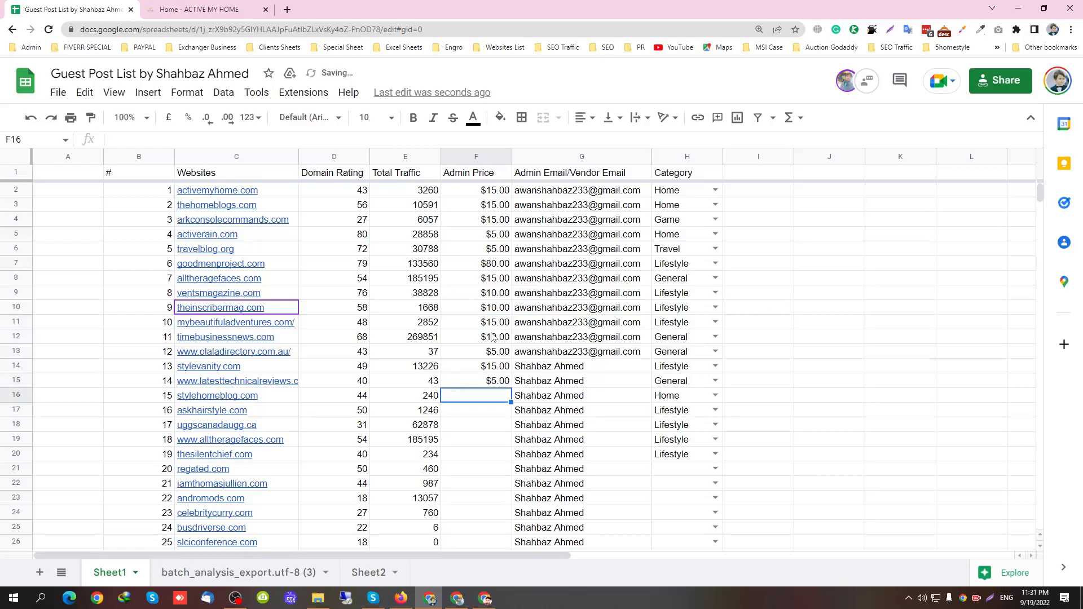
{"action": "type", "text": "10"}
{"action": "key", "text": "Return"}
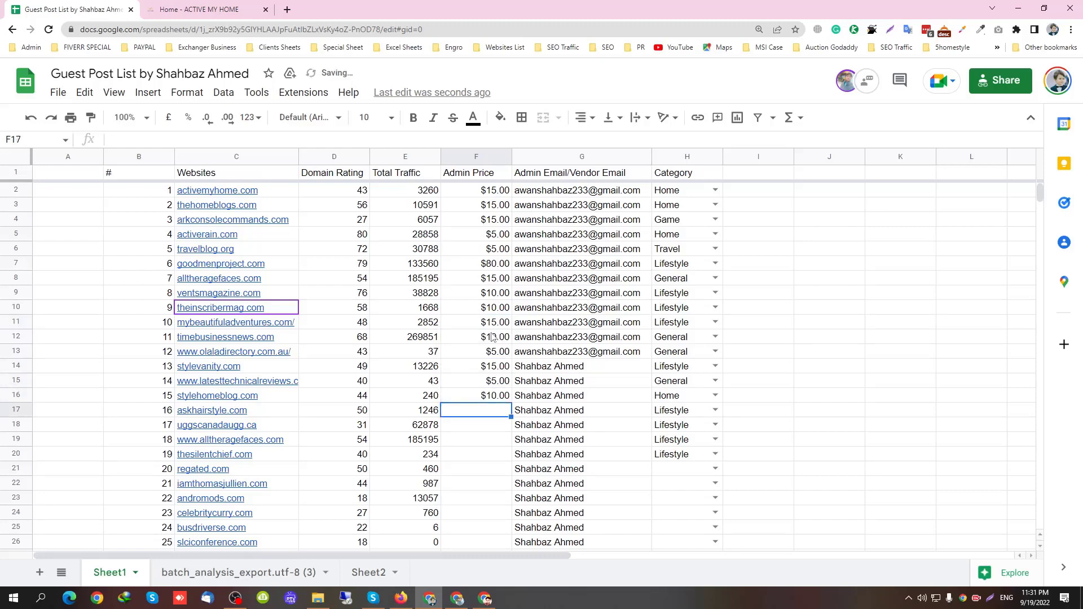
Enter Admin Prices of 10, 10, 15 and 15 in F17 through F20
{"action": "type", "text": "10"}
{"action": "key", "text": "Return"}
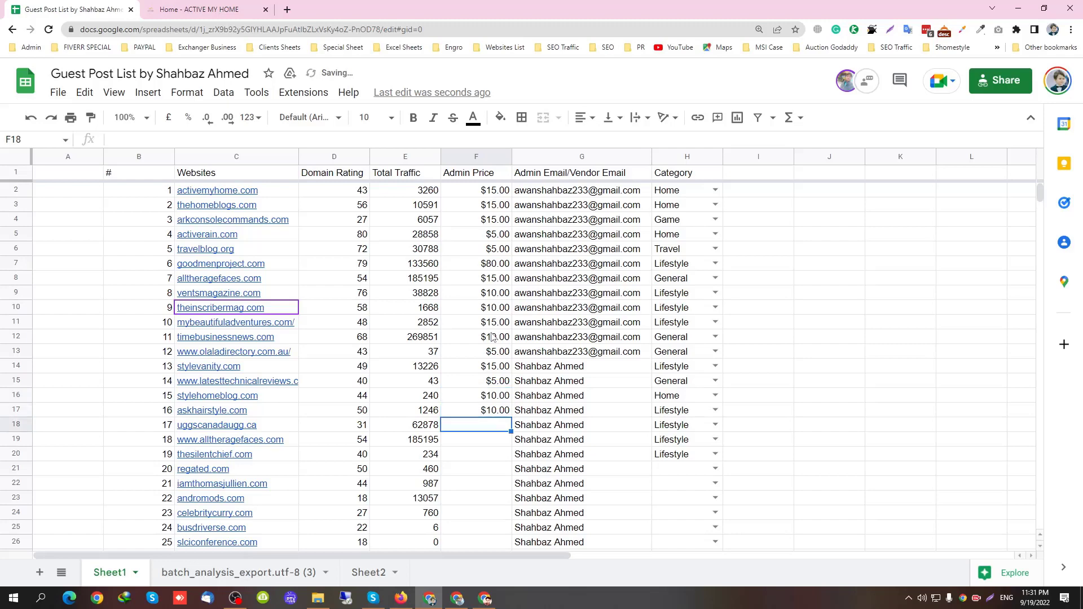
{"action": "type", "text": "10"}
{"action": "key", "text": "Return"}
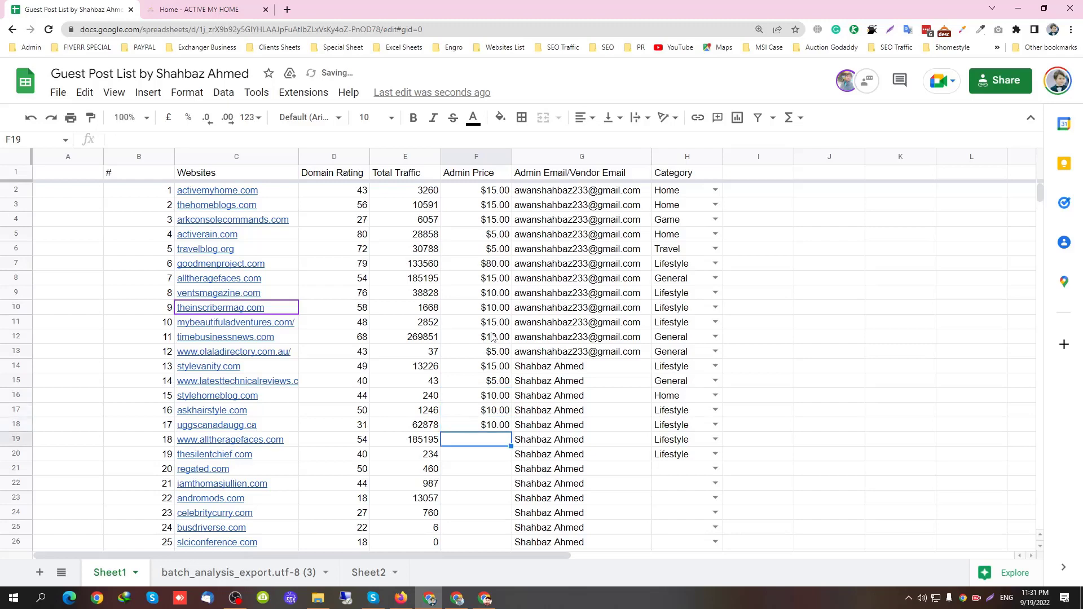
{"action": "type", "text": "15"}
{"action": "key", "text": "Return"}
{"action": "type", "text": "15"}
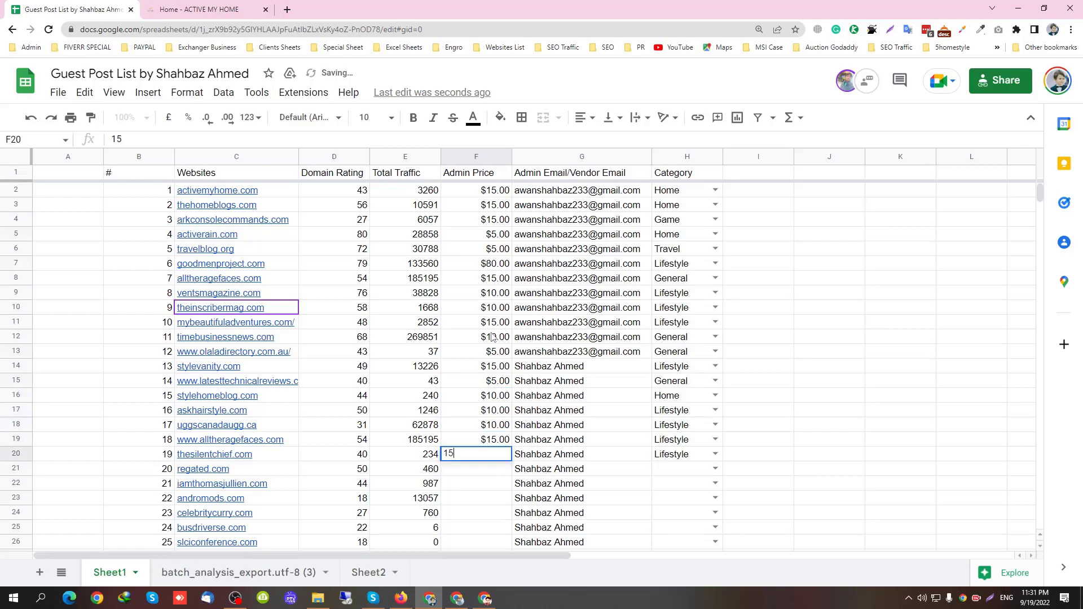
{"action": "key", "text": "Return"}
{"action": "scroll", "coordinate": [492, 339], "scroll_direction": "down", "scroll_amount": 4}
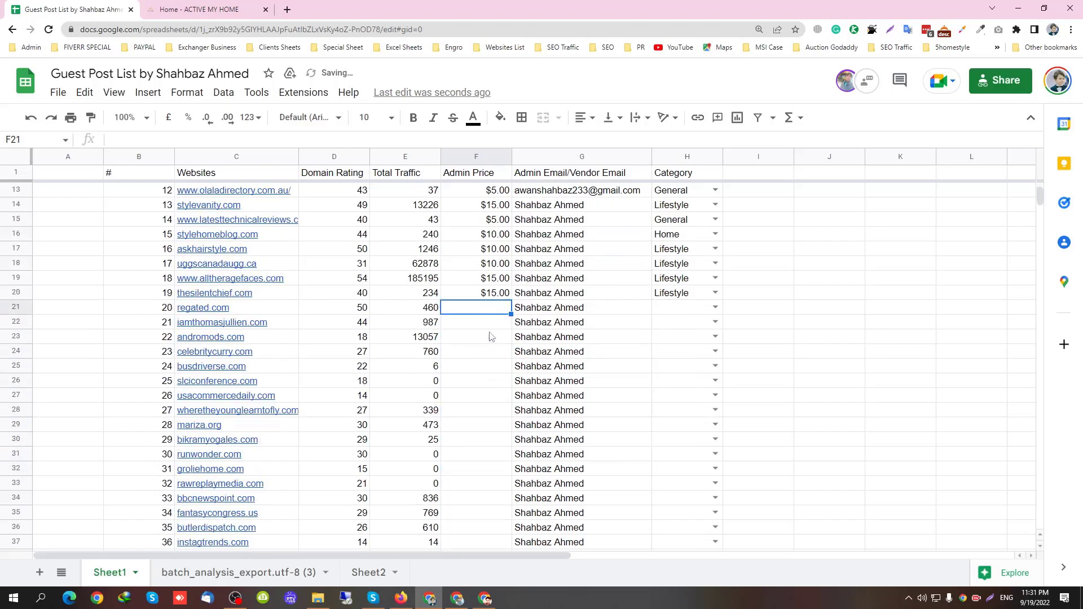
Fill F20's $15.00 Admin Price down through F45
{"action": "left_click", "coordinate": [489, 295]}
{"action": "left_click_drag", "start_coordinate": [511, 299], "coordinate": [491, 527]}
{"action": "scroll", "coordinate": [489, 526], "scroll_direction": "down", "scroll_amount": 6}
{"action": "left_click", "coordinate": [475, 279]}
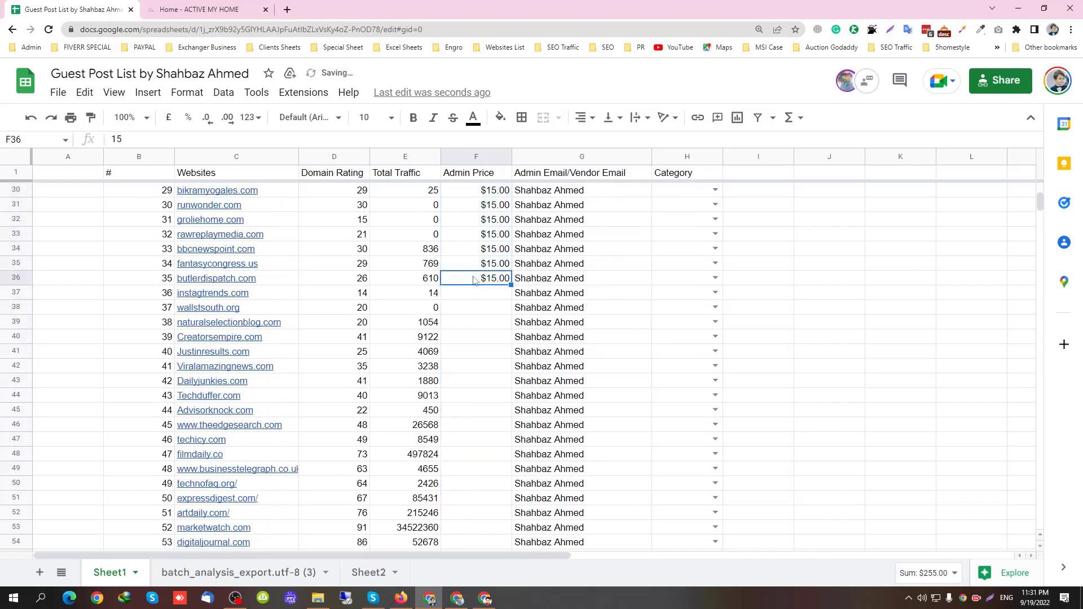
{"action": "left_click_drag", "start_coordinate": [511, 286], "coordinate": [508, 414]}
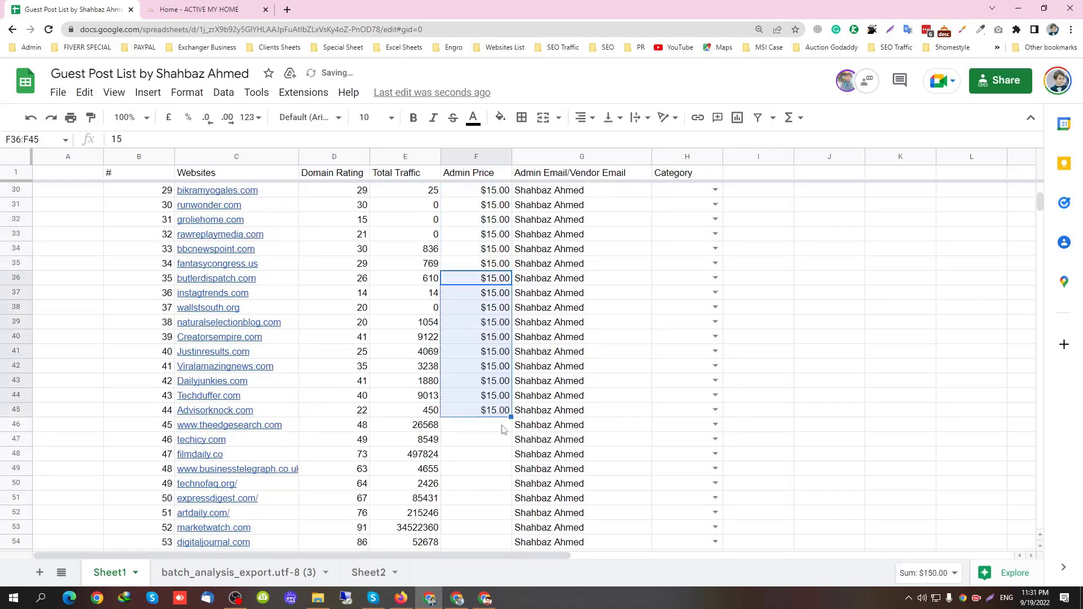
Enter an Admin Price of 25 in F46, F47 and F48
{"action": "left_click", "coordinate": [504, 428]}
{"action": "type", "text": "25"}
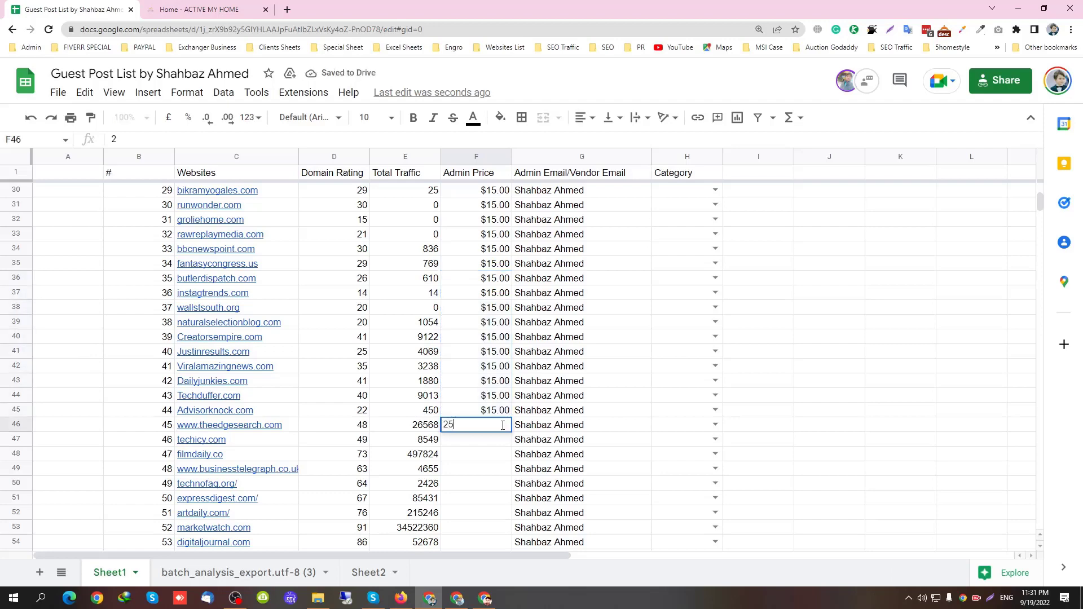
{"action": "key", "text": "Return"}
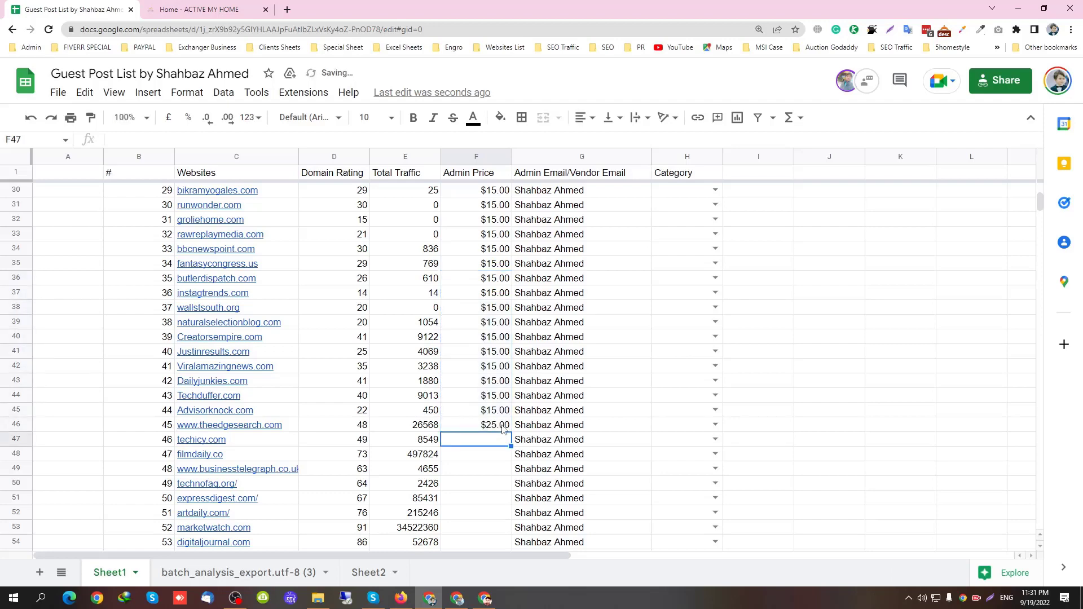
{"action": "type", "text": "25"}
{"action": "key", "text": "Return"}
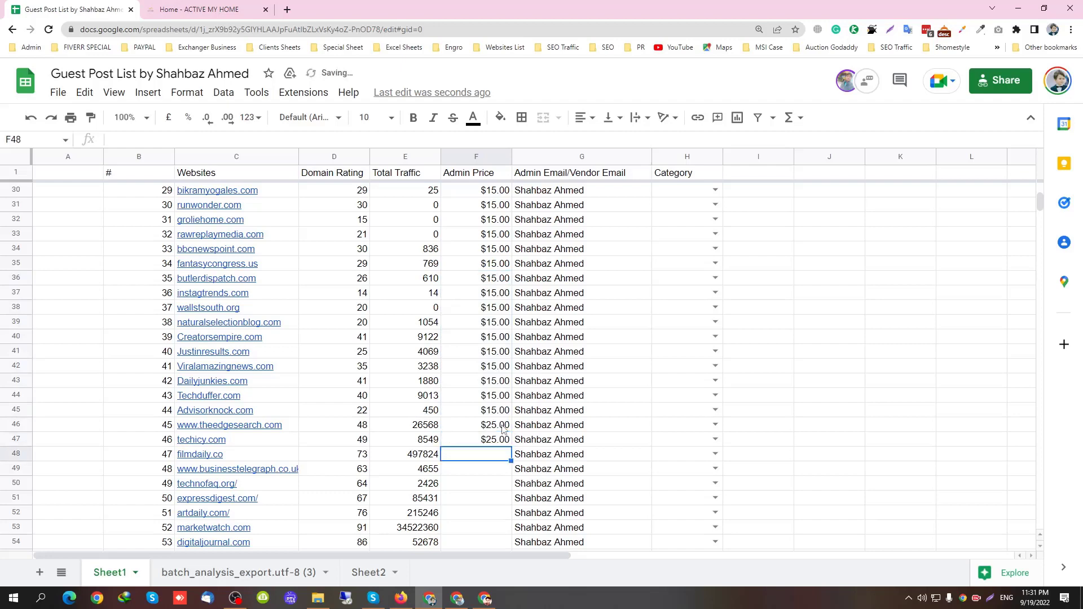
{"action": "type", "text": "25"}
{"action": "key", "text": "Return"}
Apply a 1,234 custom number format to Total Traffic, then undo it
{"action": "left_click", "coordinate": [407, 157]}
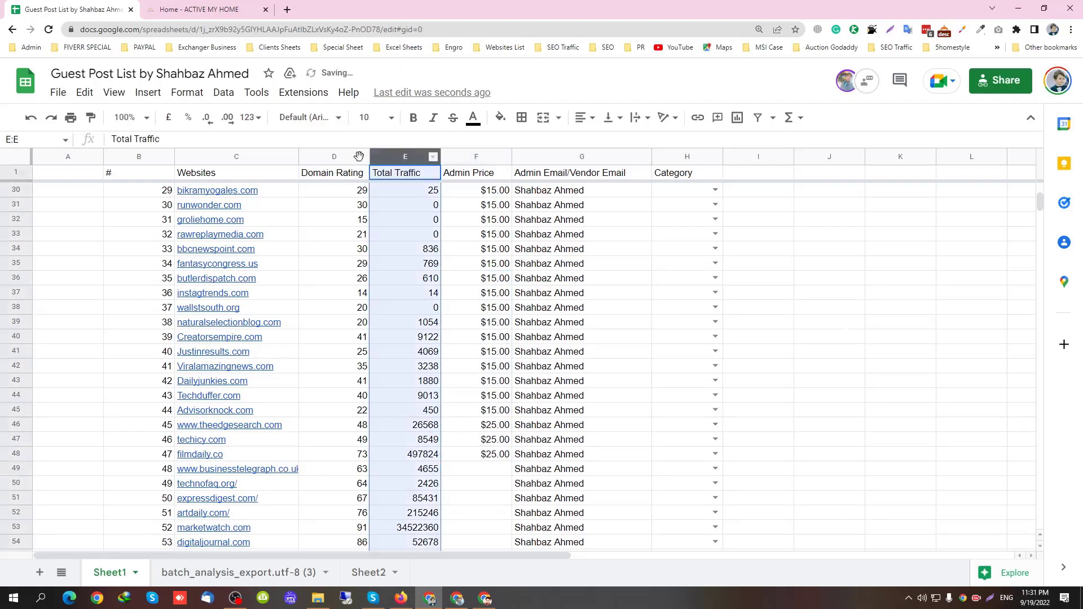
{"action": "left_click", "coordinate": [187, 92]}
{"action": "mouse_move", "coordinate": [253, 153]}
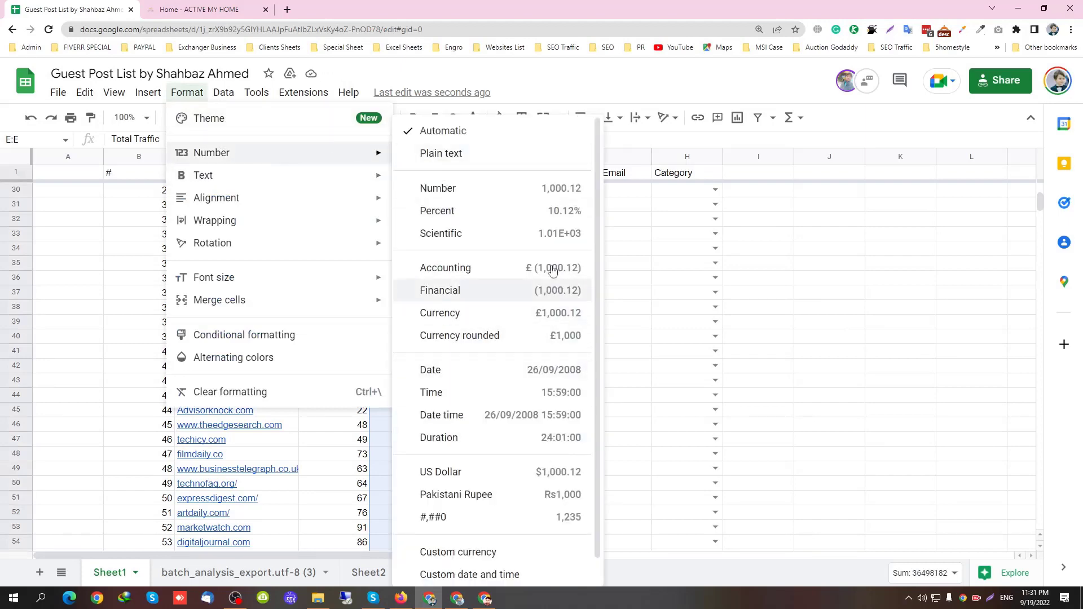
{"action": "scroll", "coordinate": [536, 429], "scroll_direction": "down", "scroll_amount": 1}
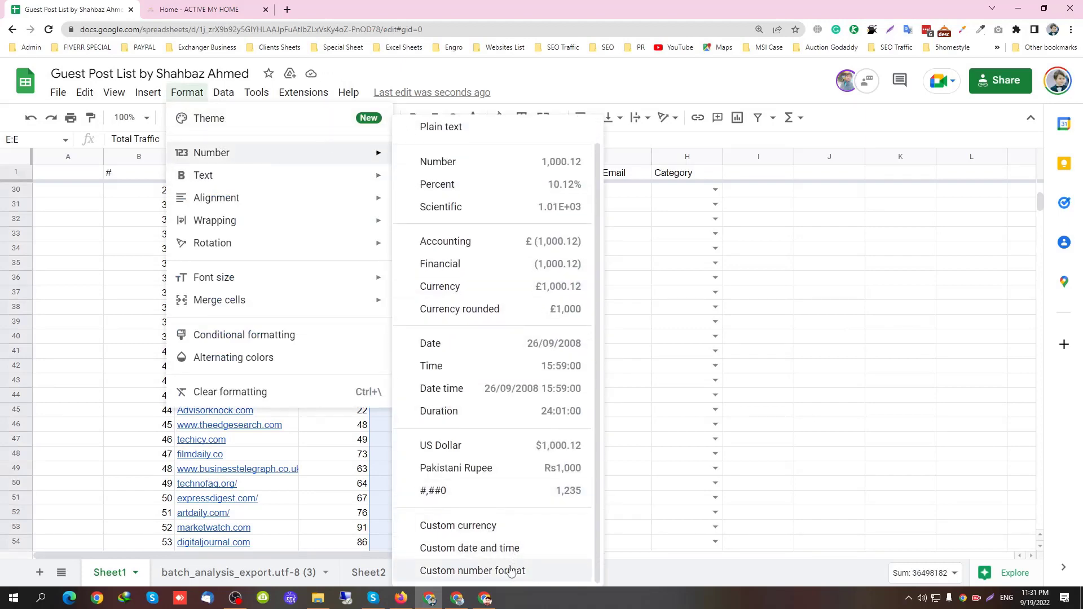
{"action": "left_click", "coordinate": [482, 570]}
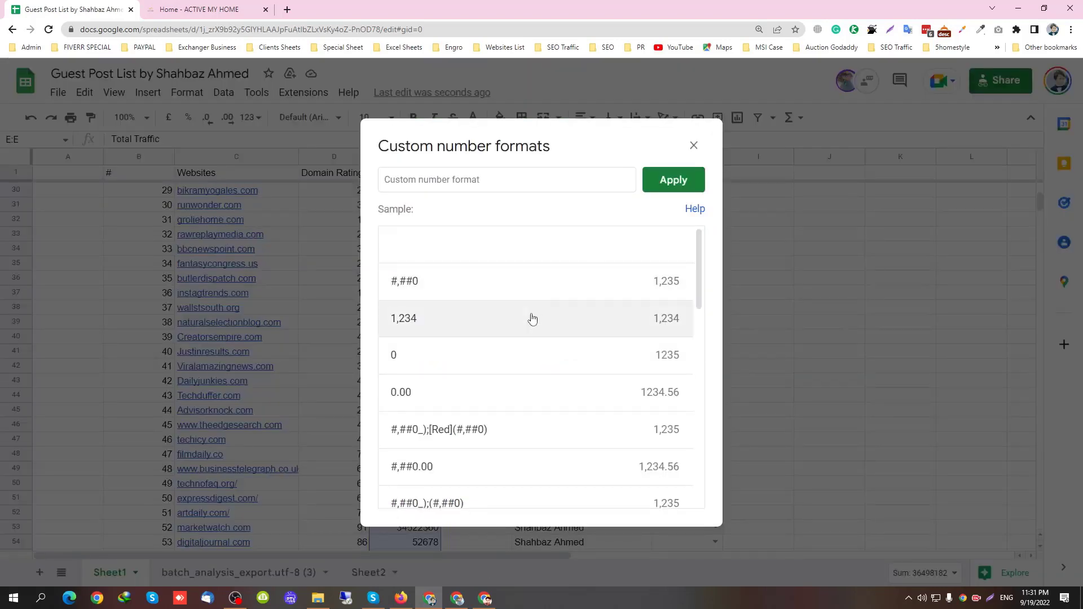
{"action": "left_click", "coordinate": [533, 318]}
{"action": "left_click", "coordinate": [669, 182]}
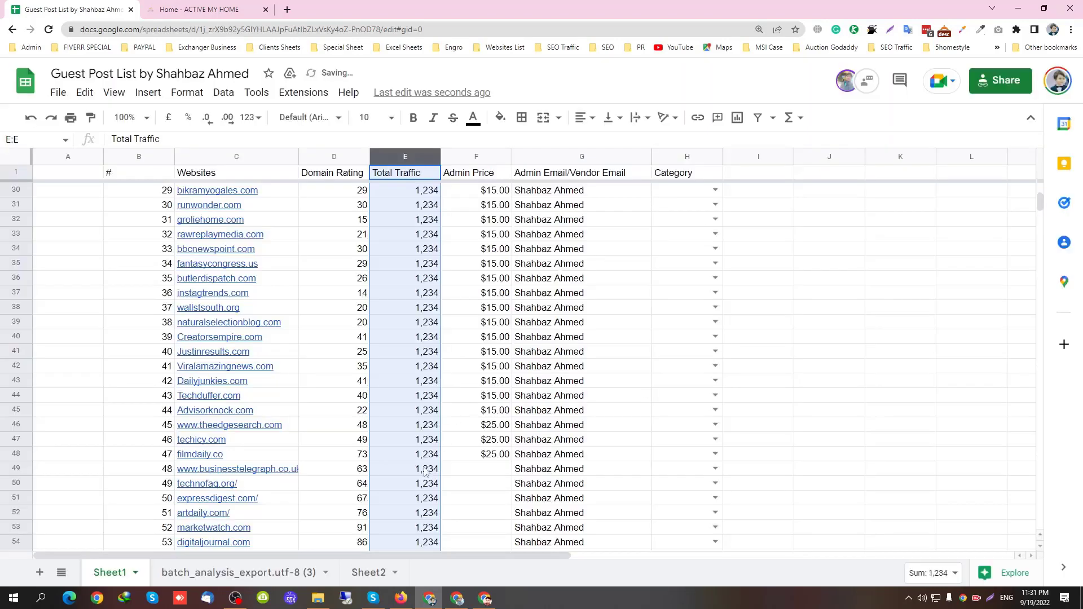
{"action": "key", "text": "ctrl+z"}
{"action": "left_click", "coordinate": [389, 439]}
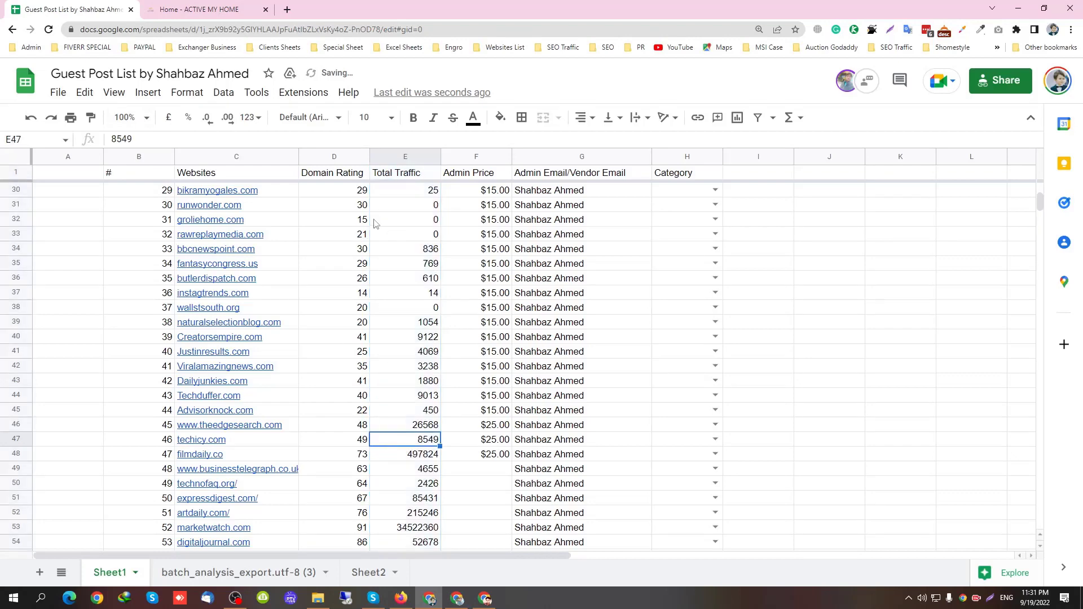
Apply the #,##0 custom number format to the Total Traffic column
{"action": "left_click", "coordinate": [409, 162]}
{"action": "left_click", "coordinate": [187, 92]}
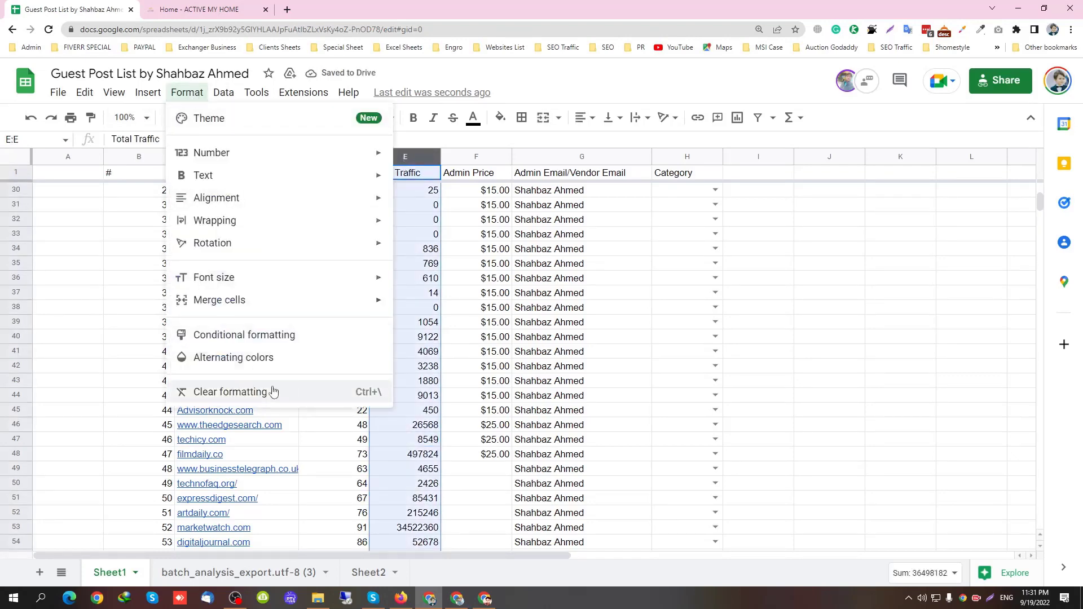
{"action": "mouse_move", "coordinate": [258, 158]}
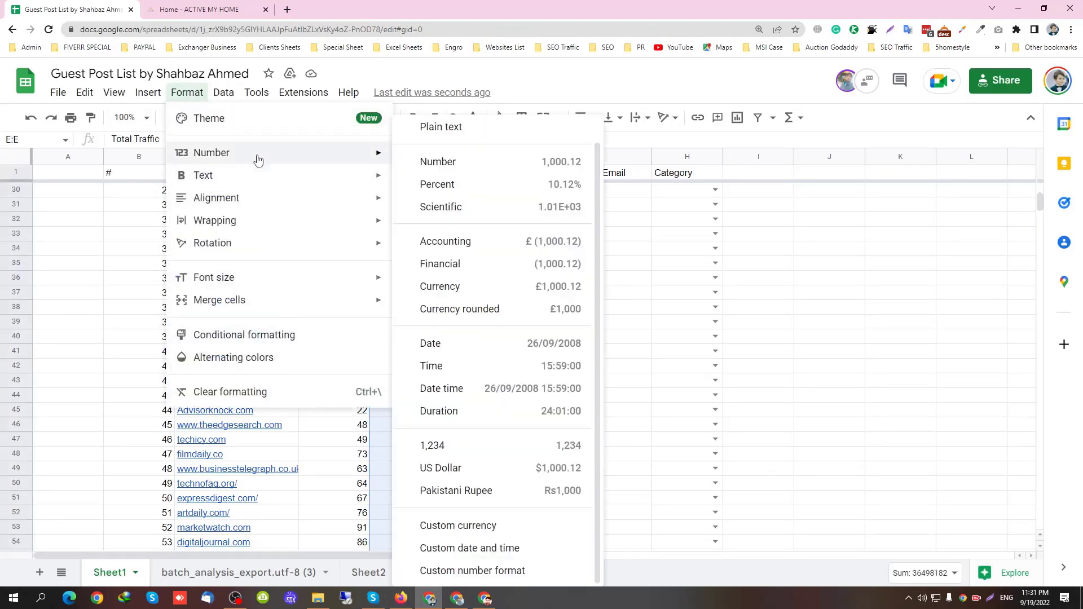
{"action": "left_click", "coordinate": [486, 571]}
{"action": "left_click", "coordinate": [581, 283]}
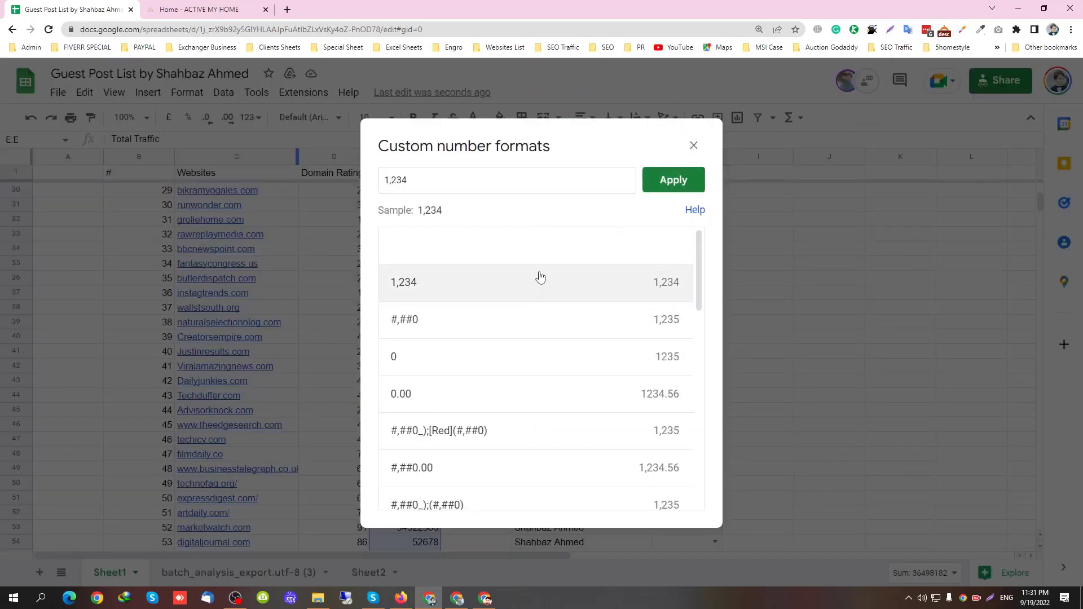
{"action": "left_click", "coordinate": [540, 323]}
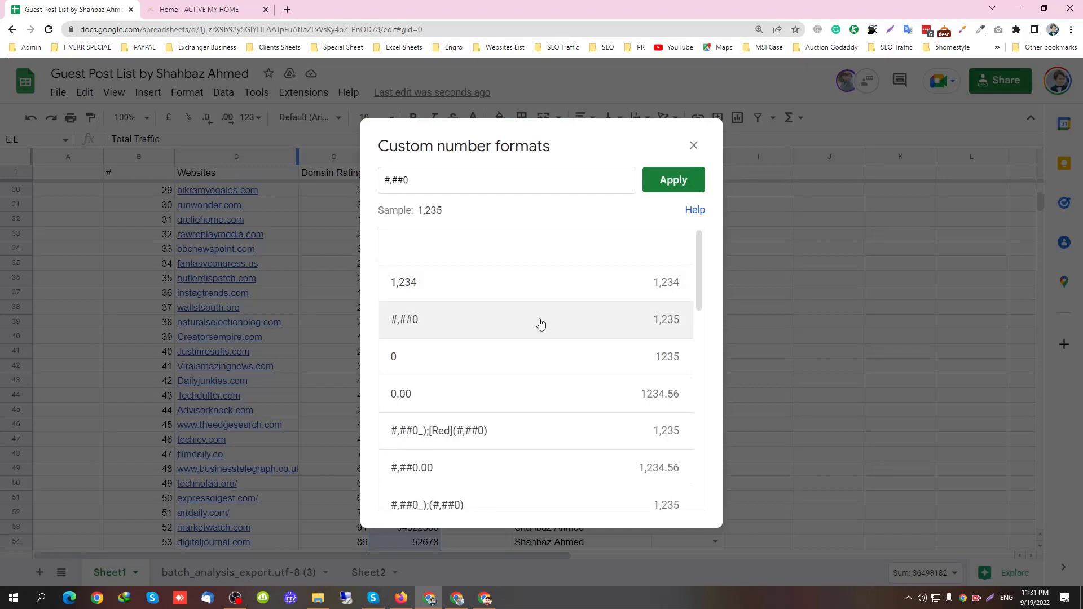
{"action": "left_click", "coordinate": [689, 176]}
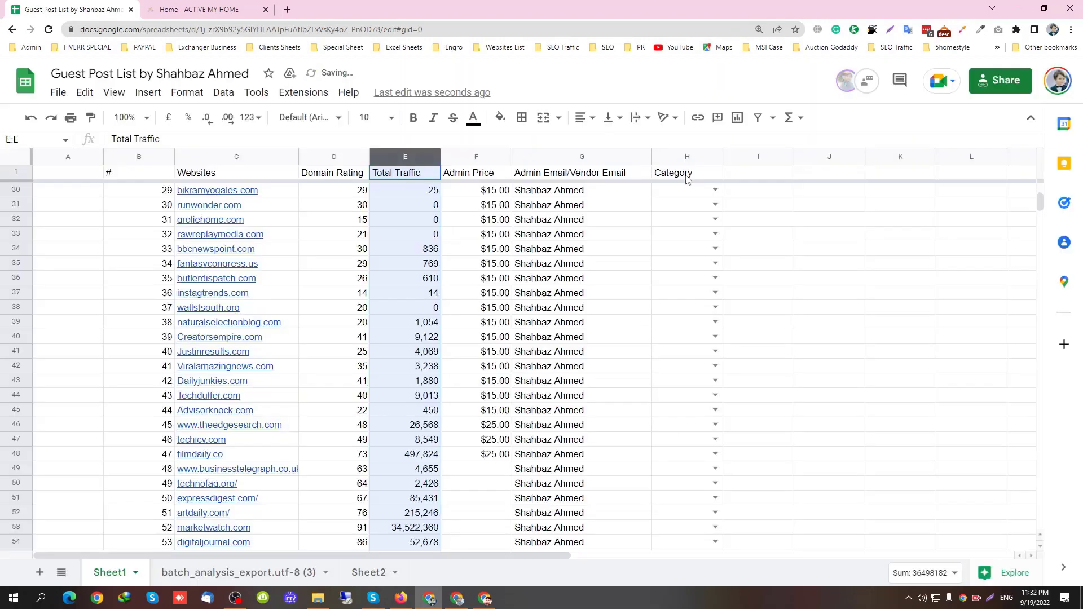
Check the formatted Total Traffic values in E48 and E54
{"action": "left_click", "coordinate": [410, 511]}
{"action": "left_click", "coordinate": [413, 542]}
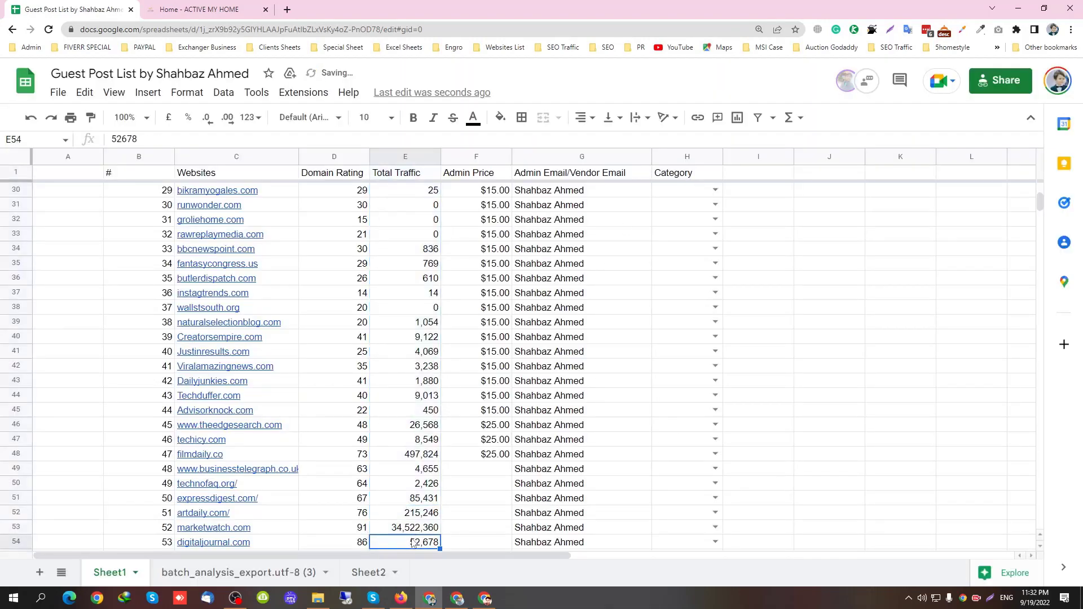
{"action": "left_click", "coordinate": [432, 457]}
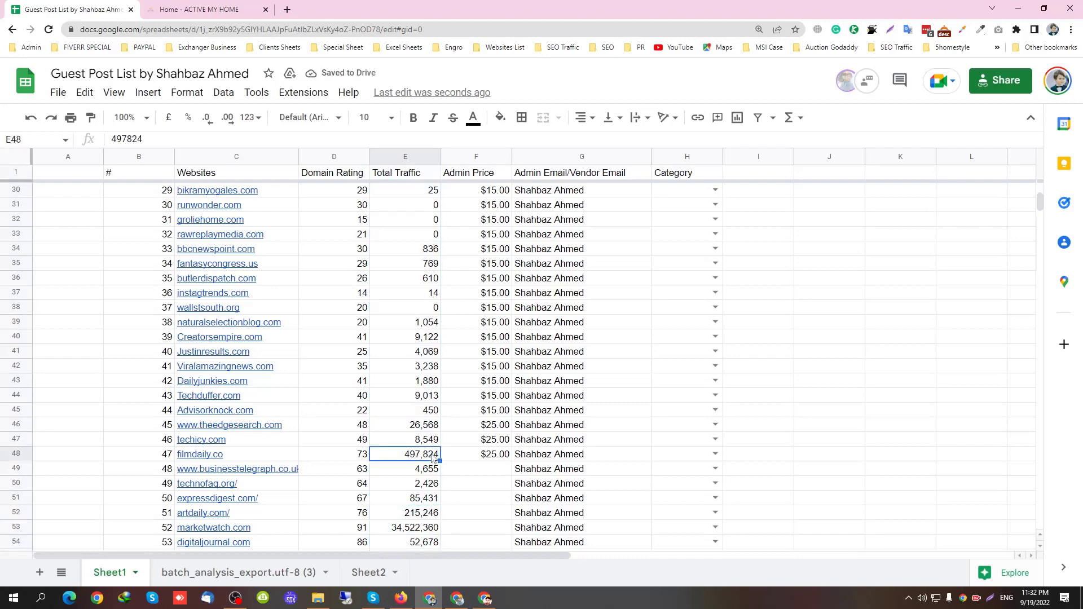
Enter an Admin Price of 45 in F49 and 25 in F50–F52
{"action": "left_click", "coordinate": [492, 472]}
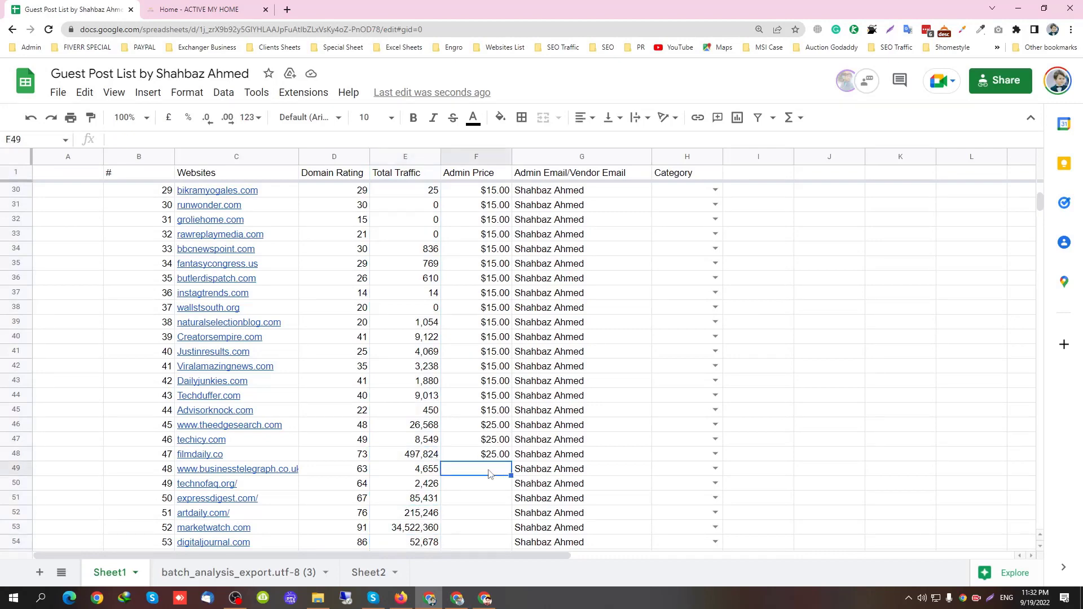
{"action": "type", "text": "45"}
{"action": "key", "text": "Return"}
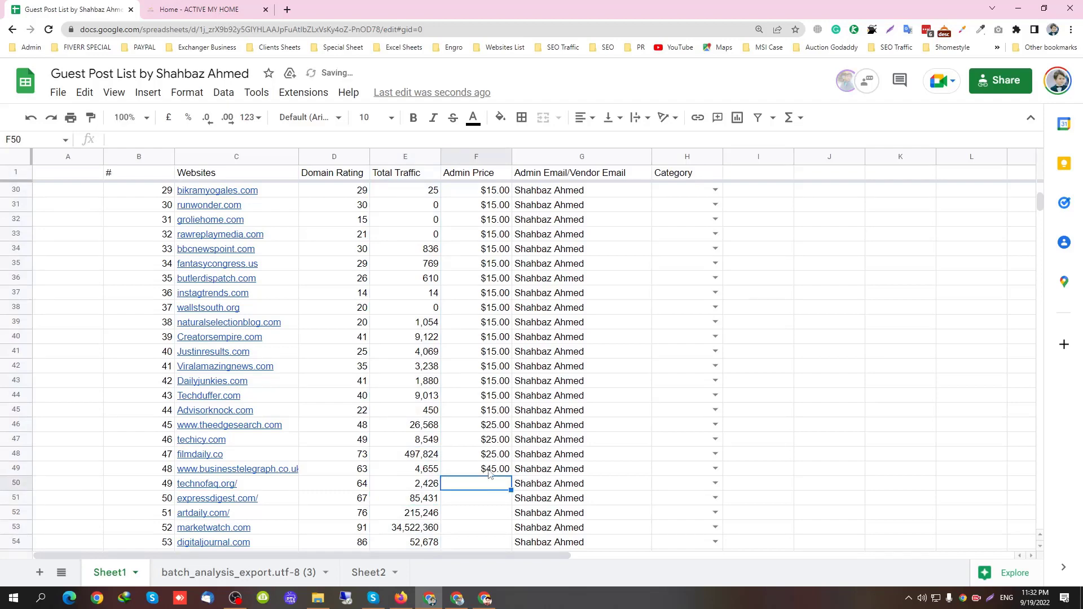
{"action": "type", "text": "25"}
{"action": "key", "text": "Return"}
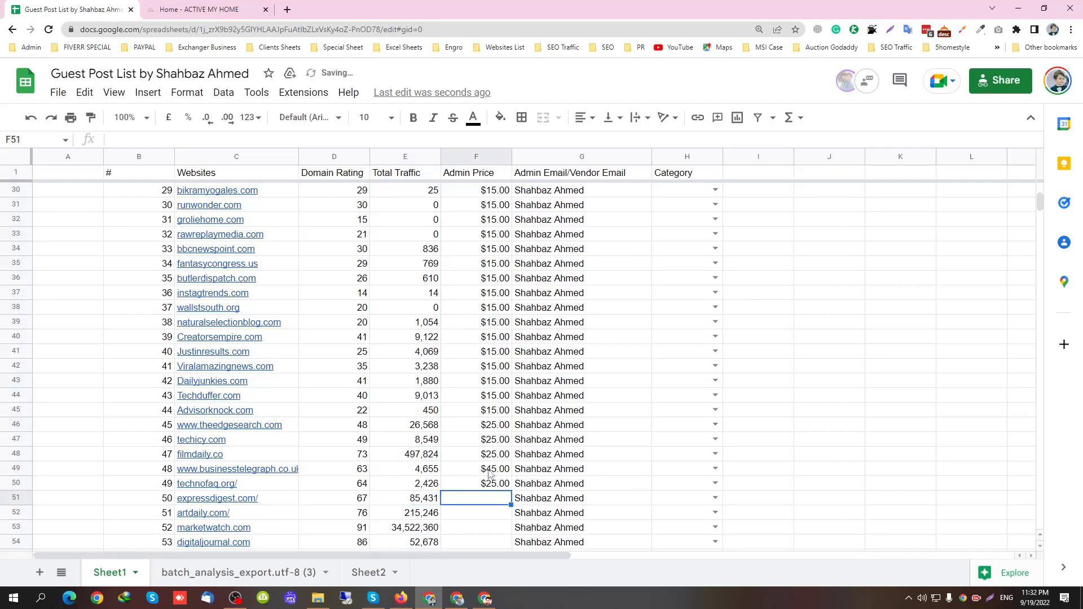
{"action": "type", "text": "2"}
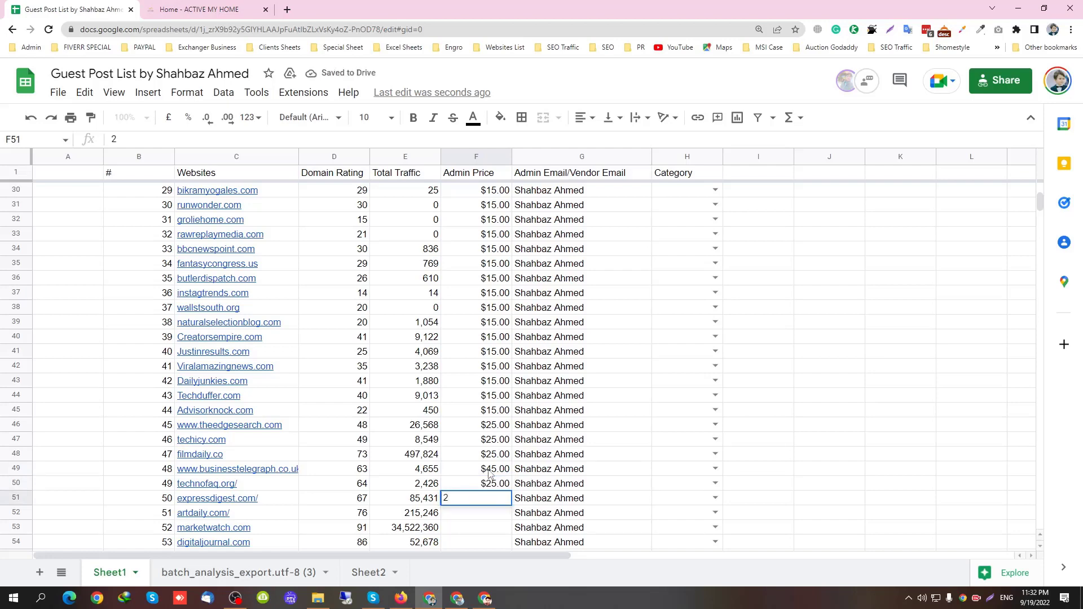
{"action": "type", "text": "5"}
{"action": "key", "text": "Return"}
{"action": "type", "text": "25"}
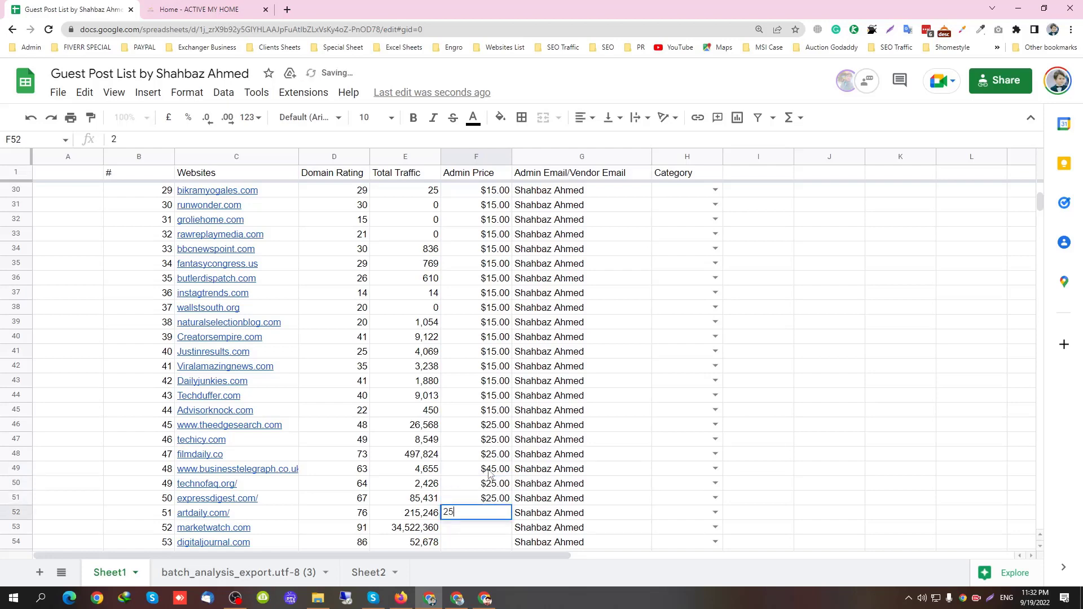
{"action": "key", "text": "Return"}
Enter an Admin Price of 20 in F53 through F56
{"action": "type", "text": "20"}
{"action": "key", "text": "Return"}
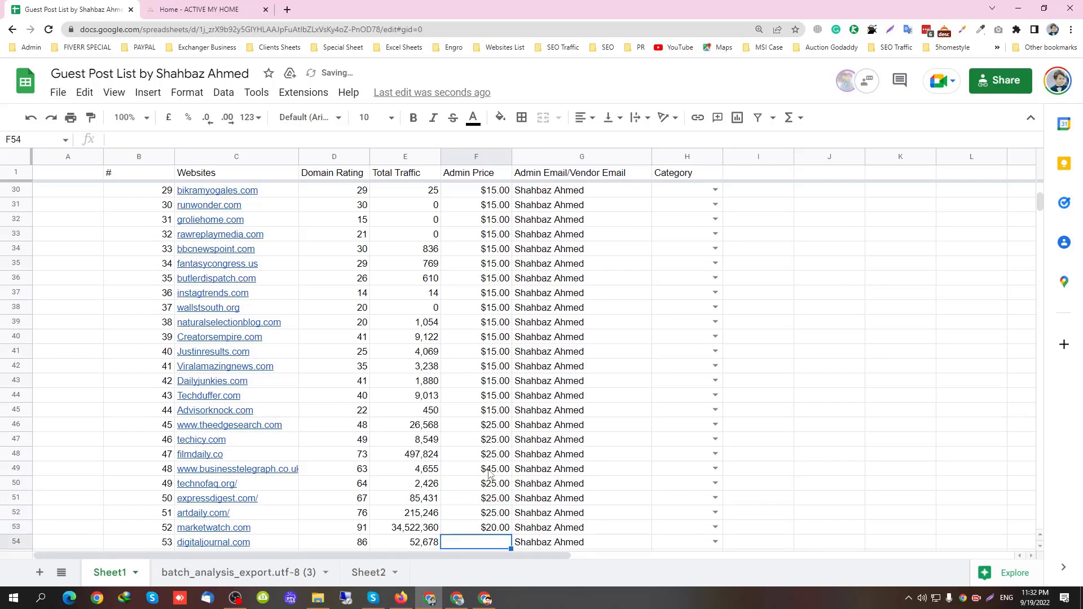
{"action": "type", "text": "20"}
{"action": "key", "text": "Return"}
{"action": "type", "text": "20"}
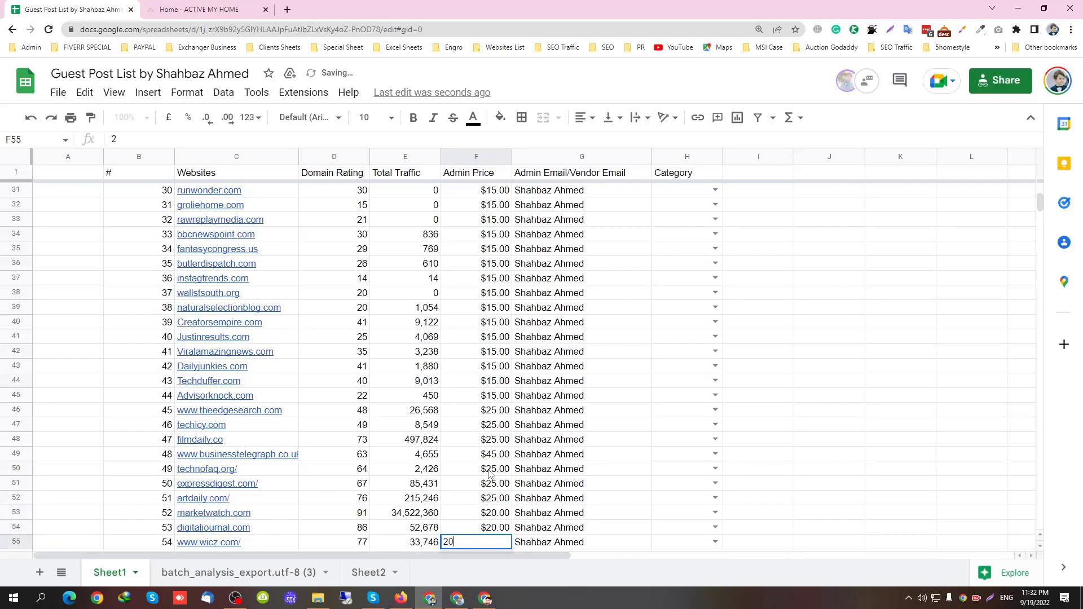
{"action": "key", "text": "Return"}
{"action": "type", "text": "20"}
{"action": "key", "text": "Return"}
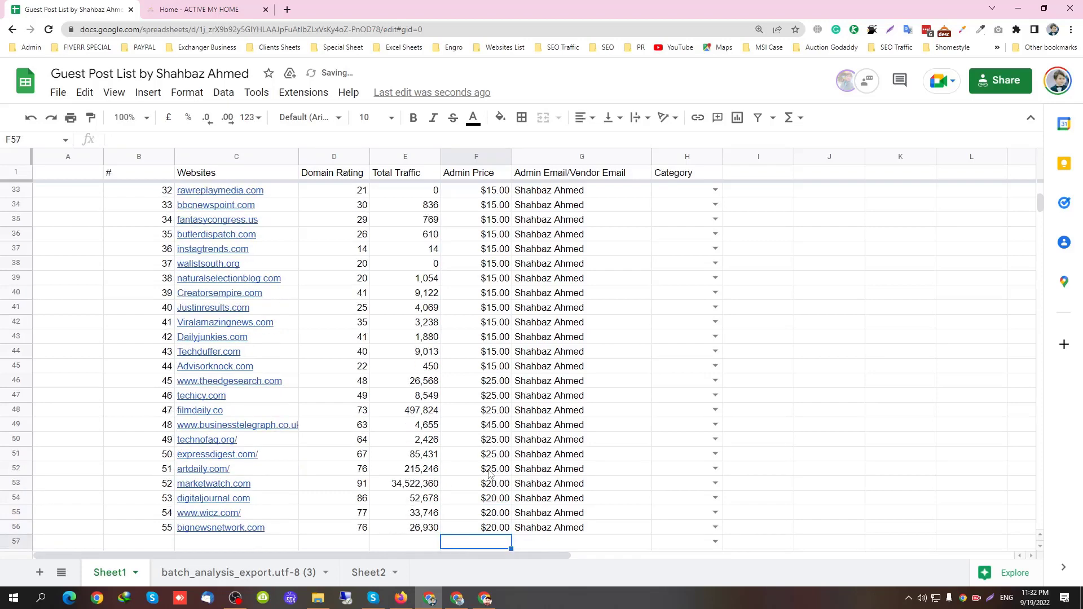
Select the whole guest post data table
{"action": "scroll", "coordinate": [324, 362], "scroll_direction": "up", "scroll_amount": 5}
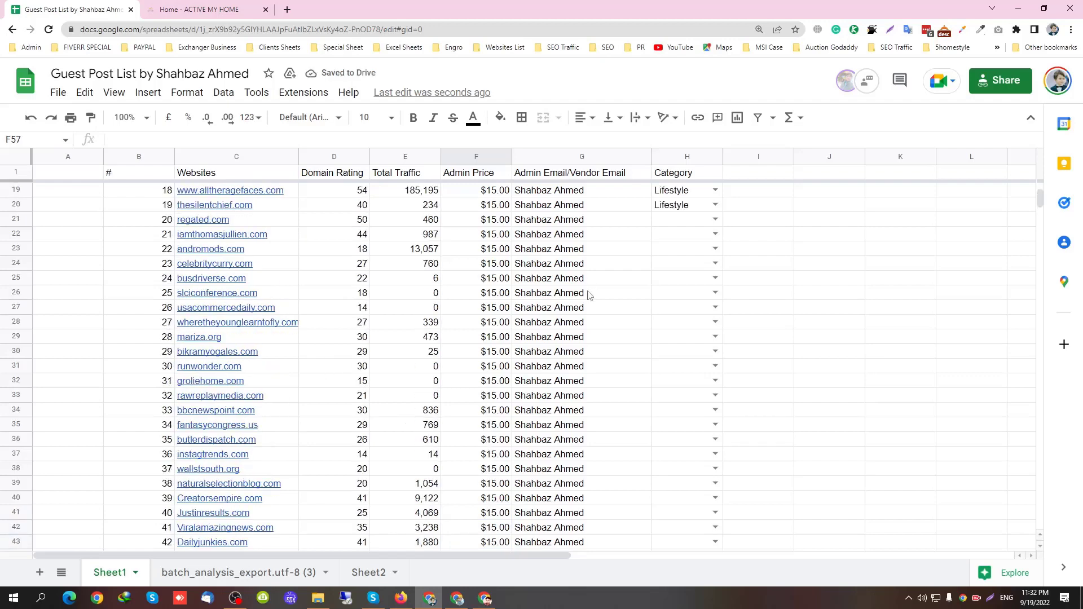
{"action": "scroll", "coordinate": [314, 310], "scroll_direction": "down", "scroll_amount": 3}
{"action": "left_click", "coordinate": [324, 280]}
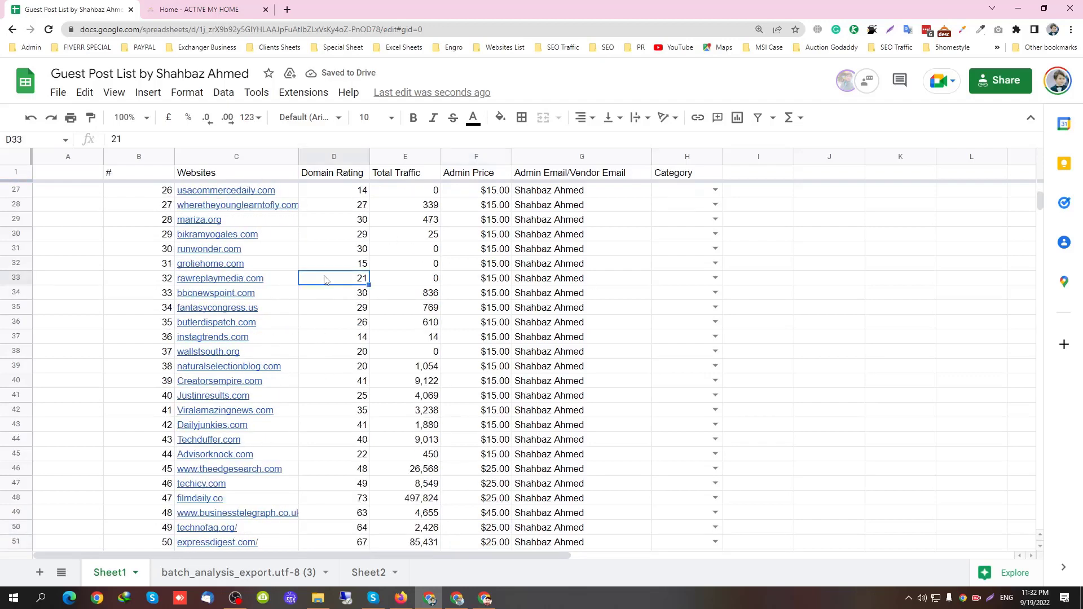
{"action": "scroll", "coordinate": [324, 280], "scroll_direction": "up", "scroll_amount": 4}
{"action": "scroll", "coordinate": [324, 280], "scroll_direction": "up", "scroll_amount": 5}
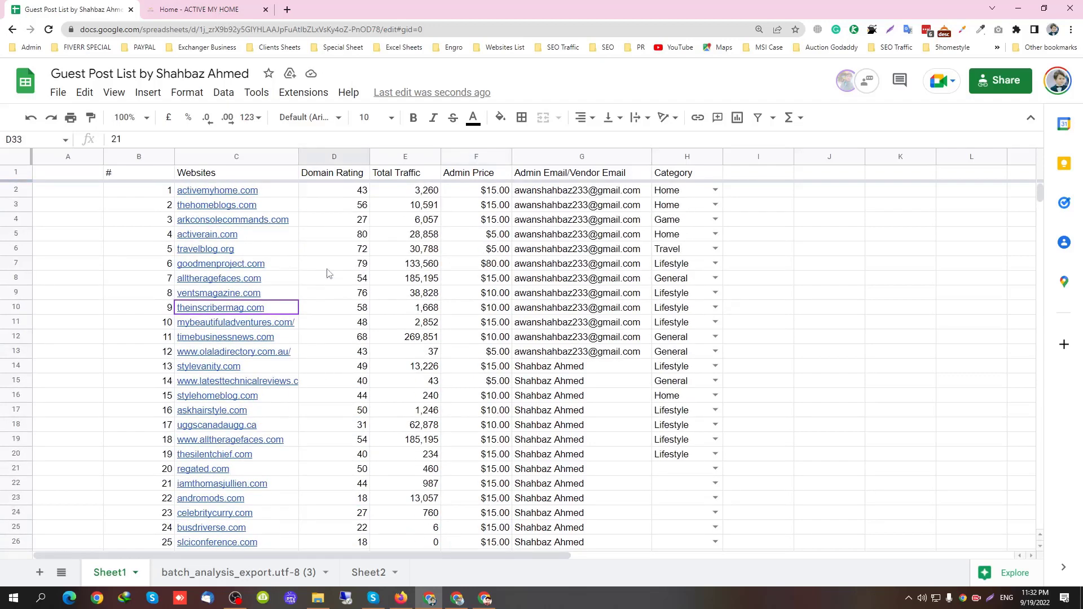
{"action": "key", "text": "ctrl+a"}
Dismiss the file menu and close the stray thehomeblogs.com tab
{"action": "left_click", "coordinate": [328, 235]}
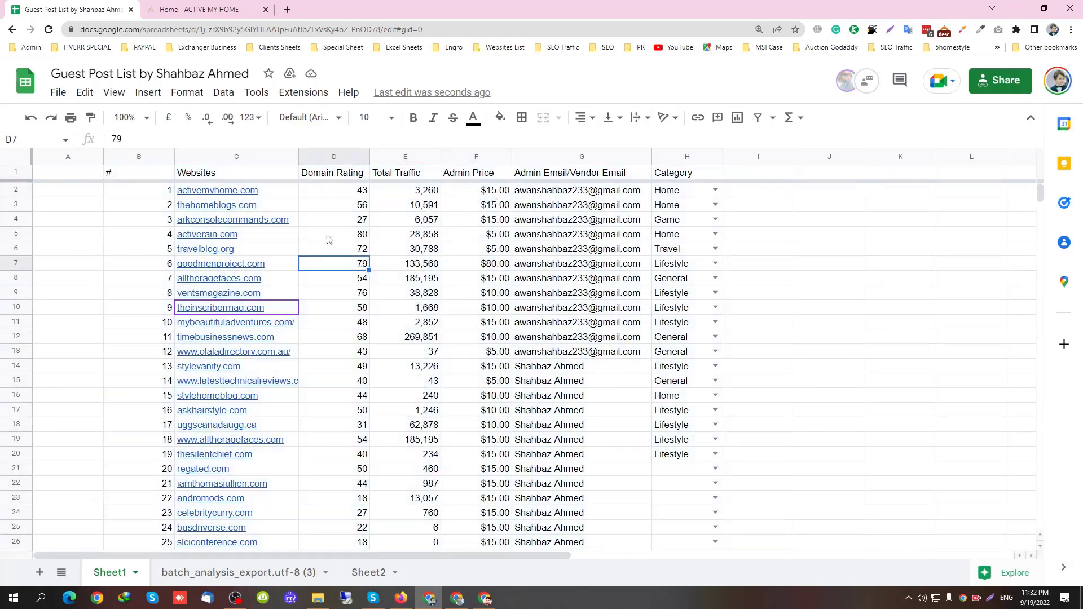
{"action": "left_click", "coordinate": [58, 92]}
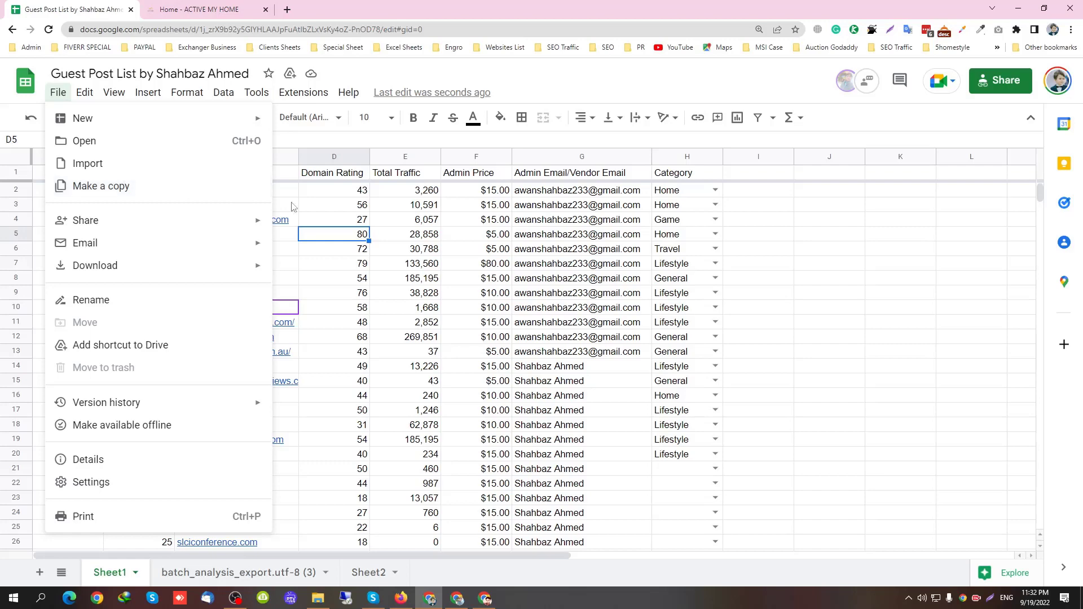
{"action": "left_click", "coordinate": [218, 205]}
{"action": "left_click", "coordinate": [271, 225]}
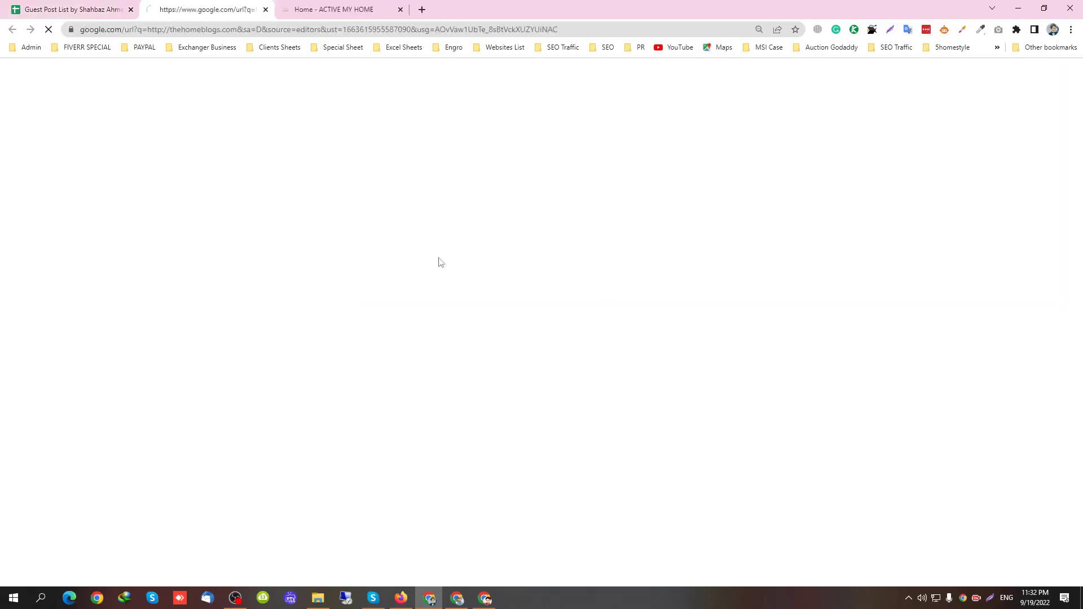
{"action": "left_click", "coordinate": [265, 9]}
Create a filter on the whole table for all viewers
{"action": "left_click", "coordinate": [396, 326]}
{"action": "key", "text": "ctrl+a"}
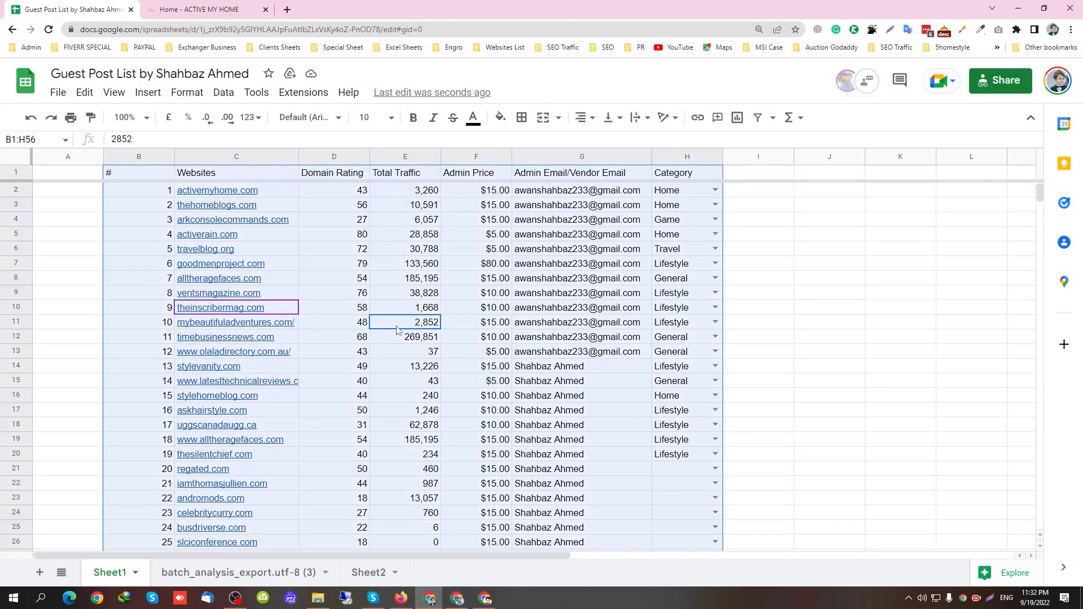
{"action": "left_click", "coordinate": [757, 117]}
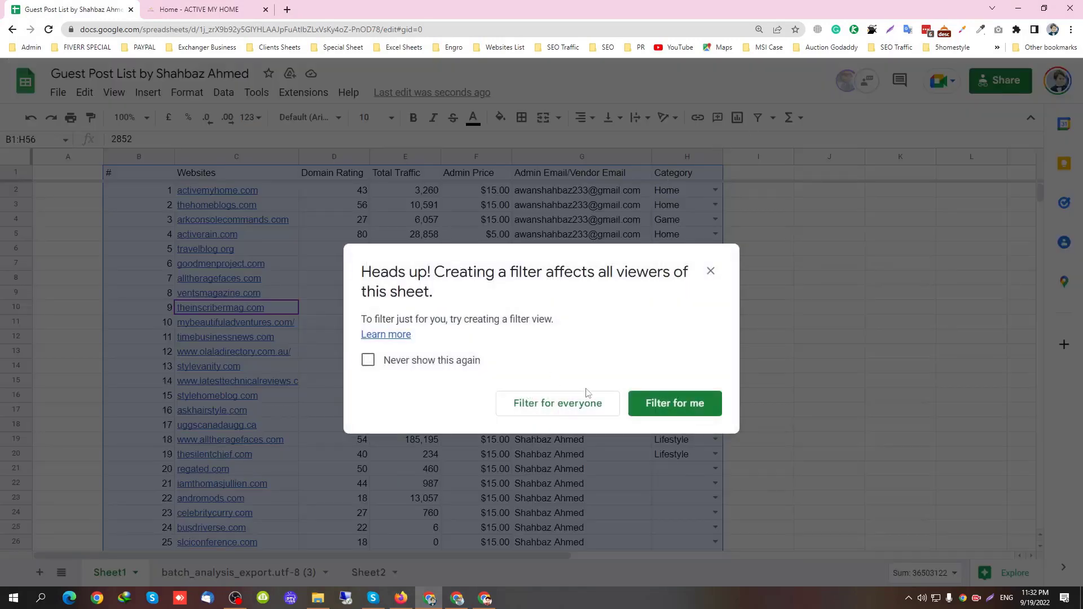
{"action": "left_click", "coordinate": [576, 407]}
{"action": "left_click", "coordinate": [365, 307]}
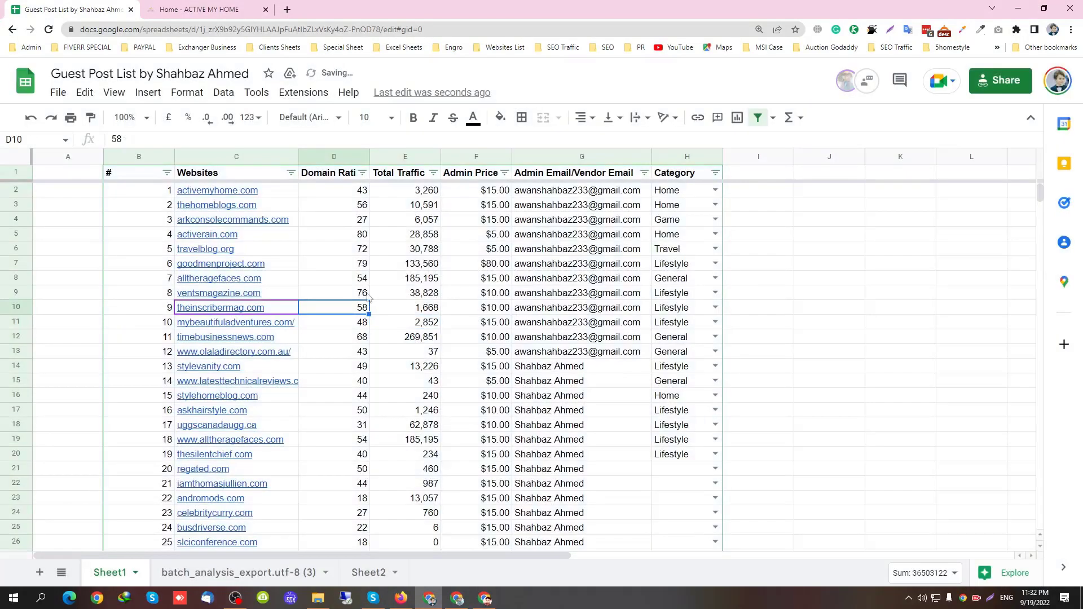
Try Domain Rating sorts, then sort rows by Admin Price from cheapest up
{"action": "left_click", "coordinate": [362, 172]}
{"action": "left_click", "coordinate": [248, 202]}
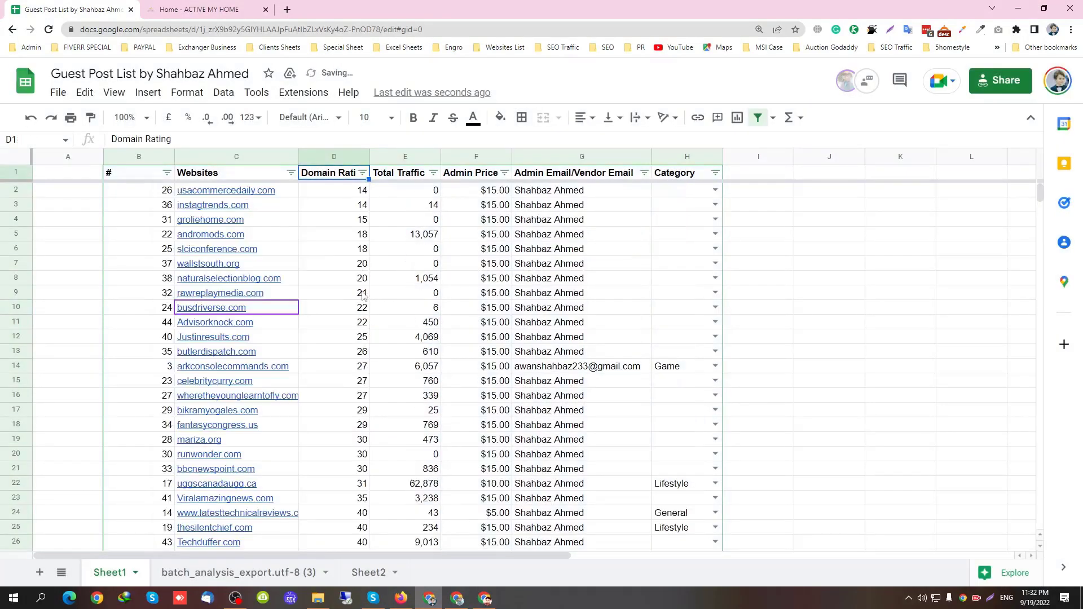
{"action": "left_click", "coordinate": [363, 173]}
{"action": "left_click", "coordinate": [316, 220]}
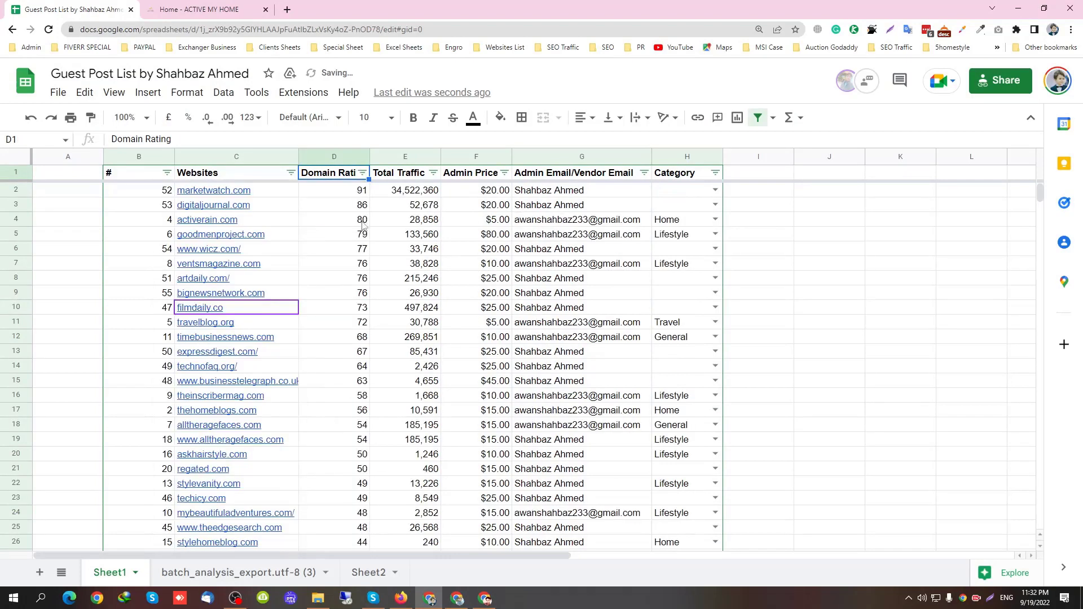
{"action": "left_click", "coordinate": [505, 173]}
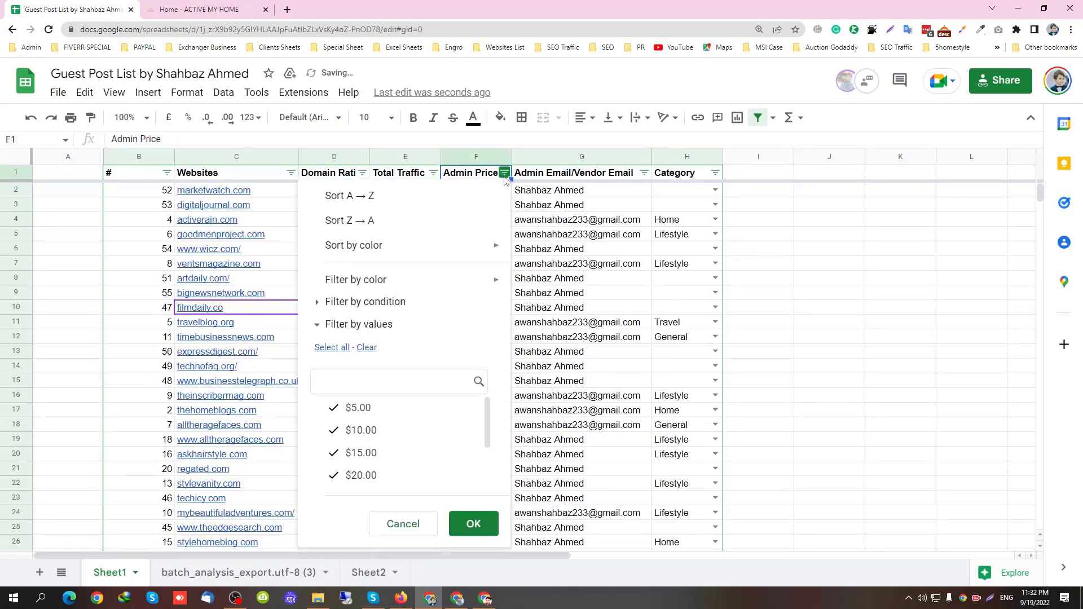
{"action": "left_click", "coordinate": [425, 198]}
{"action": "left_click", "coordinate": [378, 269]}
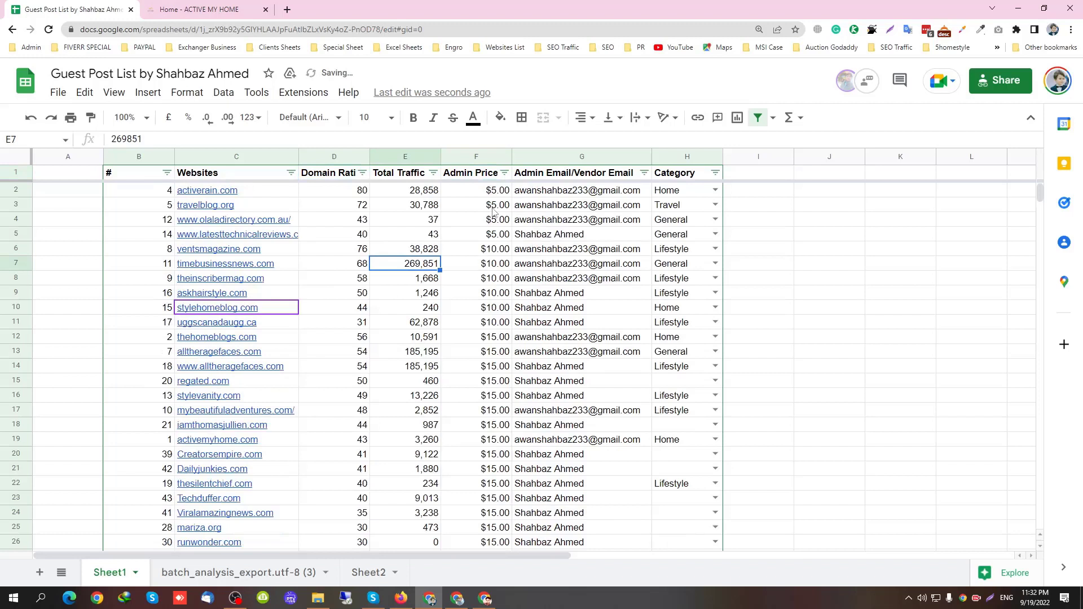
Widen the Domain Rating column and remove the filter
{"action": "left_click_drag", "start_coordinate": [368, 155], "coordinate": [388, 157]}
{"action": "key", "text": "Left"}
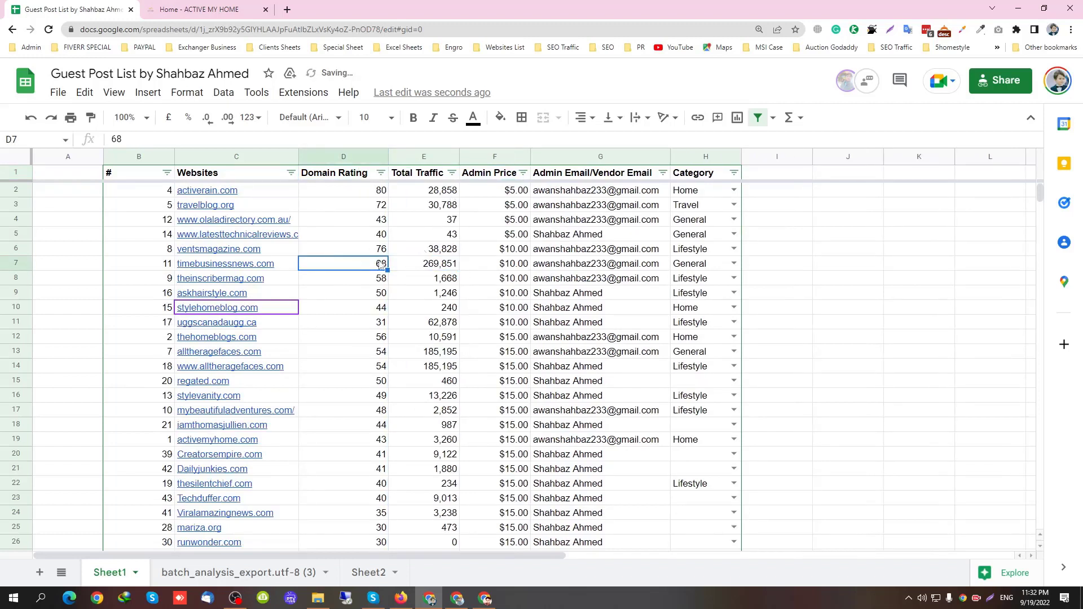
{"action": "left_click", "coordinate": [758, 118]}
Renumber the # column sequentially from 1 down to the last row
{"action": "left_click", "coordinate": [161, 190]}
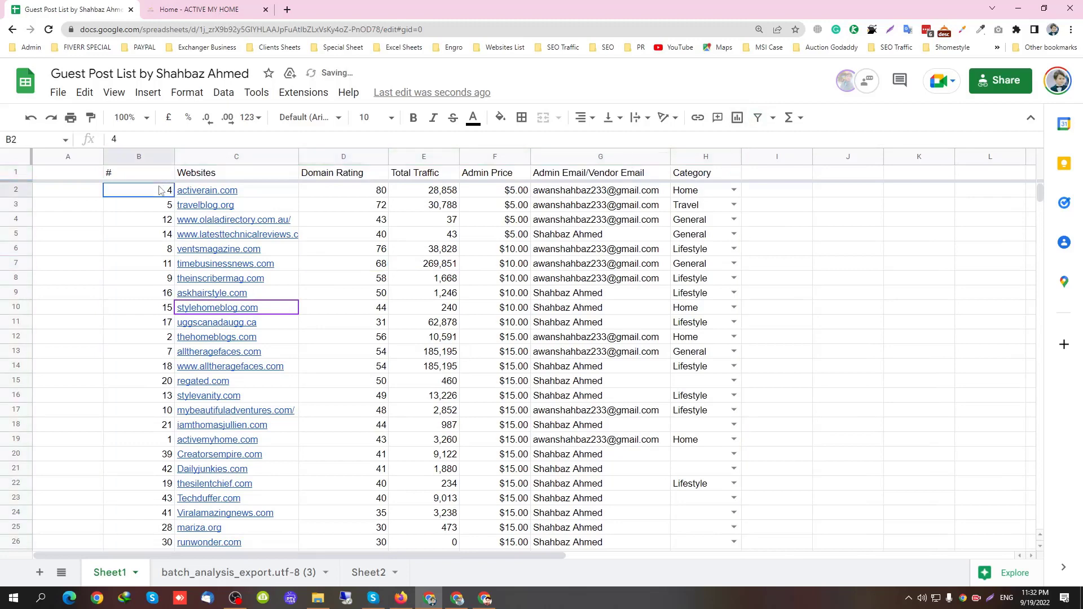
{"action": "type", "text": "1"}
{"action": "left_click_drag", "start_coordinate": [173, 197], "coordinate": [158, 474]}
{"action": "left_click", "coordinate": [423, 395]}
{"action": "scroll", "coordinate": [733, 293], "scroll_direction": "up", "scroll_amount": 3}
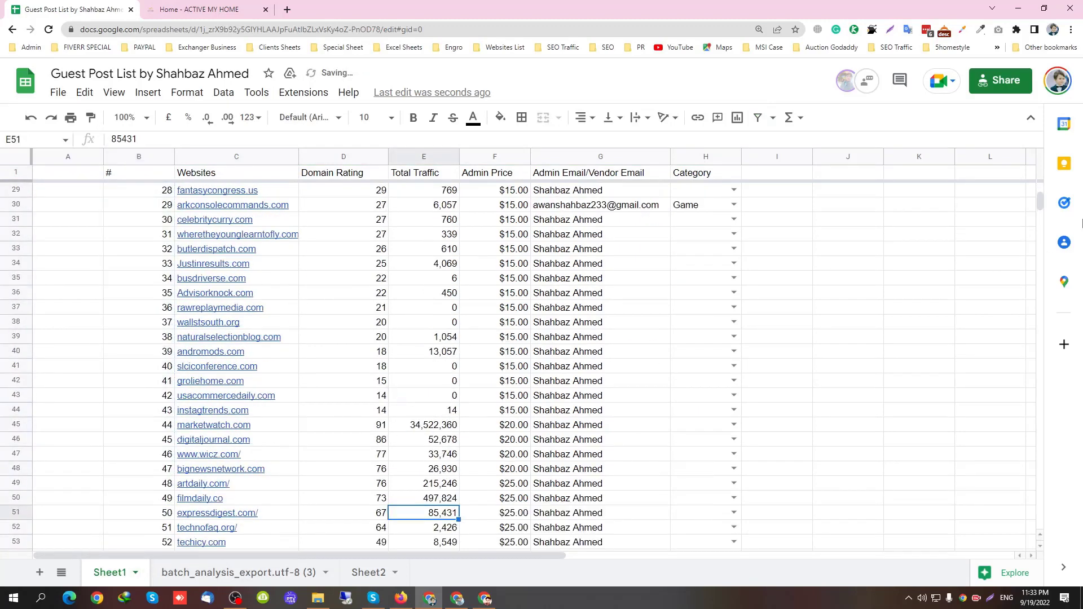
{"action": "scroll", "coordinate": [1042, 202], "scroll_direction": "up", "scroll_amount": 9}
{"action": "left_click", "coordinate": [600, 278]}
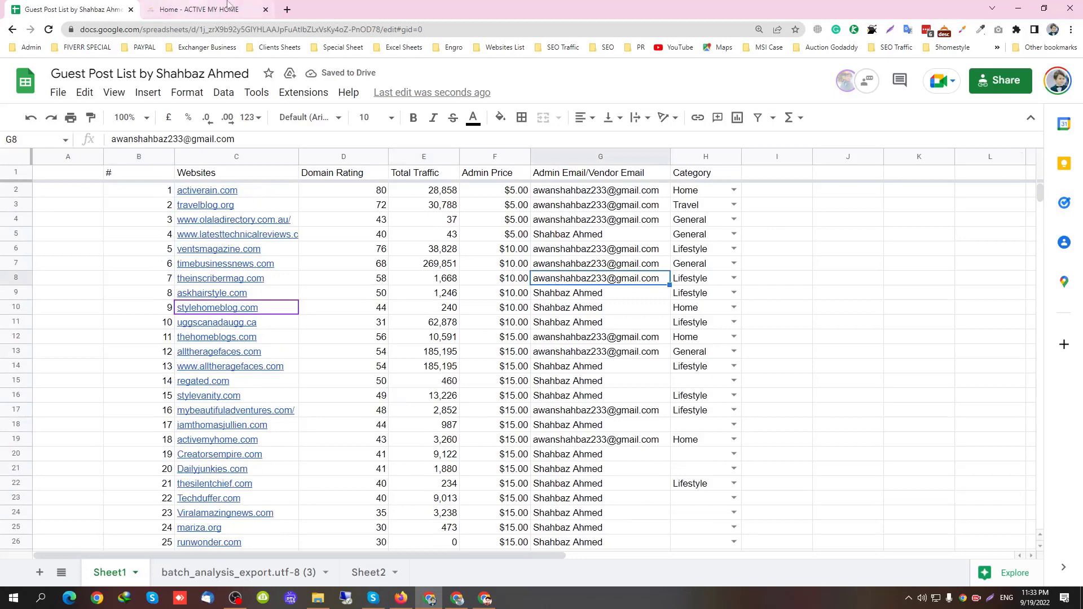
Load bit.ly in a new tab placed beside the spreadsheet
{"action": "left_click", "coordinate": [287, 9]}
{"action": "type", "text": "bit.ly/"}
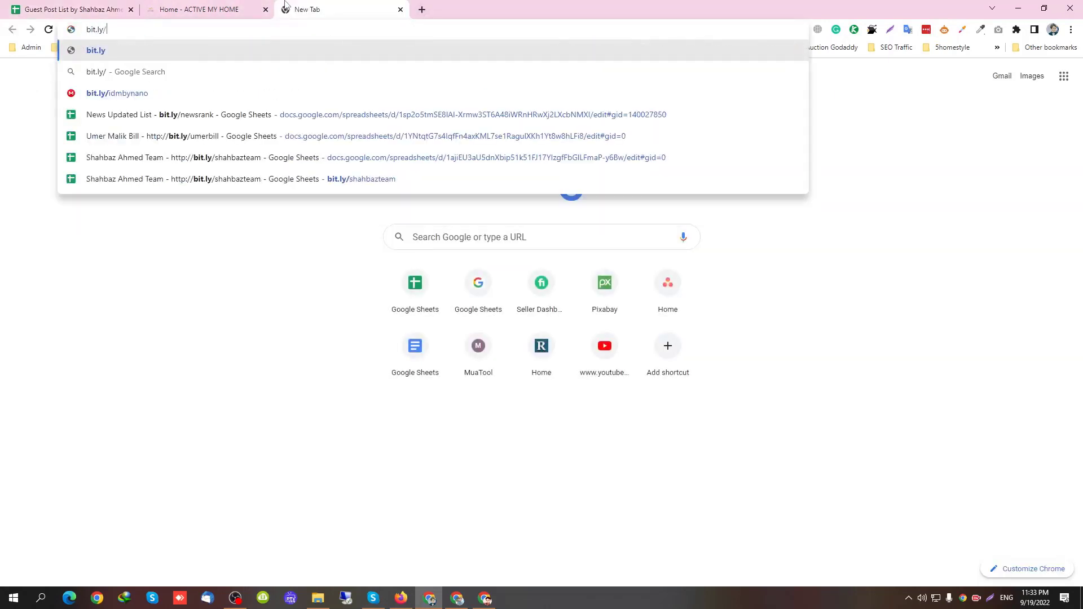
{"action": "key", "text": "Return"}
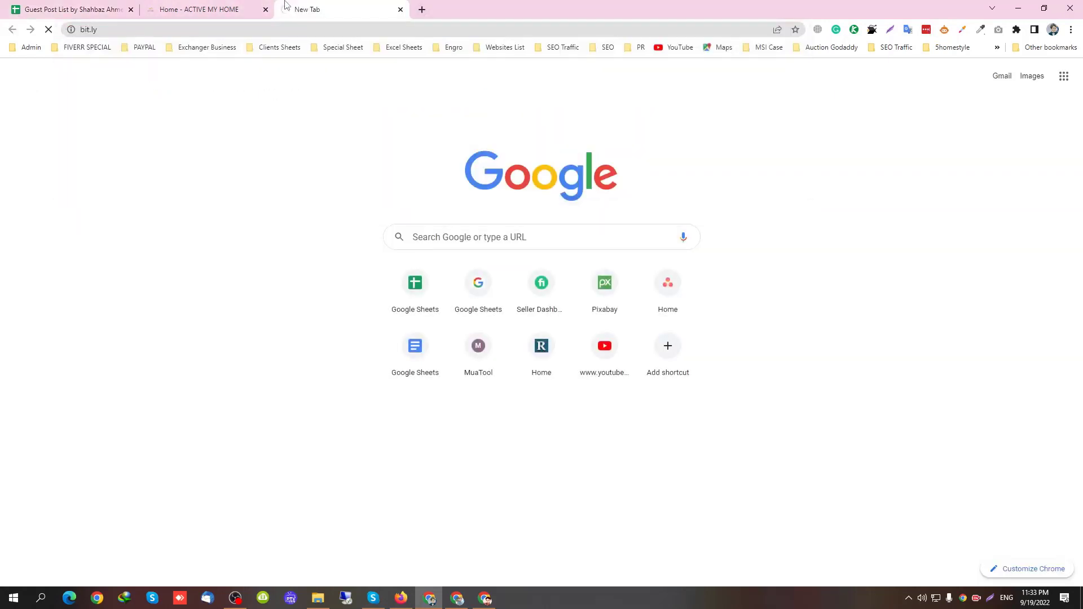
{"action": "left_click_drag", "start_coordinate": [286, 5], "coordinate": [179, 4]}
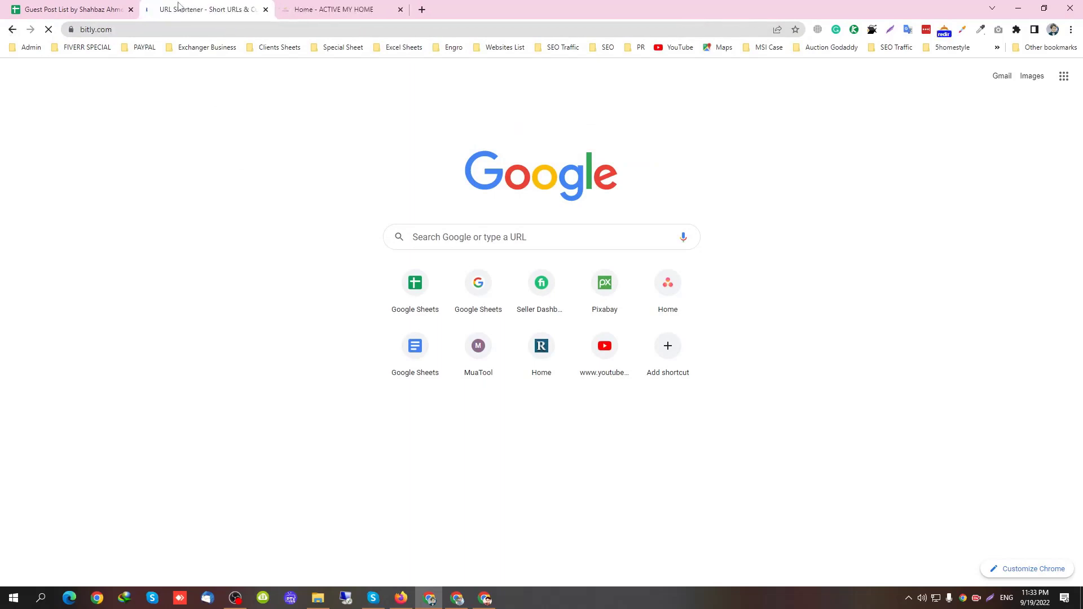
Copy the spreadsheet's share link from the sharing settings
{"action": "left_click", "coordinate": [51, 9]}
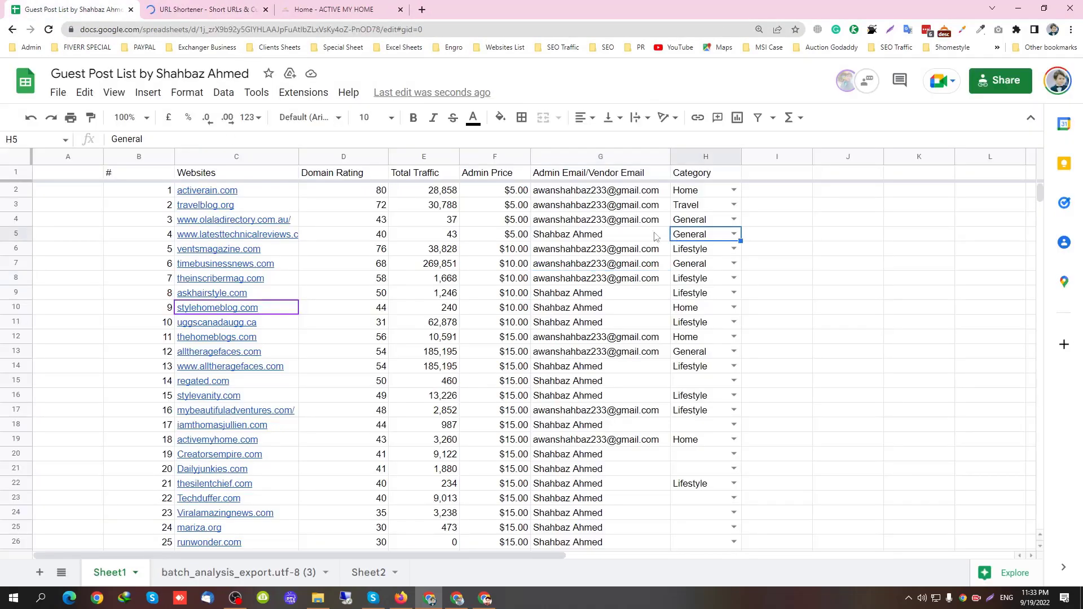
{"action": "left_click", "coordinate": [467, 237]}
{"action": "left_click", "coordinate": [1000, 80]}
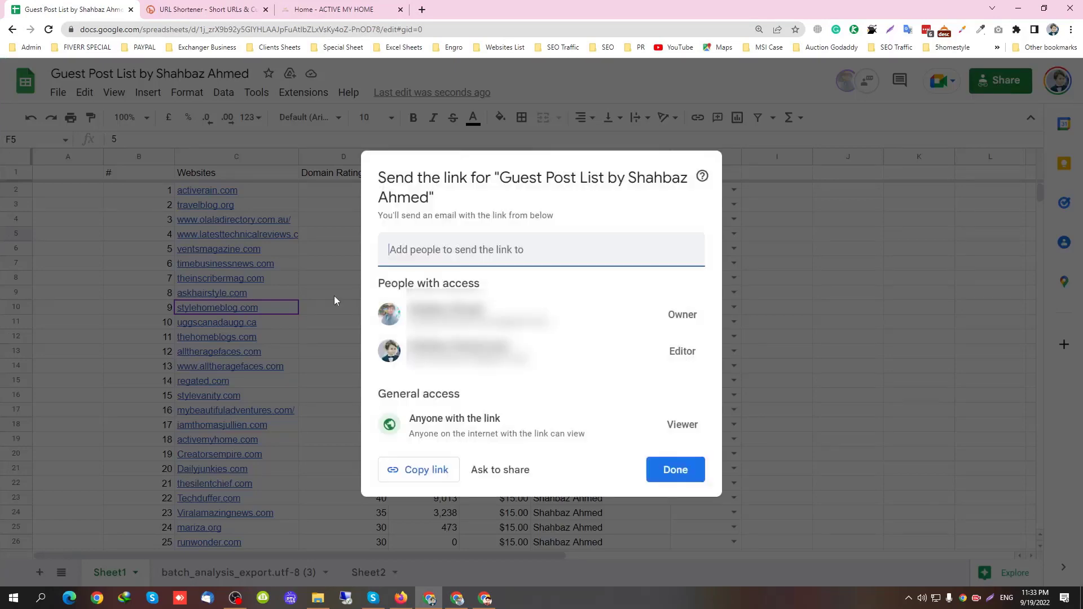
{"action": "left_click", "coordinate": [421, 469]}
{"action": "left_click", "coordinate": [338, 343]}
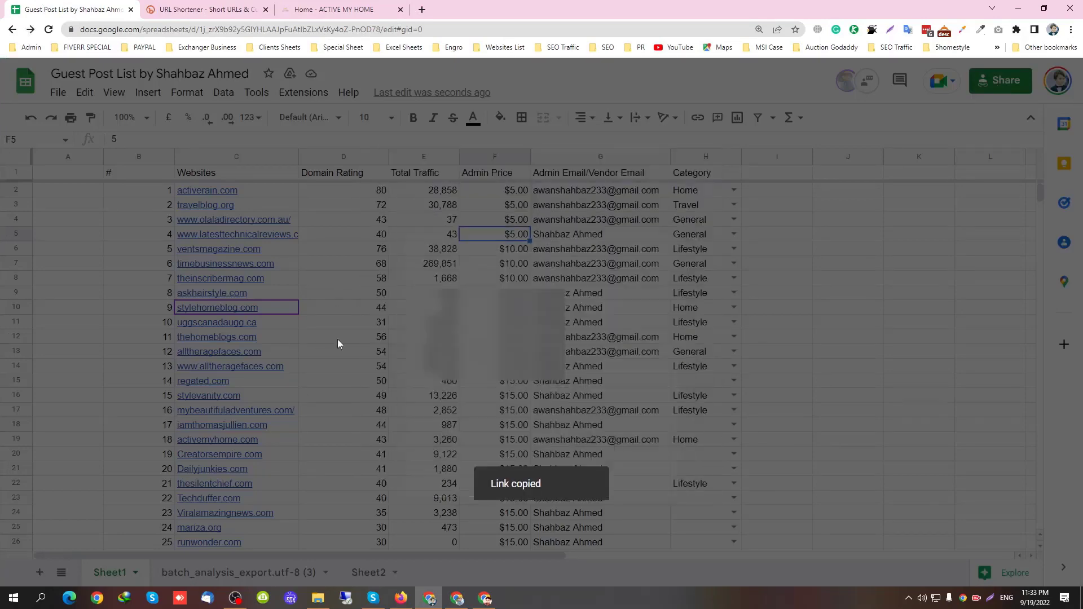
Close the bit.ly tab and load the pasted short link in a fresh tab
{"action": "key", "text": "ctrl+Tab"}
{"action": "left_click", "coordinate": [265, 9]}
{"action": "left_click", "coordinate": [287, 13]}
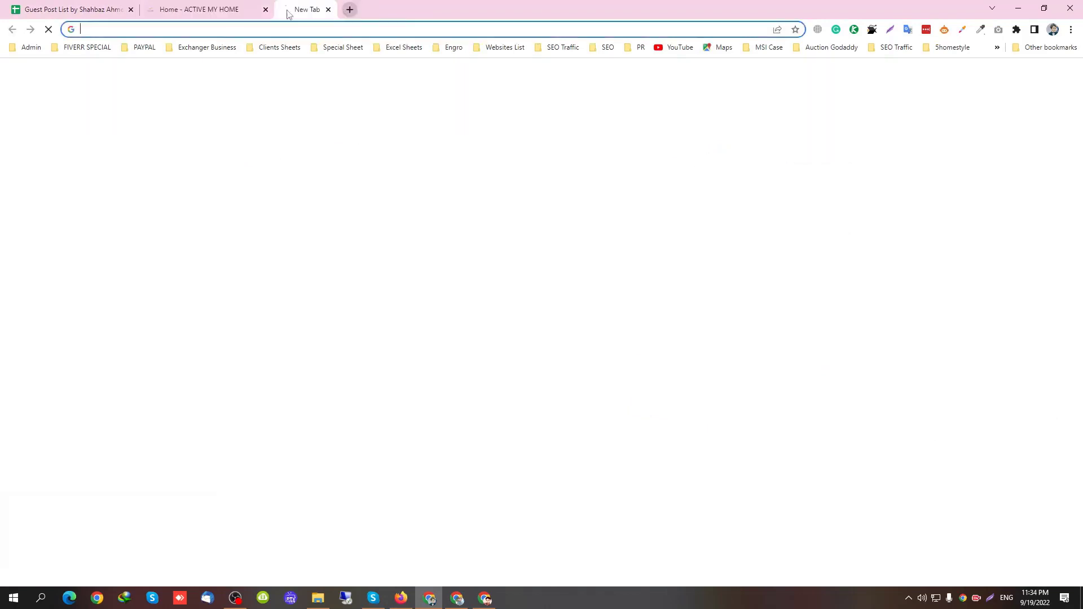
{"action": "key", "text": "ctrl+v"}
{"action": "key", "text": "Return"}
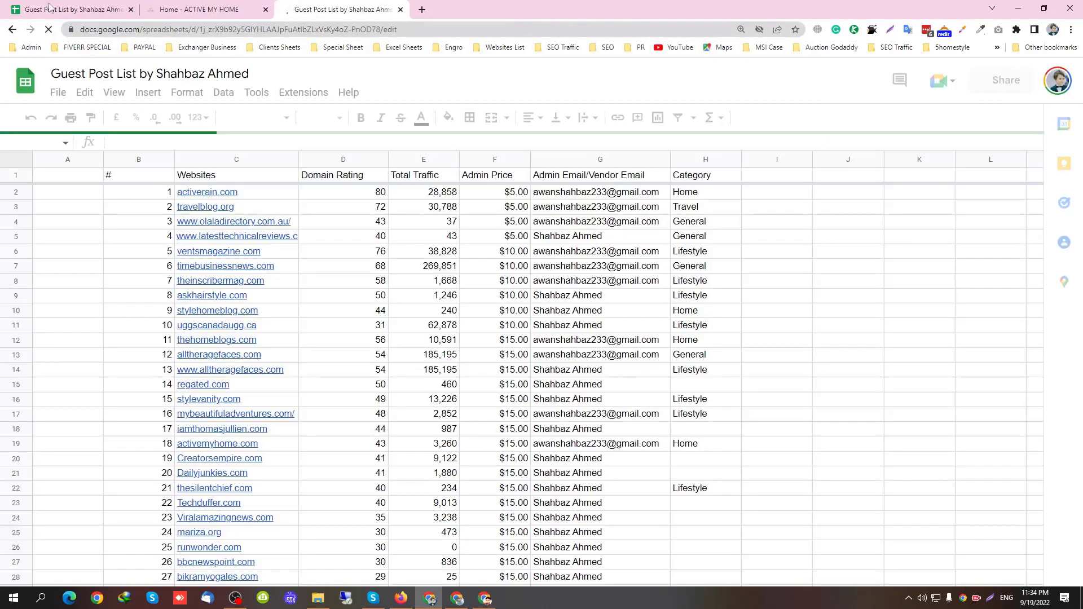
Type 'ShortLink' in J3 and paste the bit.ly short URL into K3
{"action": "left_click", "coordinate": [850, 205]}
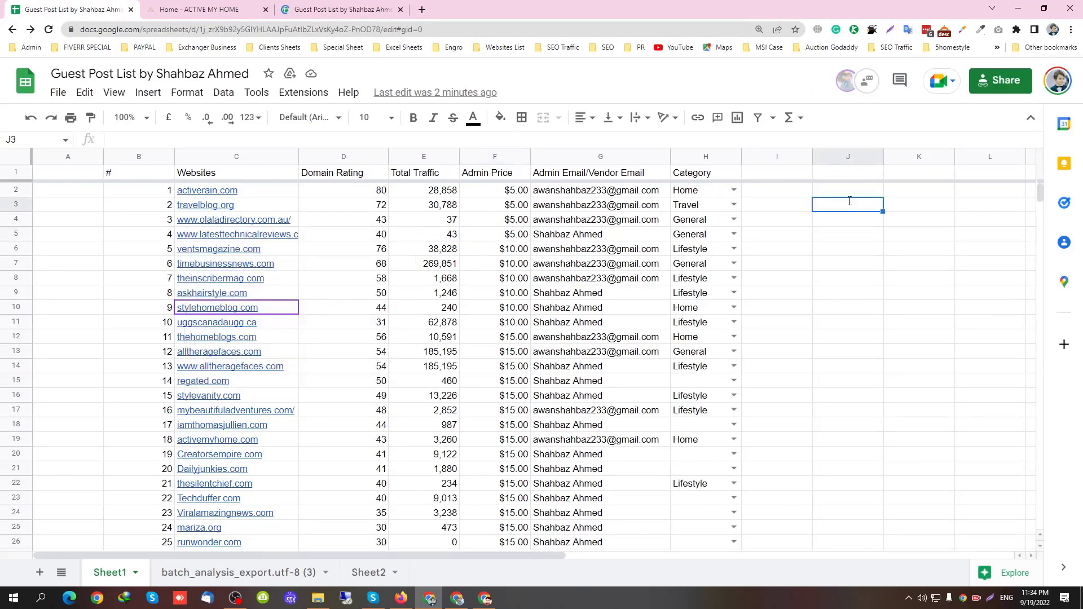
{"action": "type", "text": "ShortLink"}
{"action": "key", "text": "Tab"}
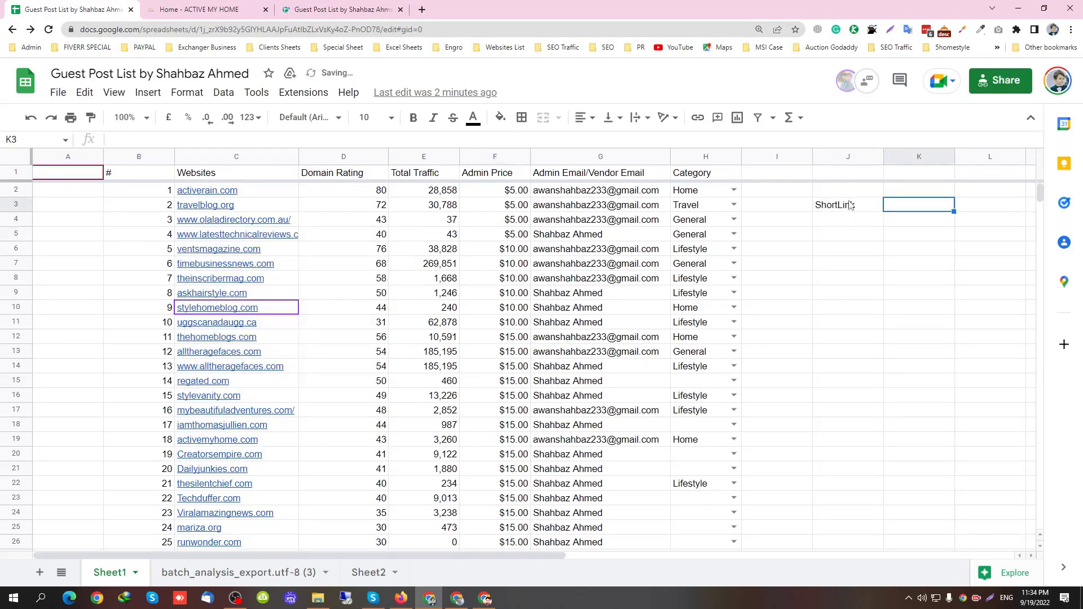
{"action": "key", "text": "ctrl+v"}
{"action": "left_click", "coordinate": [848, 224]}
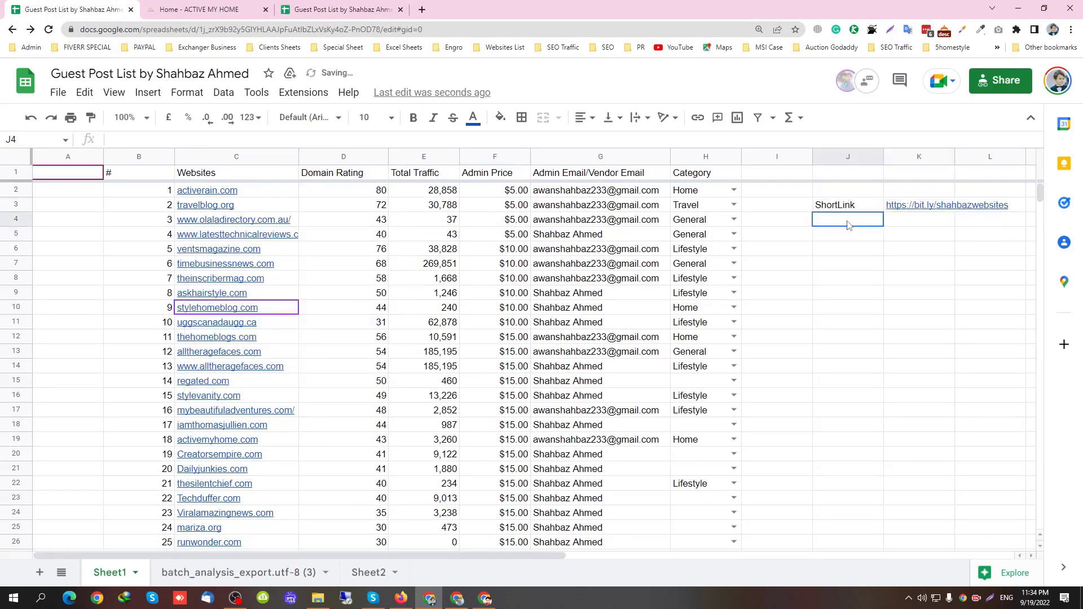
{"action": "left_click", "coordinate": [898, 206]}
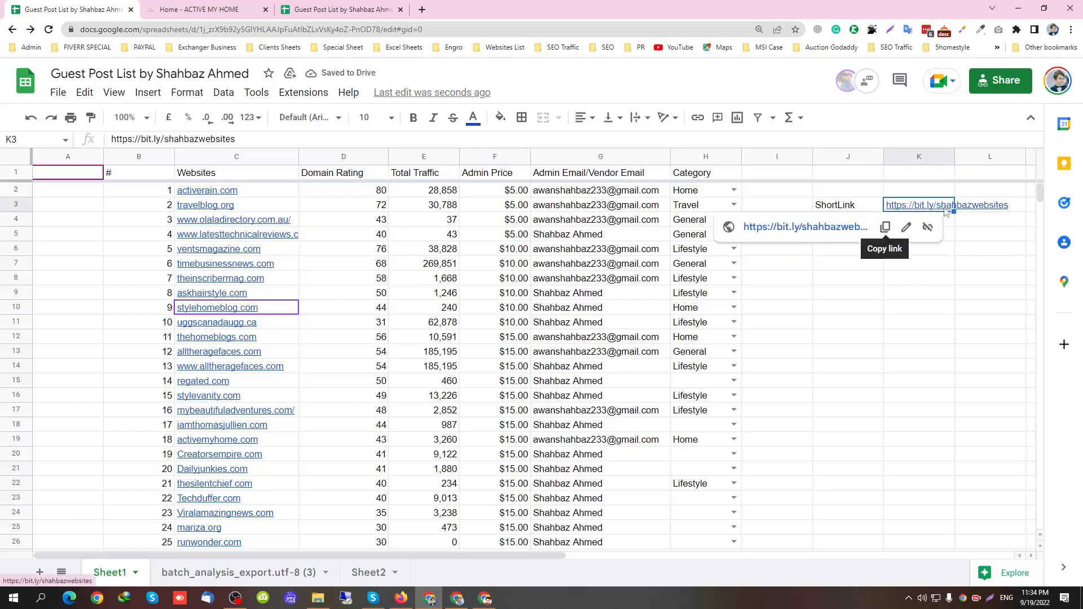